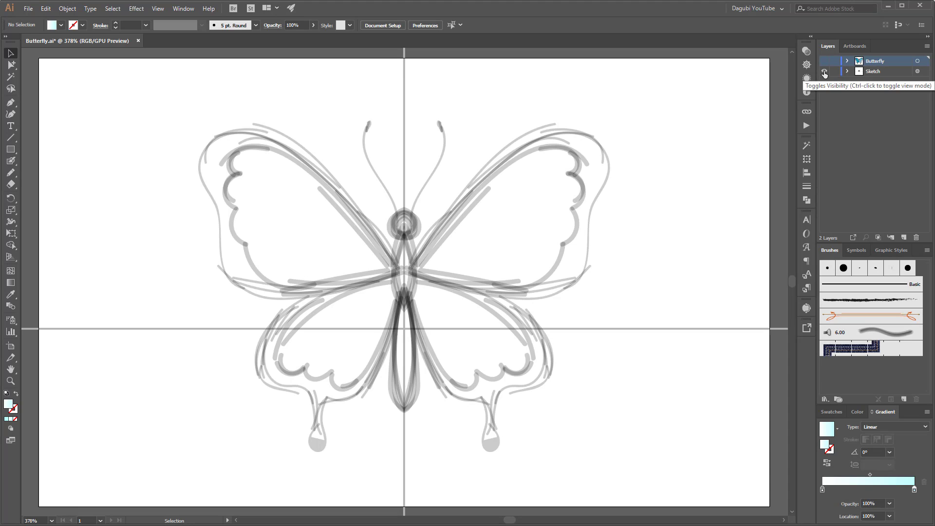
Step: Preview the finished blue gradient butterfly by toggling the sketch and Butterfly layer visibility
click(824, 71)
click(824, 61)
click(847, 61)
mouse_move(824, 71)
mouse_down()
mouse_move(824, 102)
mouse_move(824, 71)
mouse_up()
click(848, 60)
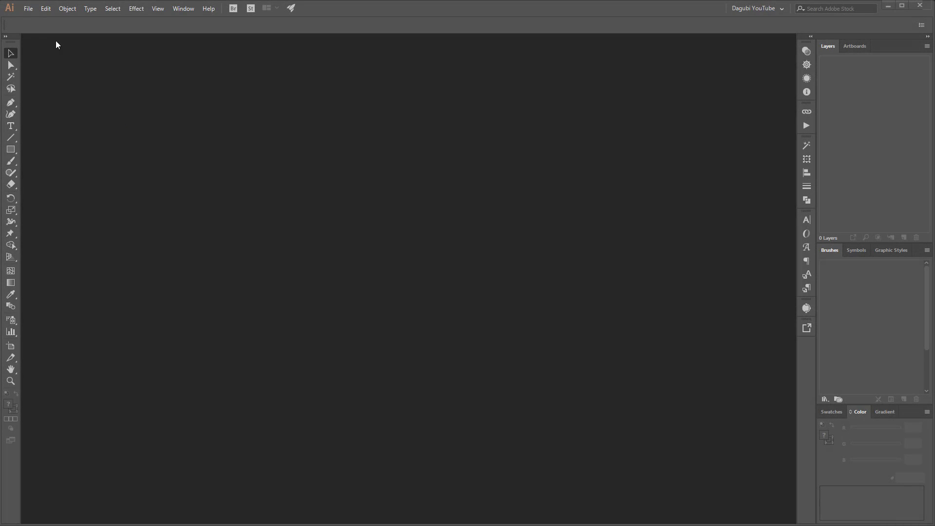
Step: Create a new document from the 340 × 210 mm landscape custom preset
click(27, 8)
click(33, 21)
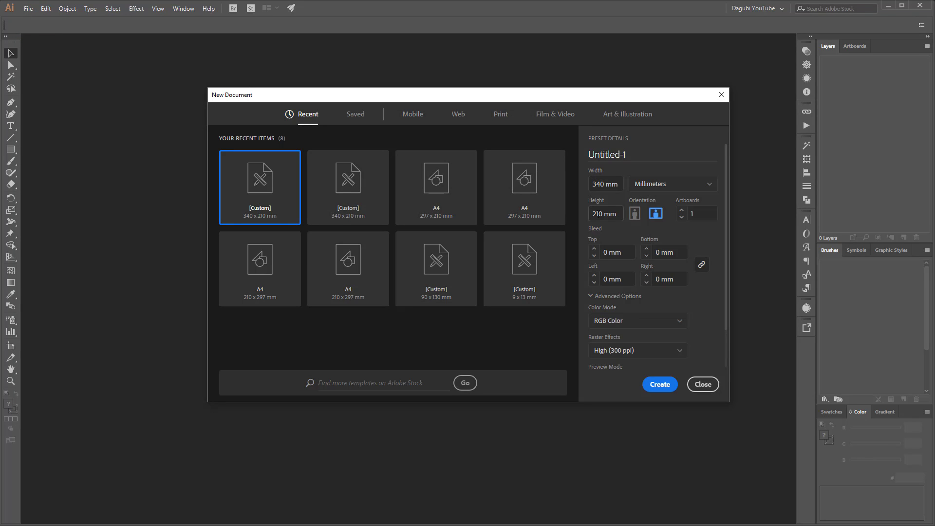
click(655, 213)
click(659, 385)
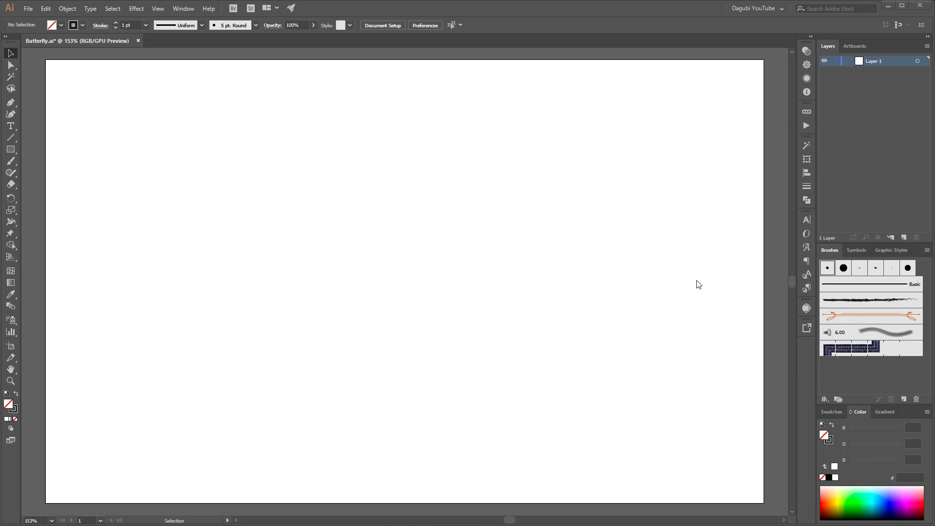
click(12, 162)
mouse_move(388, 224)
mouse_down()
mouse_move(448, 179)
mouse_move(476, 201)
mouse_move(462, 294)
mouse_move(416, 287)
mouse_move(436, 304)
mouse_move(431, 348)
mouse_move(385, 319)
mouse_up()
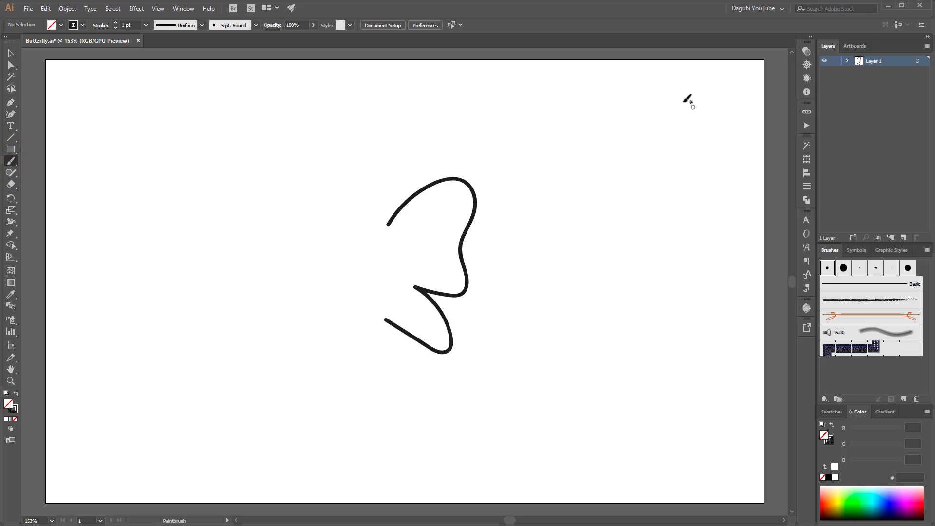
click(917, 61)
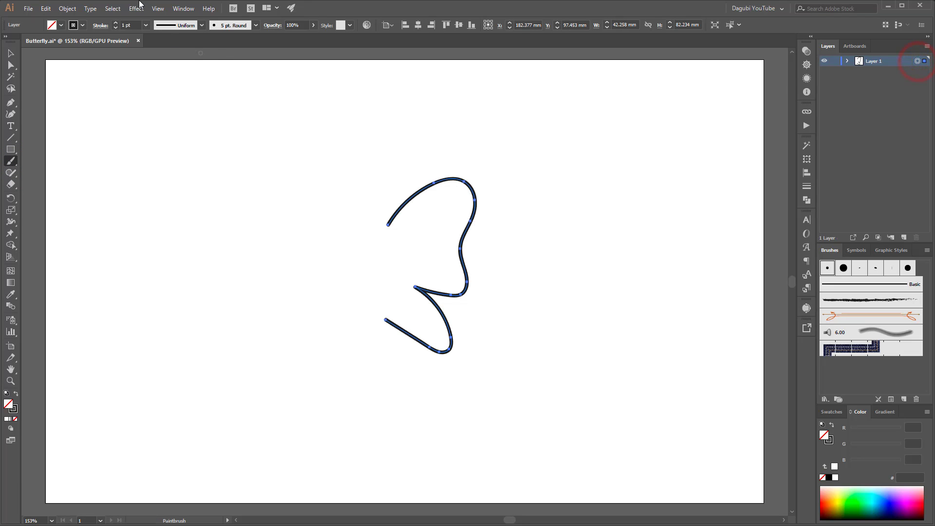
click(137, 9)
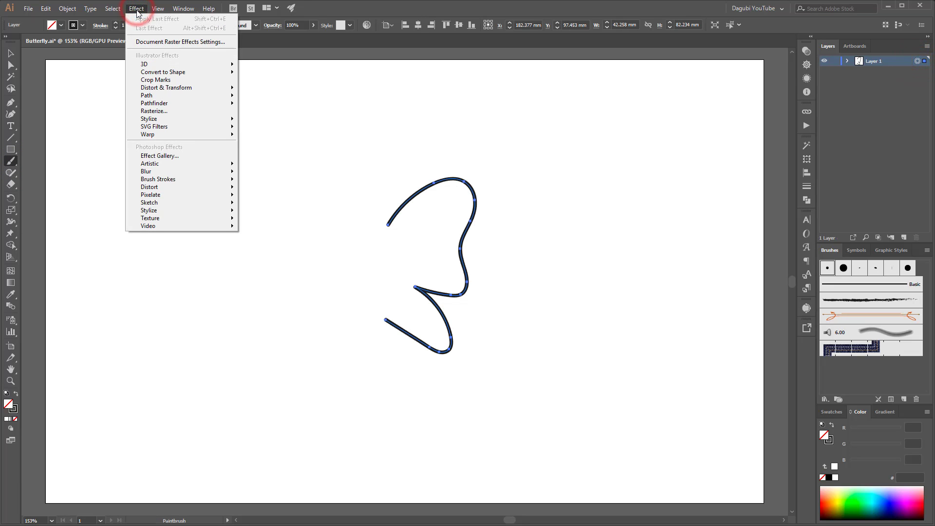
mouse_move(142, 89)
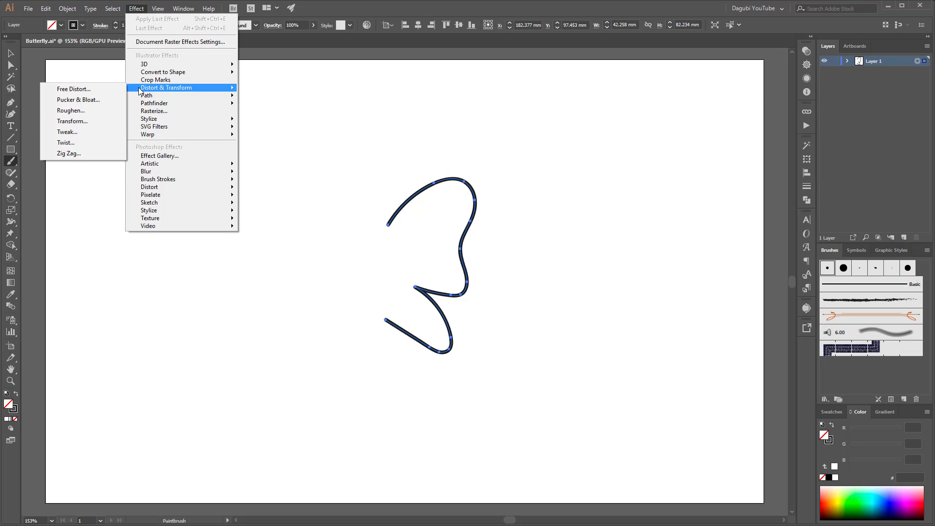
click(84, 121)
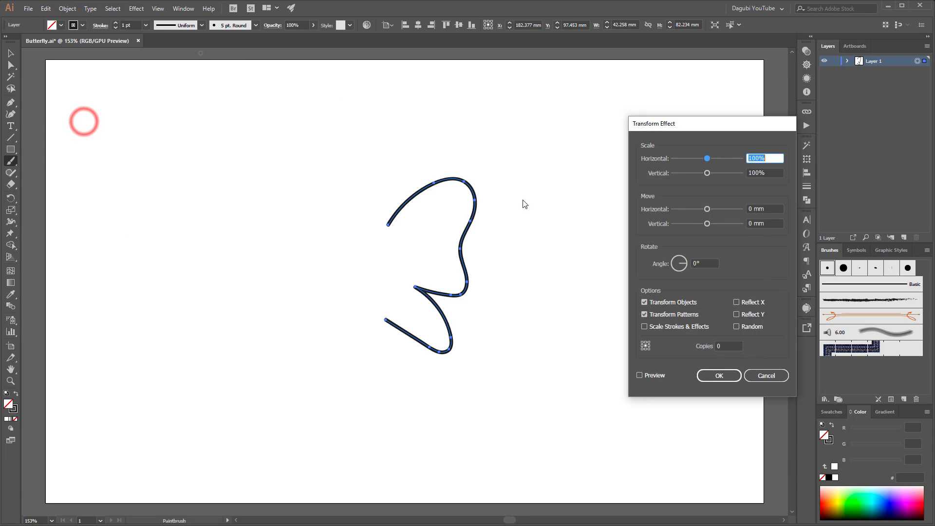
click(720, 346)
text(1)
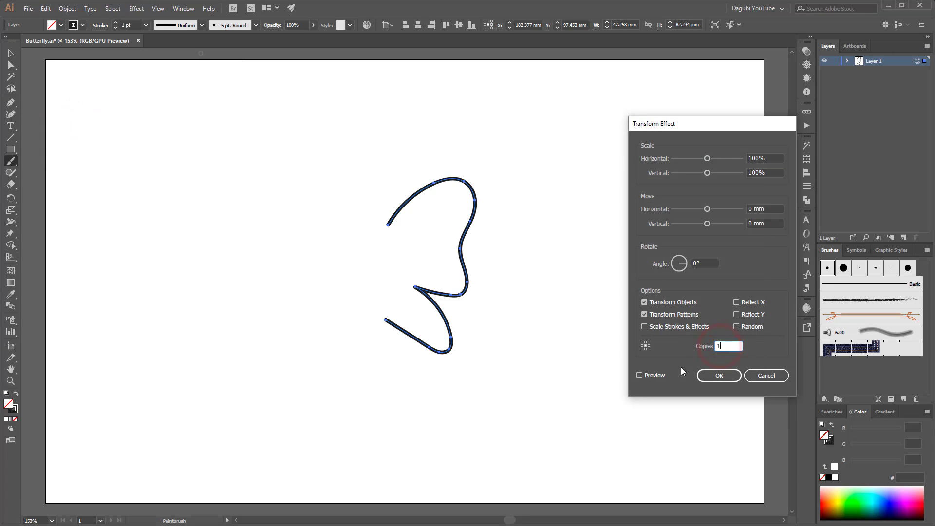
click(648, 373)
click(750, 301)
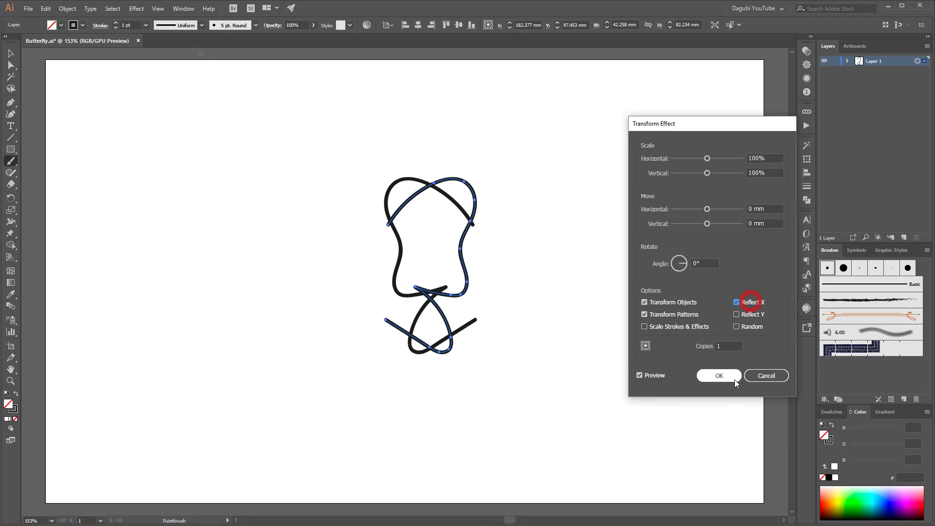
click(642, 346)
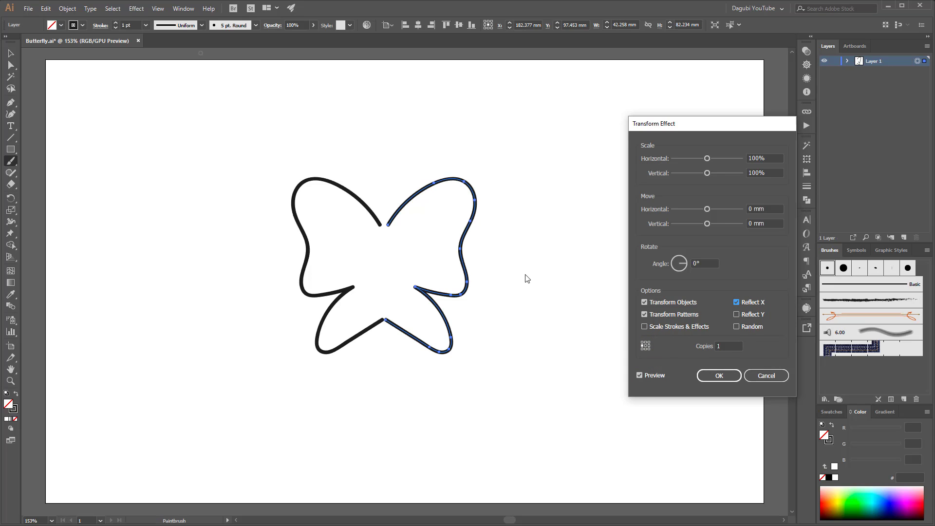
click(760, 375)
key(Delete)
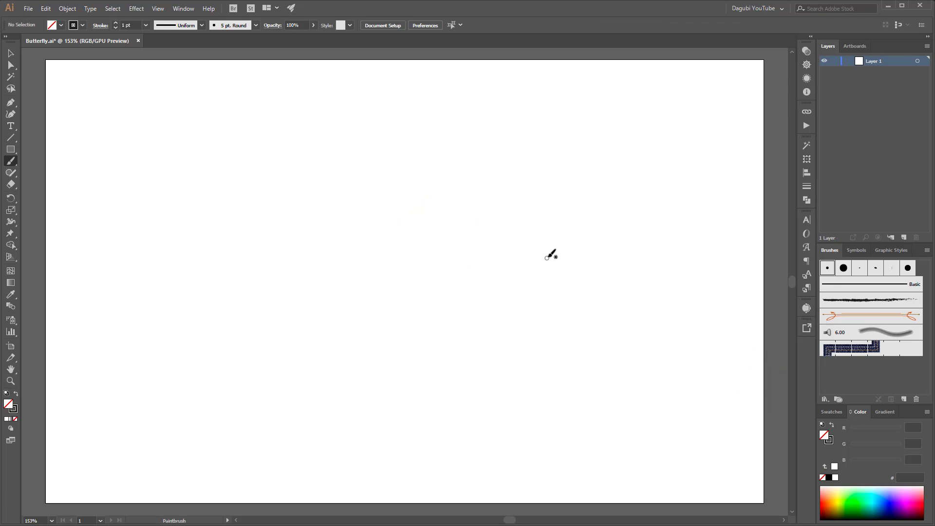
Step: At 100% zoom, draw a vertical line and centre it horizontally and vertically on the artboard
key(ctrl+1)
drag(680, 215, 632, 216)
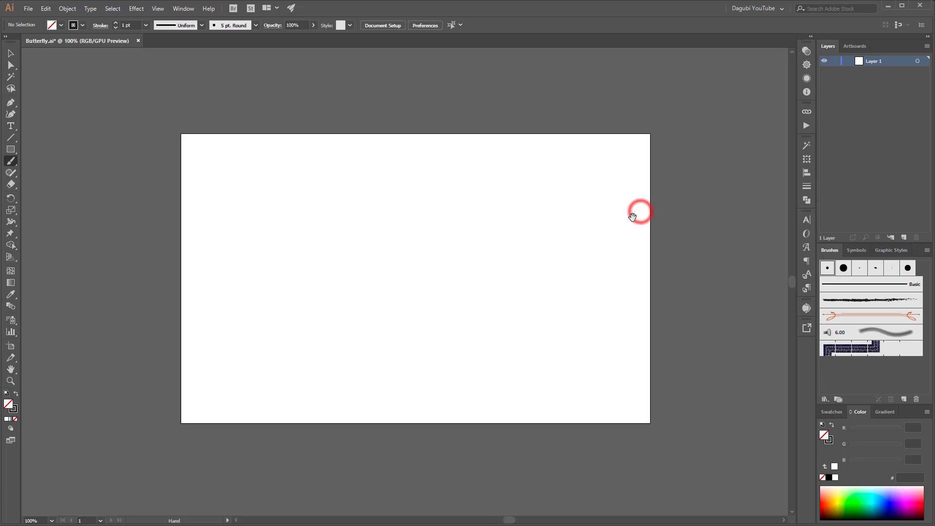
click(11, 140)
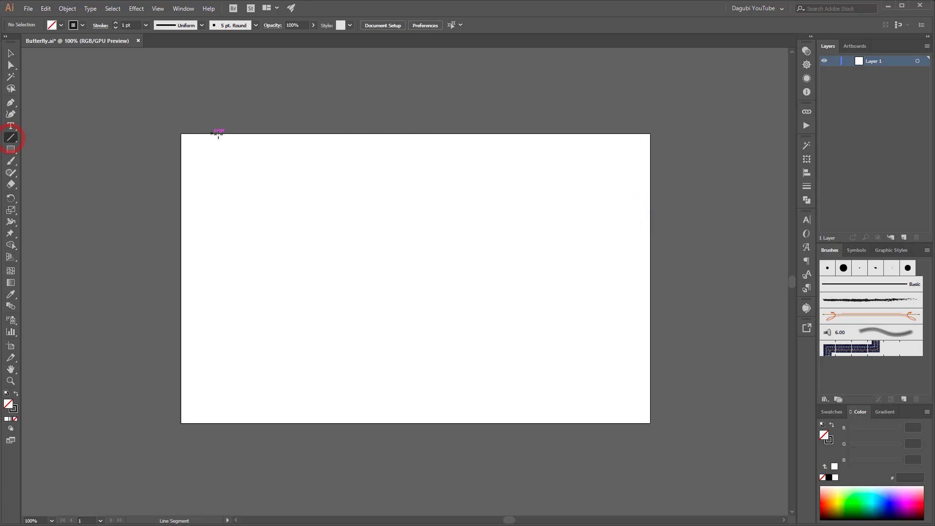
drag(391, 123, 400, 435)
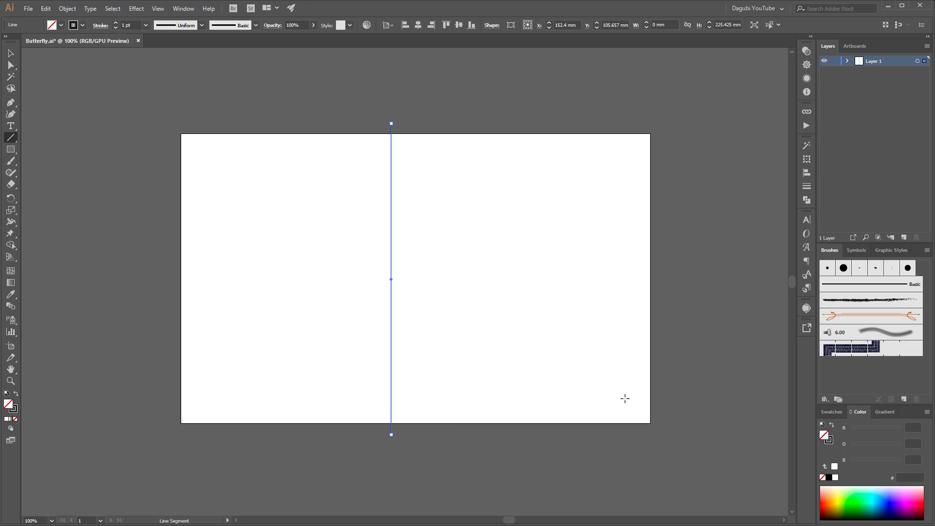
click(419, 26)
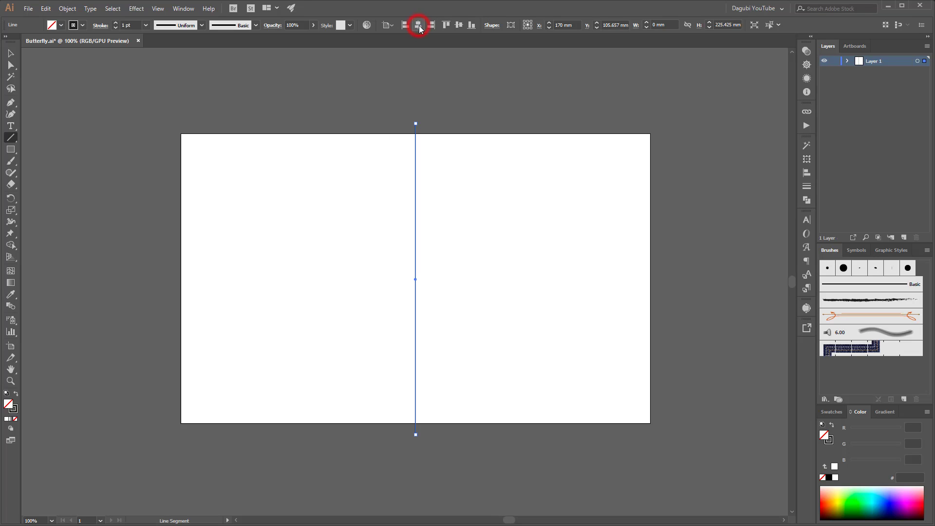
click(459, 26)
Step: Draw a horizontal line across the artboard and centre it both ways
drag(173, 251, 659, 269)
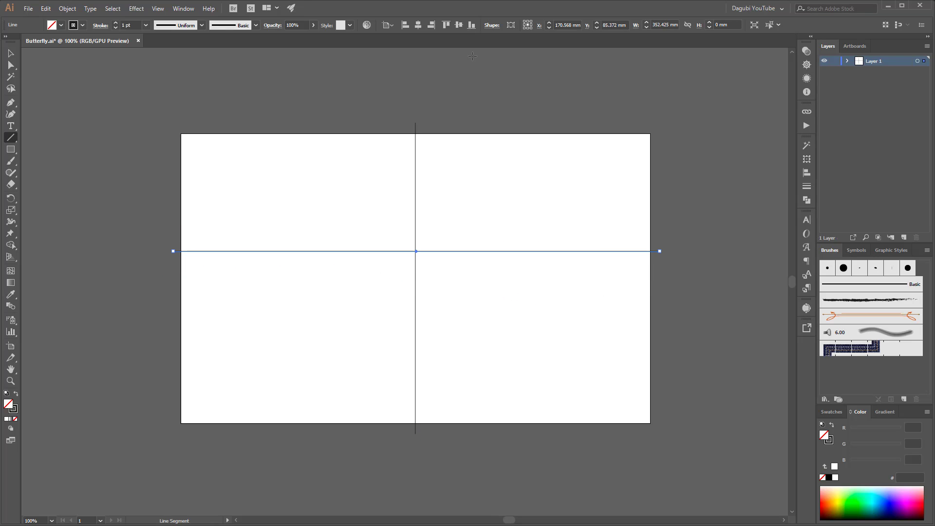
click(419, 25)
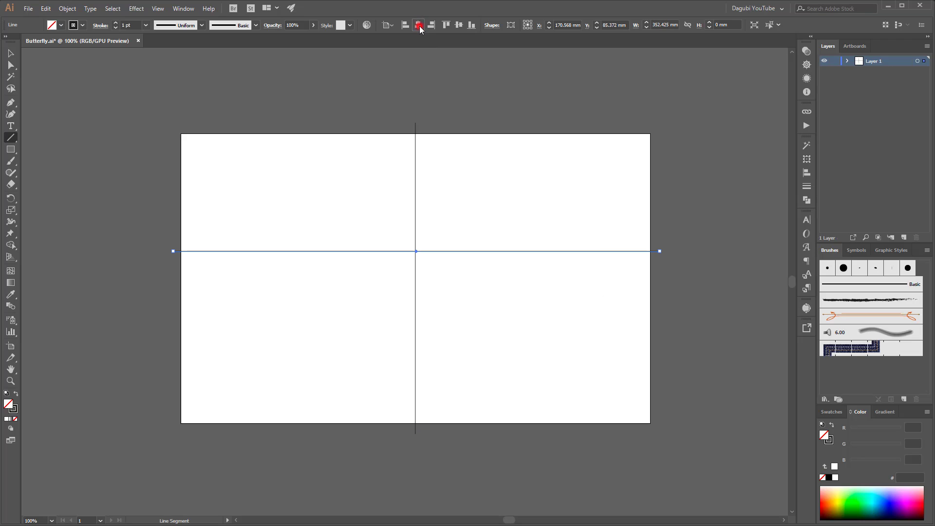
click(459, 25)
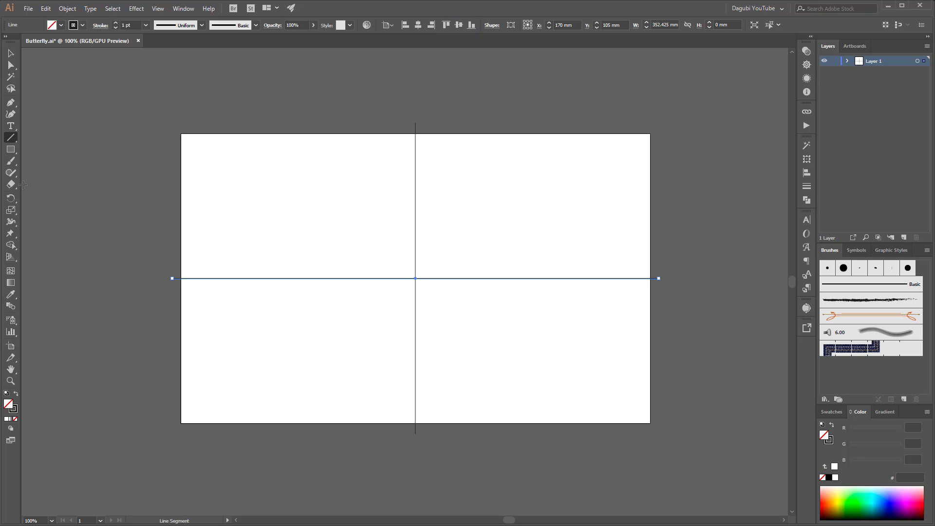
click(11, 162)
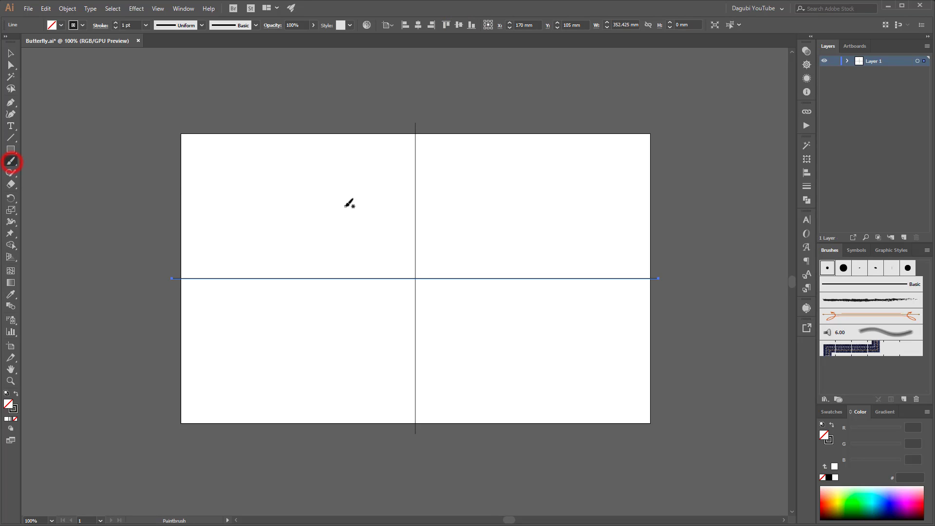
Step: Paint an arching wing curve right of centre and lock both centre lines in Layer 1
mouse_move(407, 246)
mouse_down()
mouse_move(439, 214)
mouse_move(485, 206)
mouse_move(492, 232)
mouse_move(462, 267)
mouse_up()
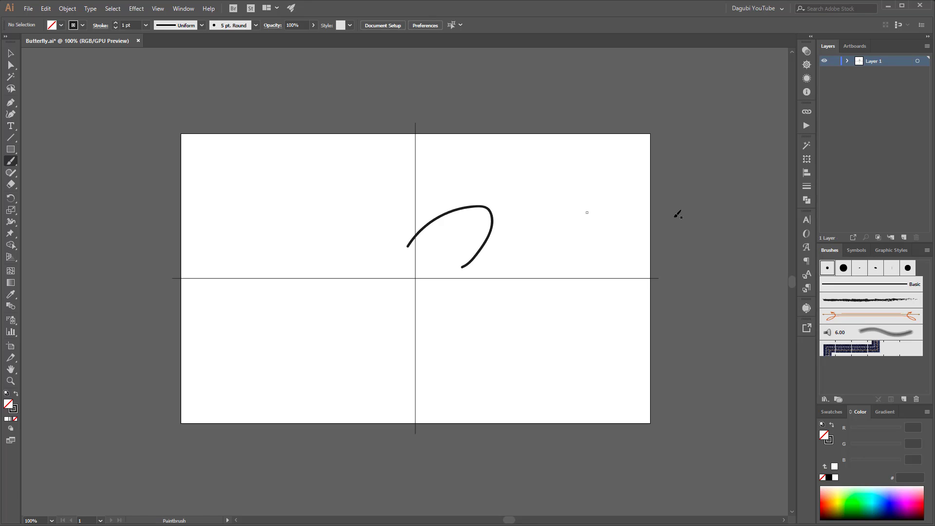
click(847, 61)
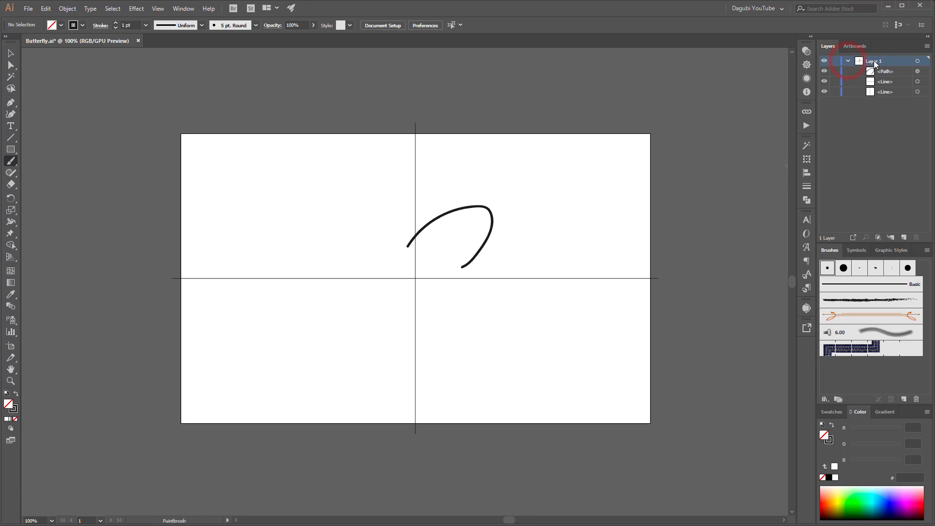
click(835, 80)
click(834, 91)
click(917, 62)
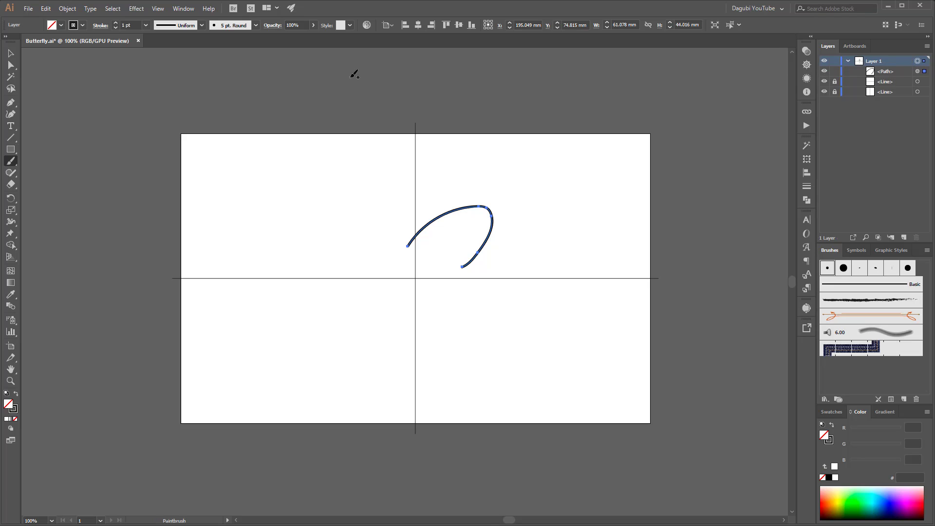
Step: Apply a Transform effect with 1 copy and Reflect X to mirror the wing curve
click(137, 9)
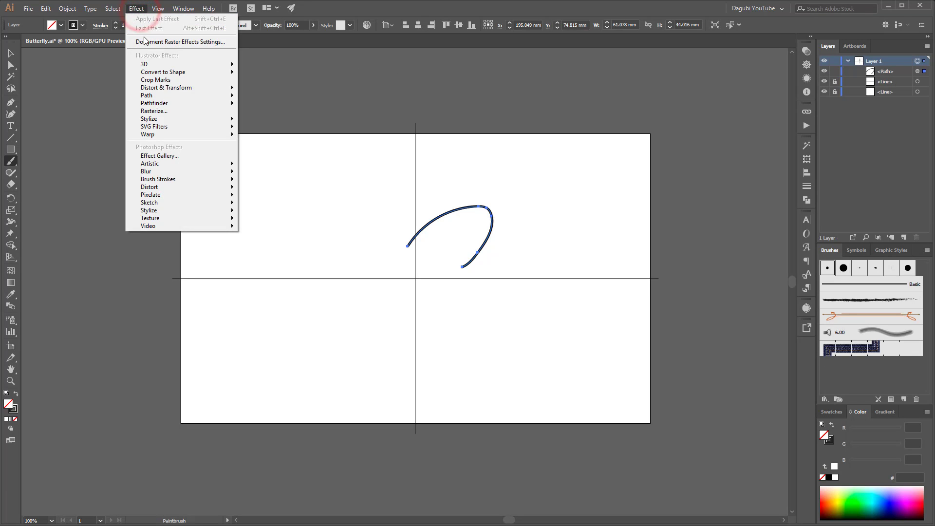
mouse_move(146, 91)
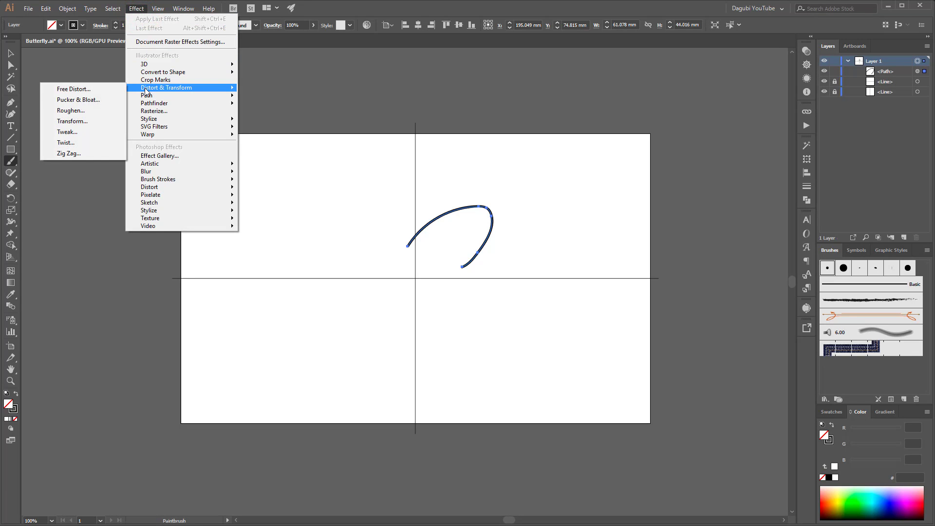
click(74, 121)
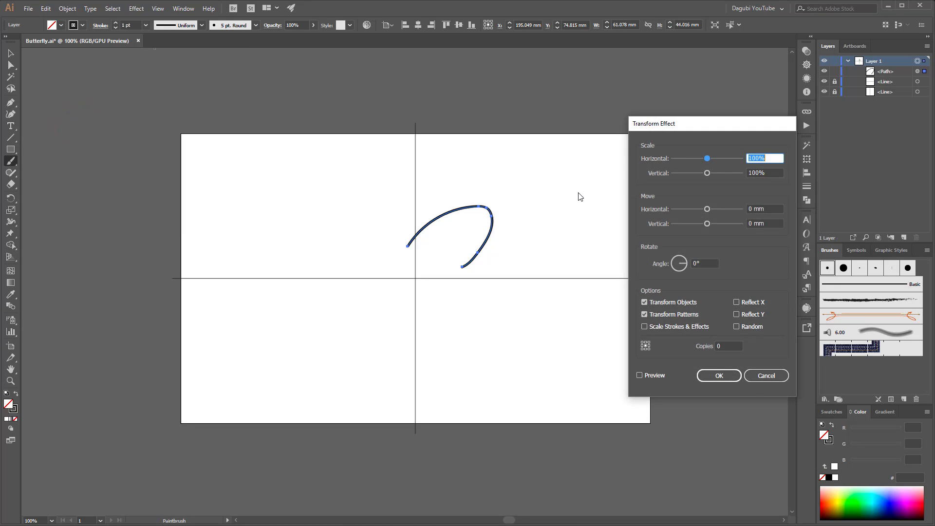
click(640, 375)
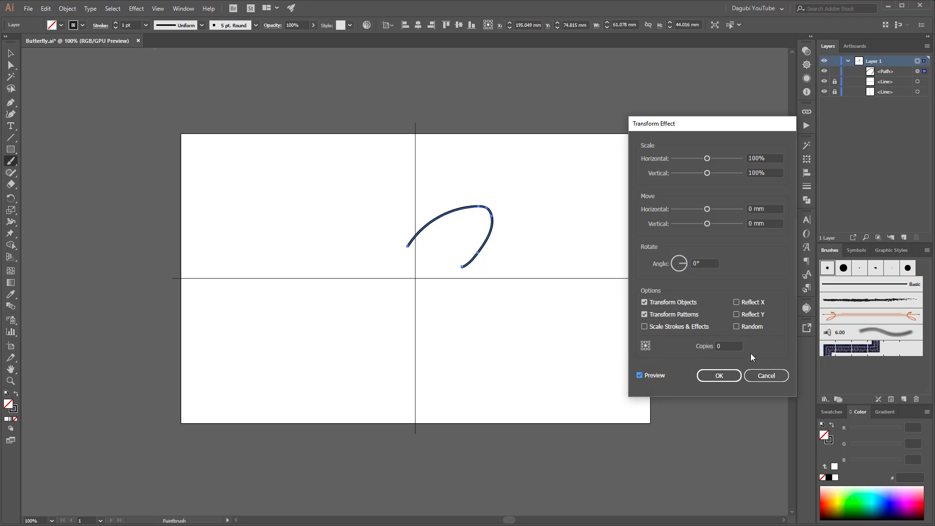
click(727, 346)
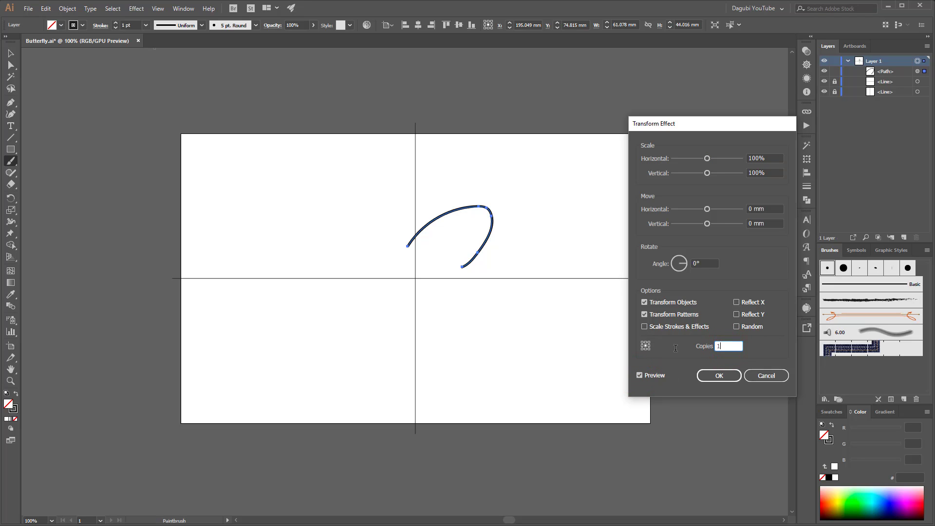
click(743, 305)
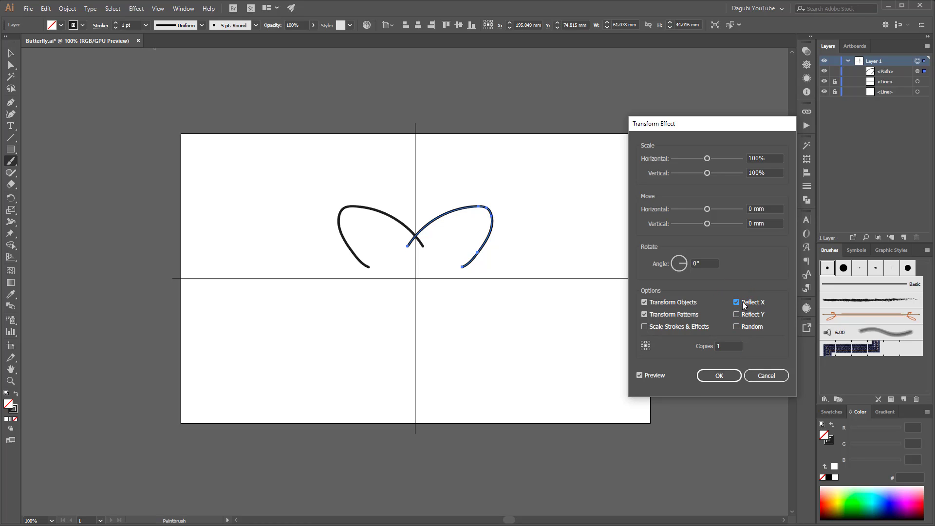
click(719, 375)
key(ctrl+shift+a)
key(ctrl+plus)
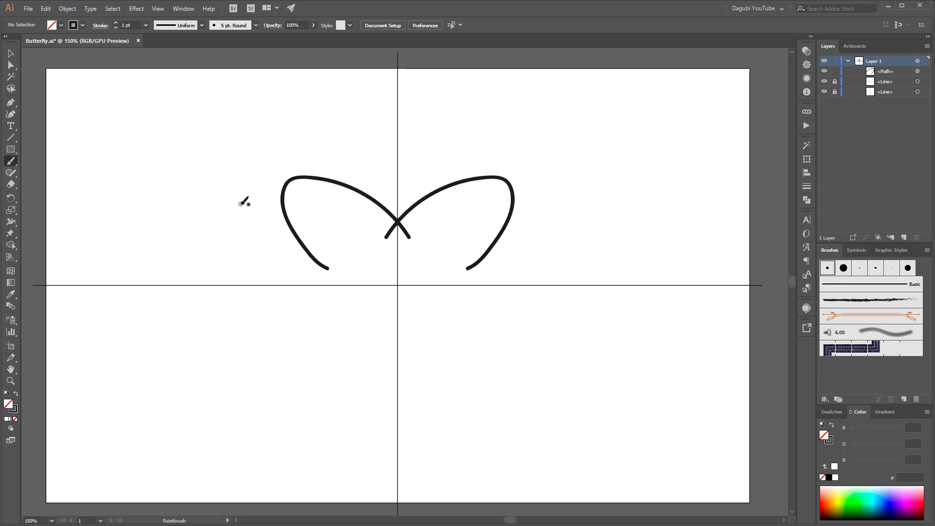
Step: Draw a 150.44 × 194.028 mm rectangle from the vertical centre line to the lower right
click(13, 149)
click(160, 10)
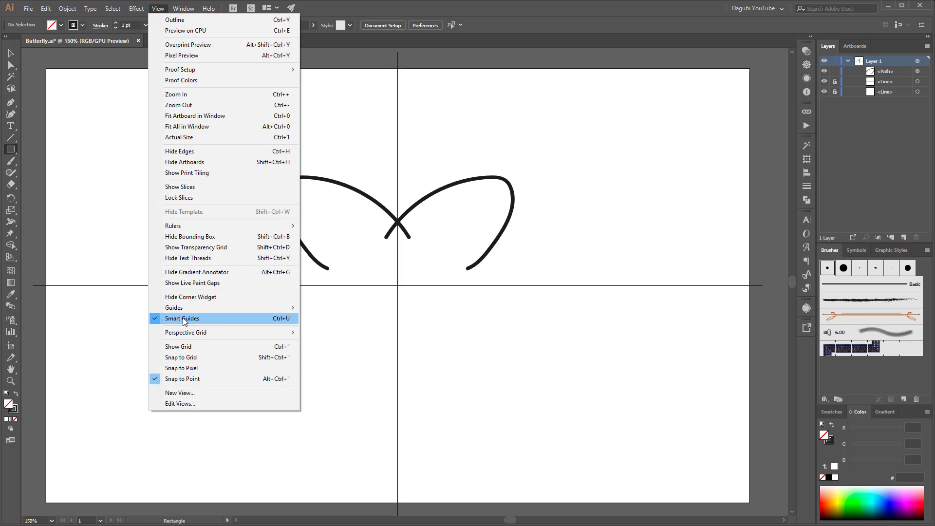
click(440, 13)
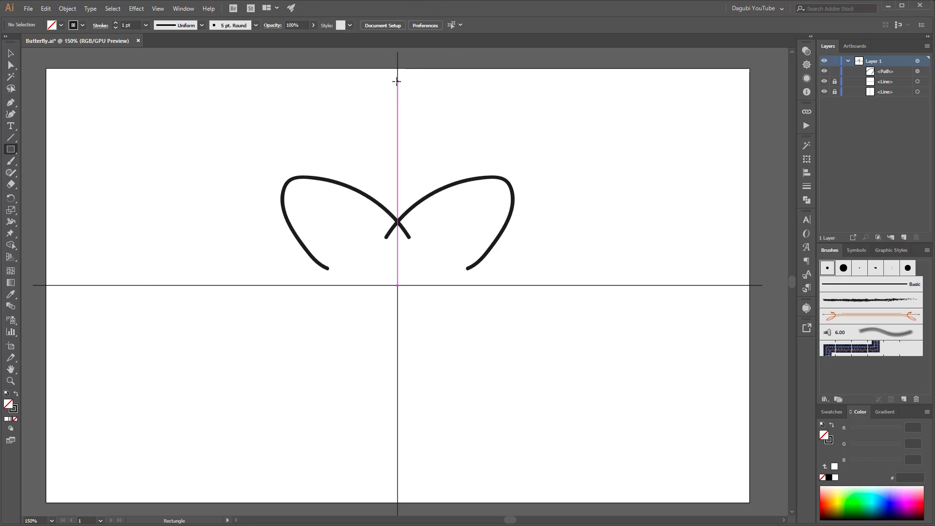
drag(397, 81, 709, 483)
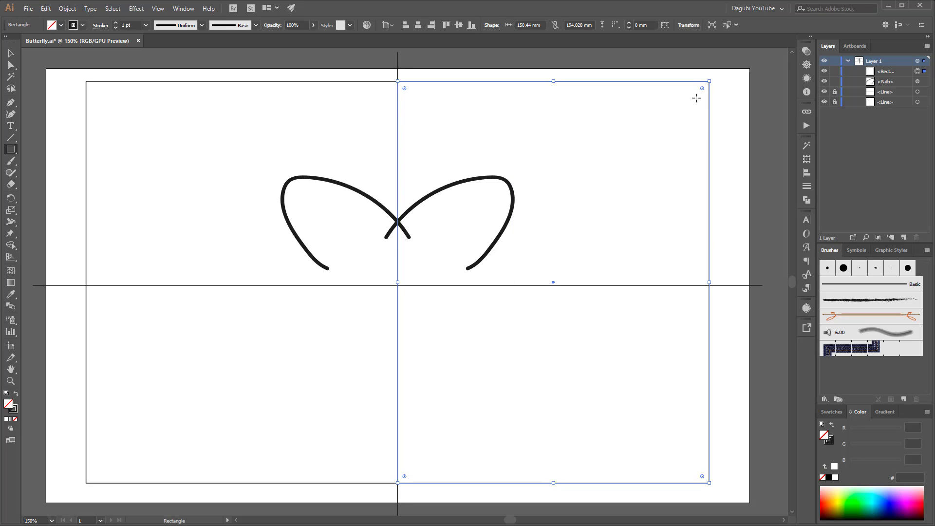
Step: Deselect all and make a clipping mask of Layer 1 using the rectangle
click(113, 8)
click(127, 41)
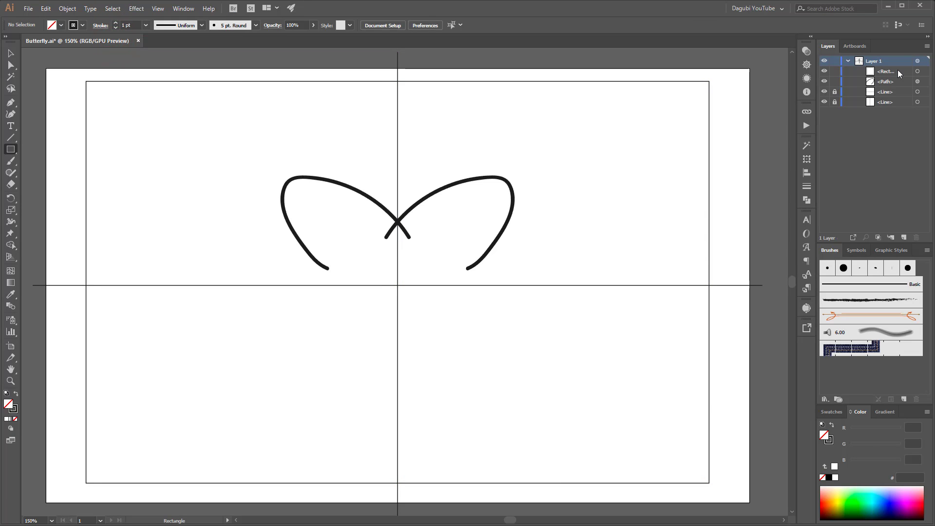
click(824, 71)
click(824, 71)
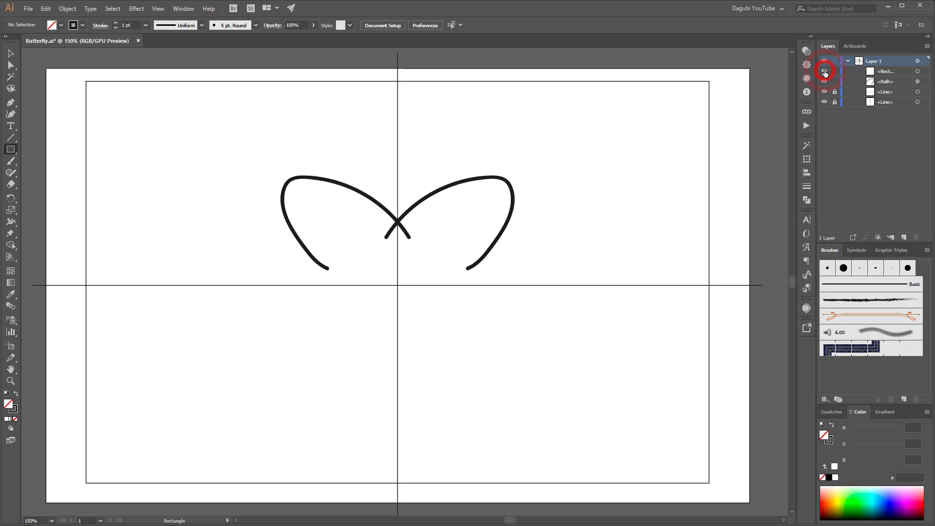
click(897, 71)
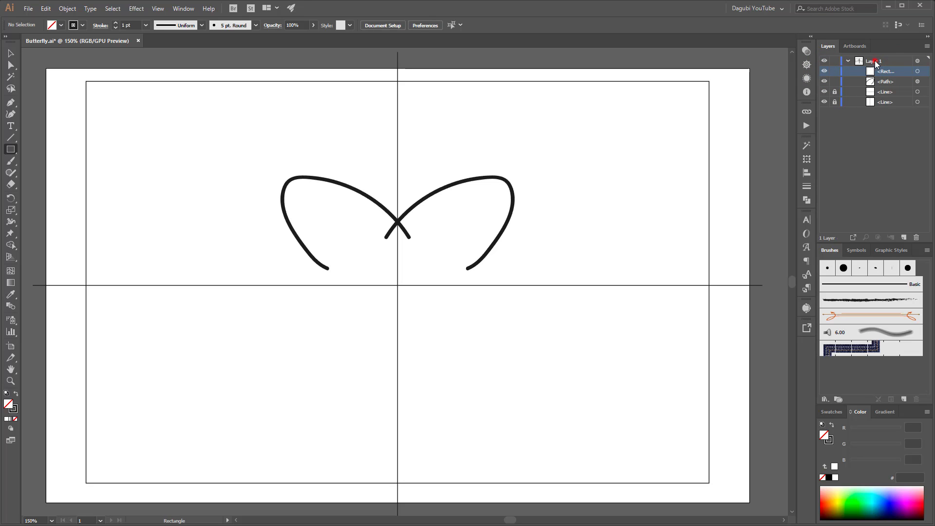
click(874, 62)
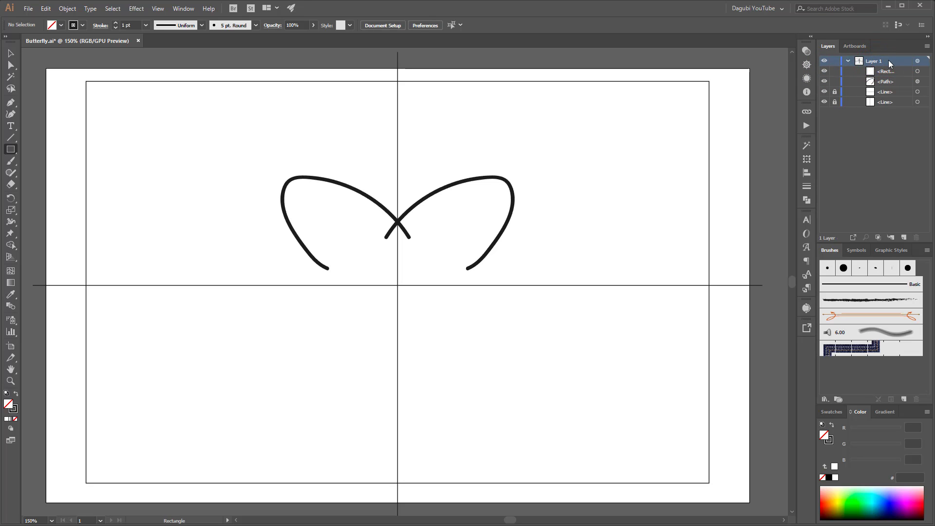
click(877, 237)
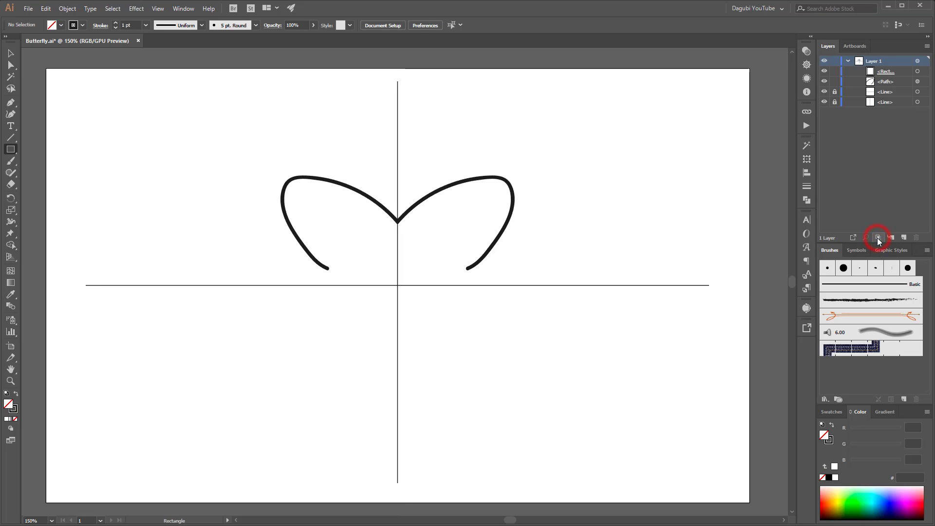
Step: Check the clipped wing crossing, then delete the wing strokes and unlock both guide lines
click(386, 211)
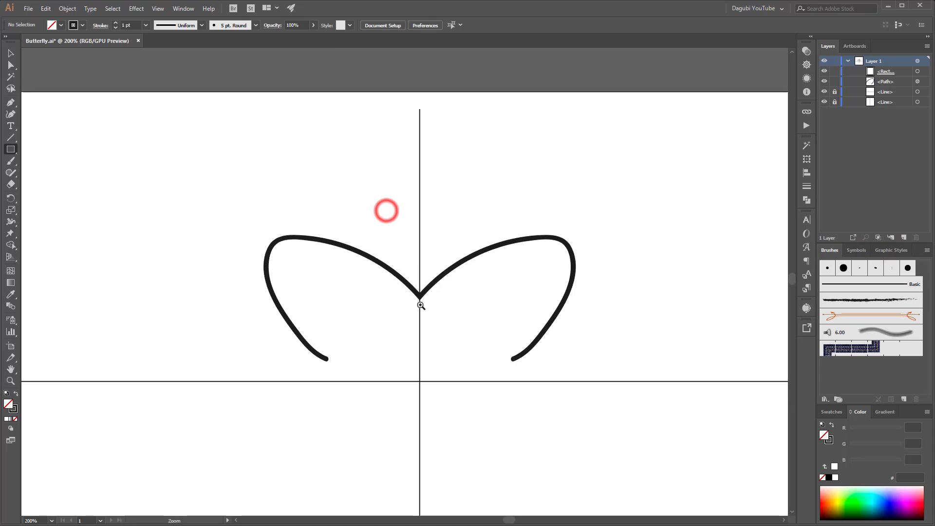
click(420, 305)
click(824, 72)
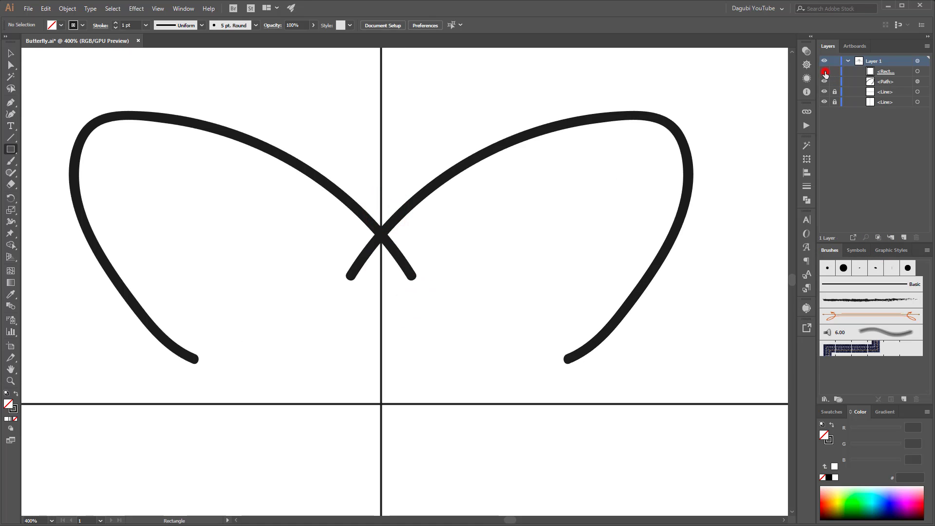
click(824, 72)
click(824, 72)
click(824, 71)
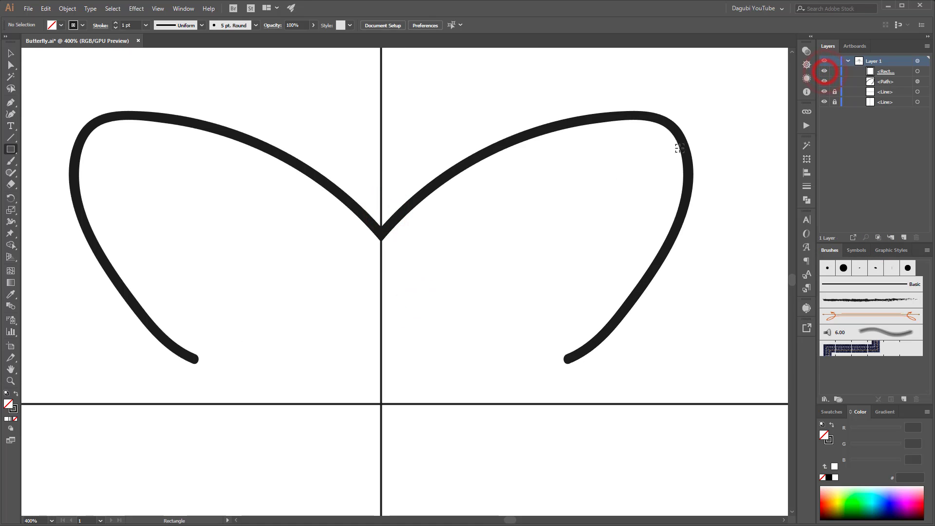
key(ctrl+minus)
key(ctrl+minus)
key(ctrl+minus)
mouse_move(707, 138)
mouse_down()
mouse_move(620, 196)
mouse_move(615, 175)
mouse_move(512, 225)
mouse_up()
click(10, 53)
key(Delete)
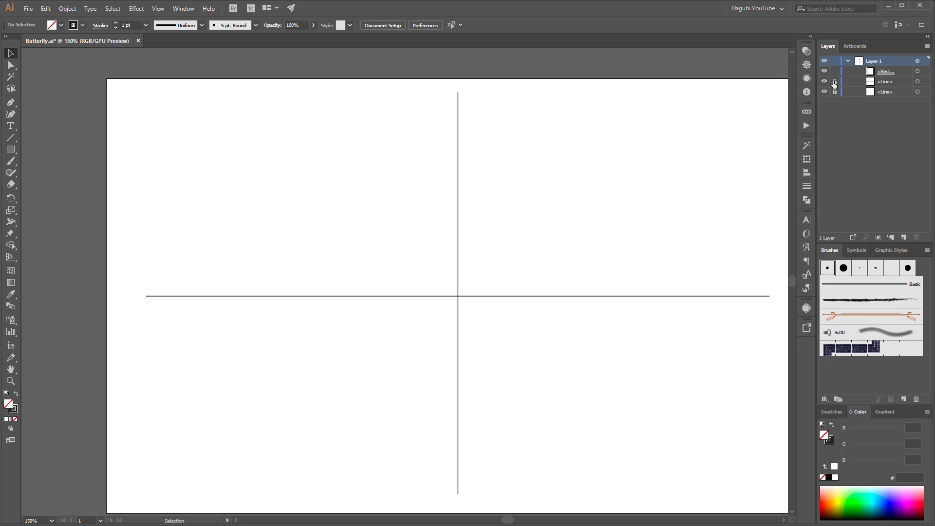
drag(834, 81, 834, 104)
Step: Colour both guide lines light grey, then lock them along with the clipping rectangle
click(918, 82)
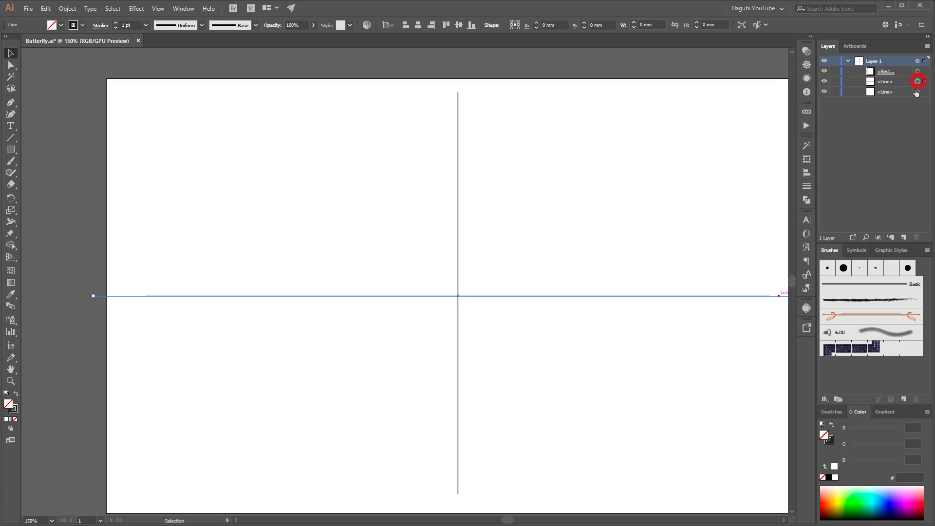
shift+click(917, 92)
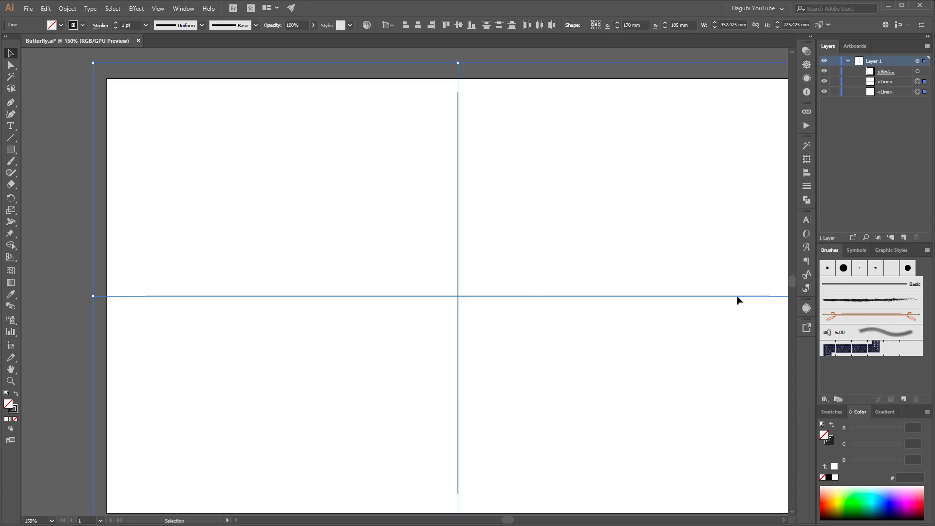
click(830, 440)
click(831, 411)
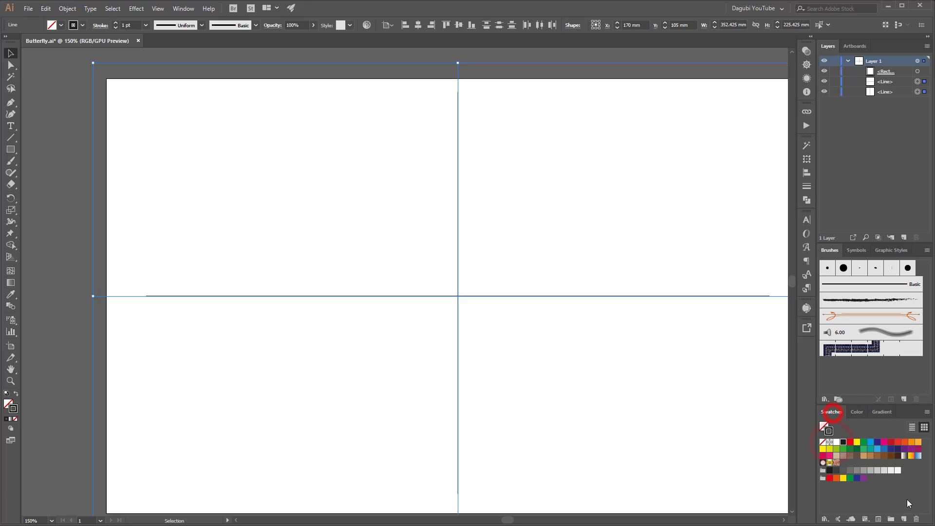
click(870, 472)
click(718, 219)
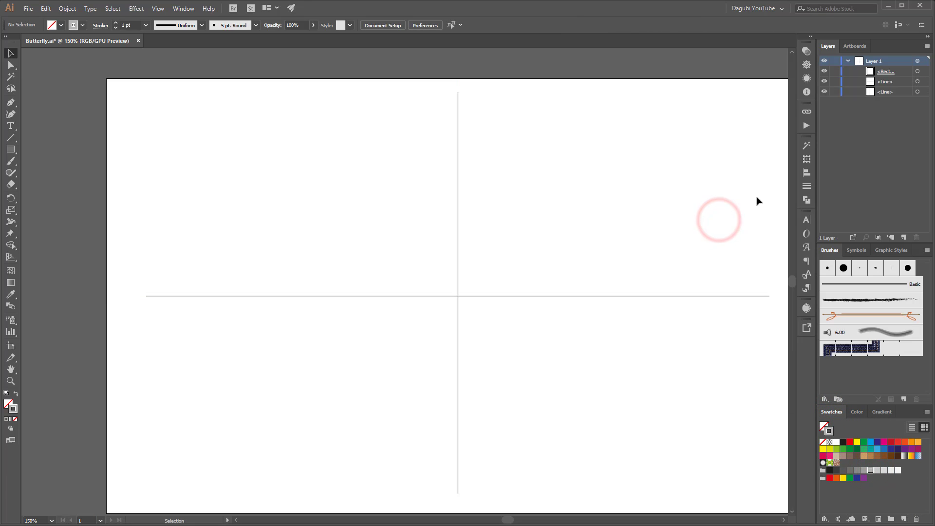
click(834, 71)
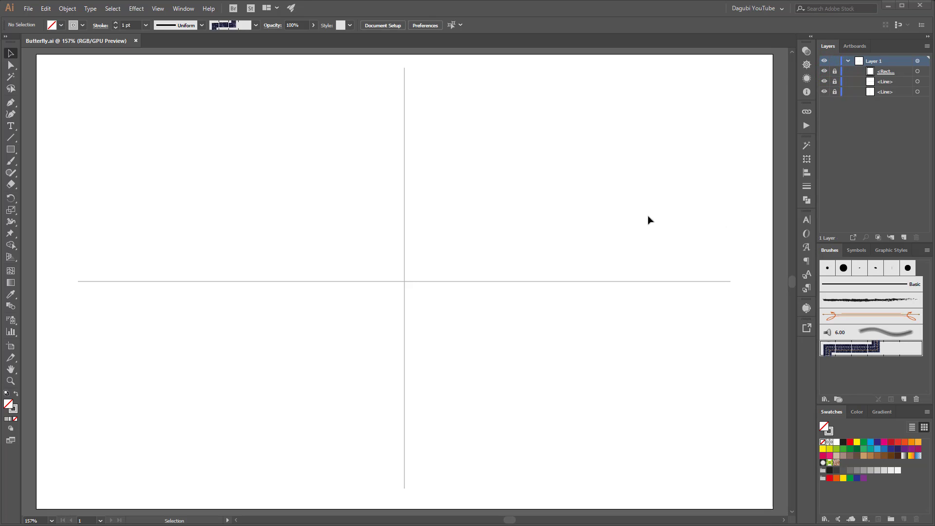
click(11, 162)
Step: Set the stroke colour to black and the opacity to 20%
click(829, 432)
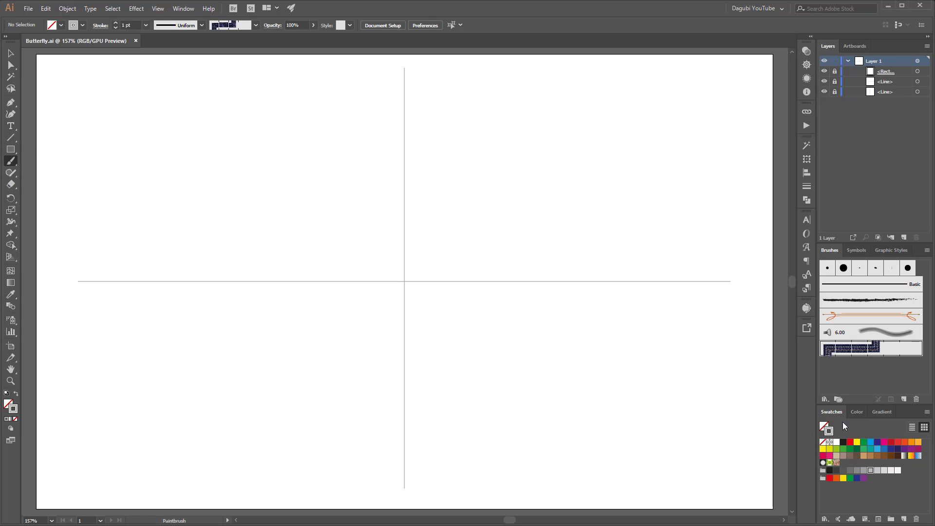
click(858, 411)
click(828, 477)
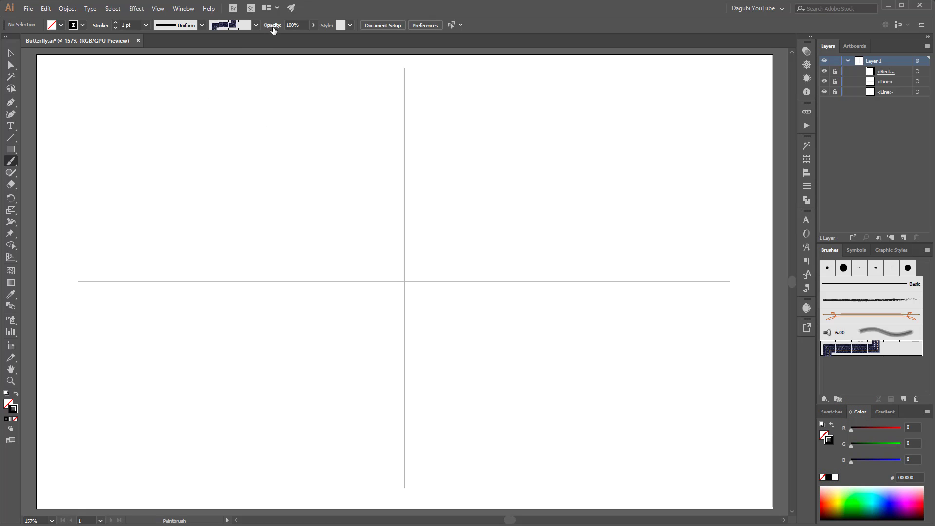
click(300, 25)
text(20)
key(Return)
Step: Paint a trial stroke, give it the 5 pt Round brush at 0.5 pt, then delete it
mouse_move(445, 240)
mouse_down()
mouse_move(484, 184)
mouse_move(525, 176)
mouse_up()
ctrl+click(469, 210)
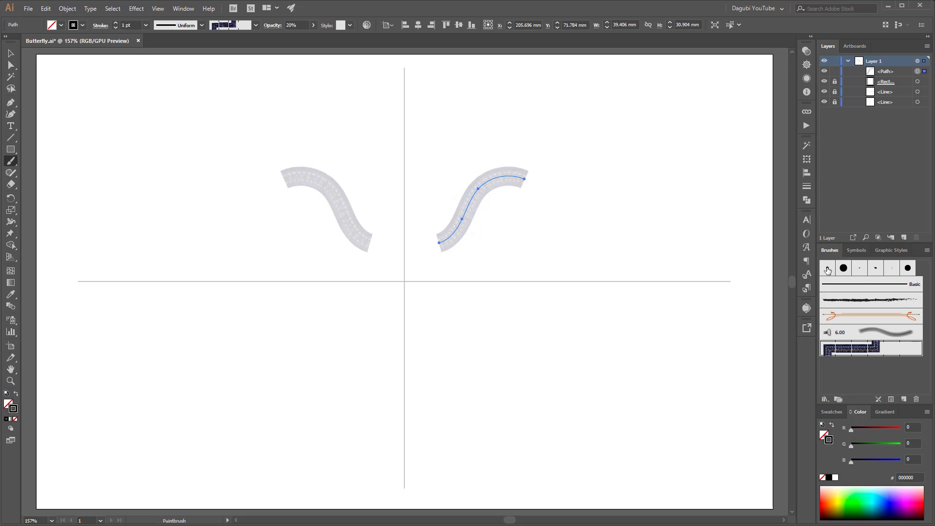
click(827, 268)
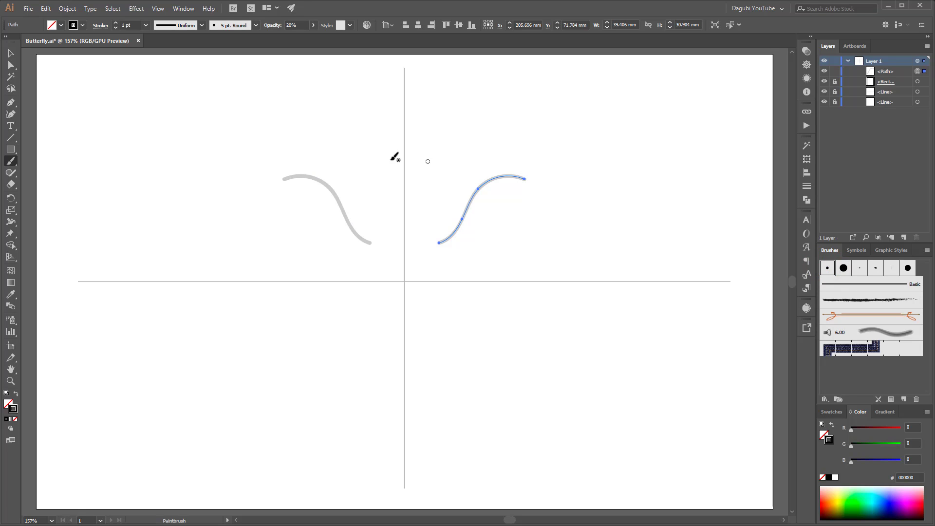
click(116, 28)
click(116, 28)
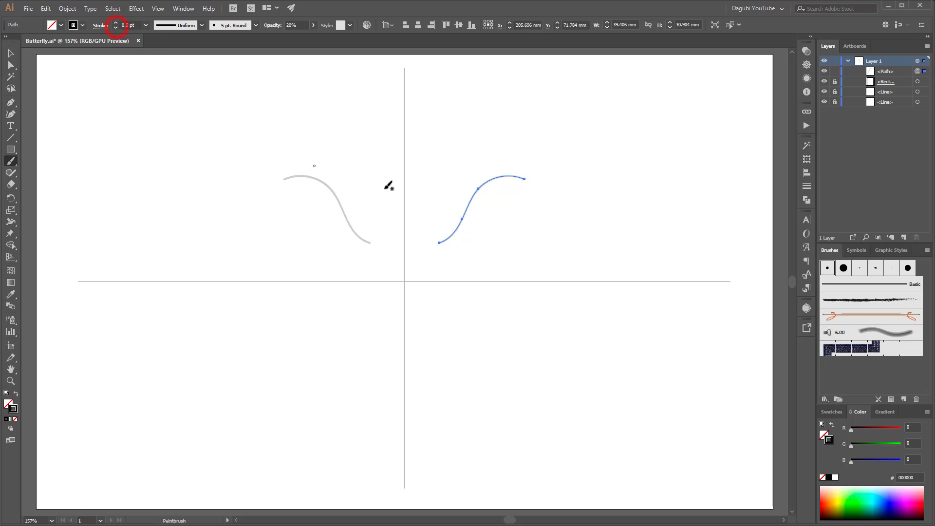
click(457, 155)
key(Delete)
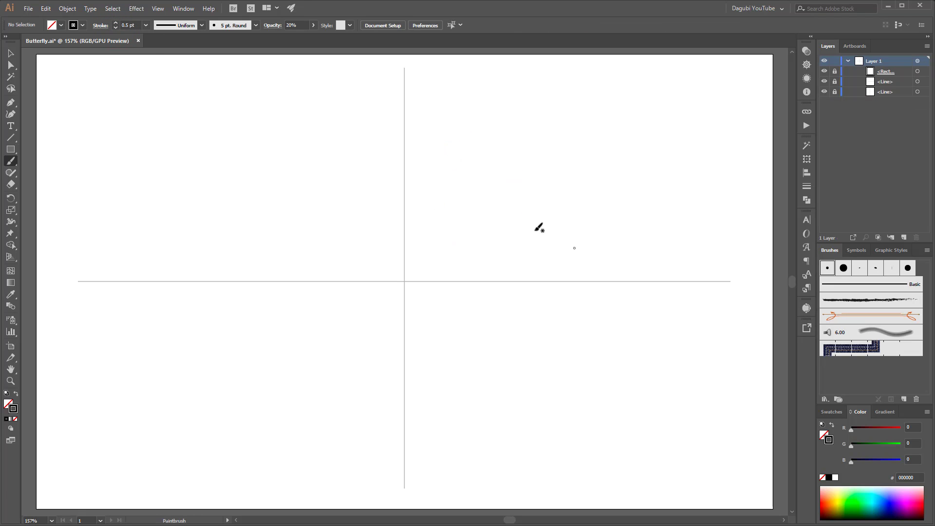
Step: Paint and delete three trial strokes, then dab a round head on the vertical centre line
drag(471, 197, 443, 243)
drag(482, 183, 441, 244)
drag(443, 187, 487, 238)
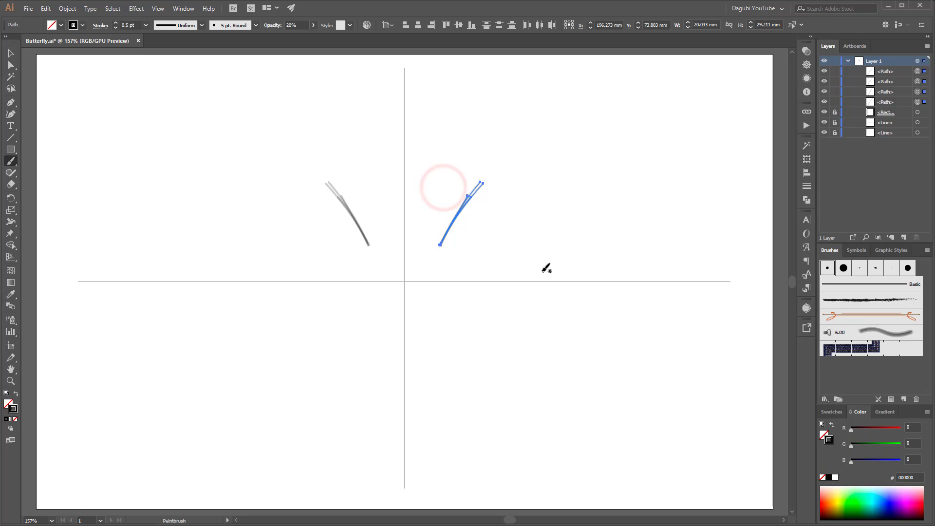
key(Delete)
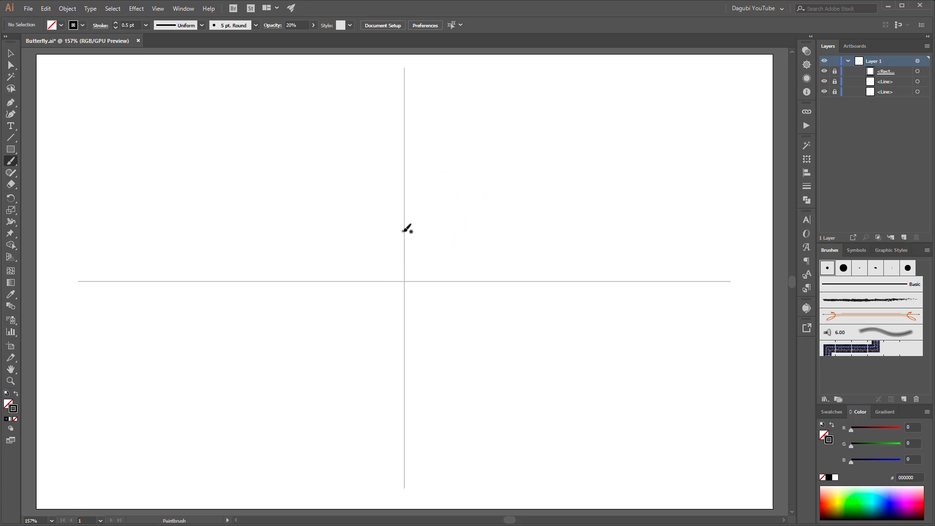
click(402, 231)
click(403, 231)
click(402, 231)
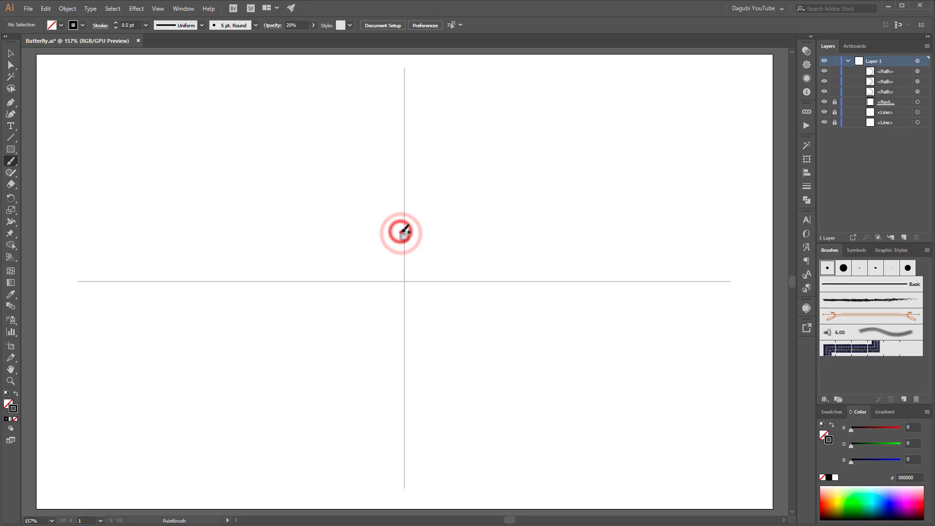
click(402, 231)
click(403, 231)
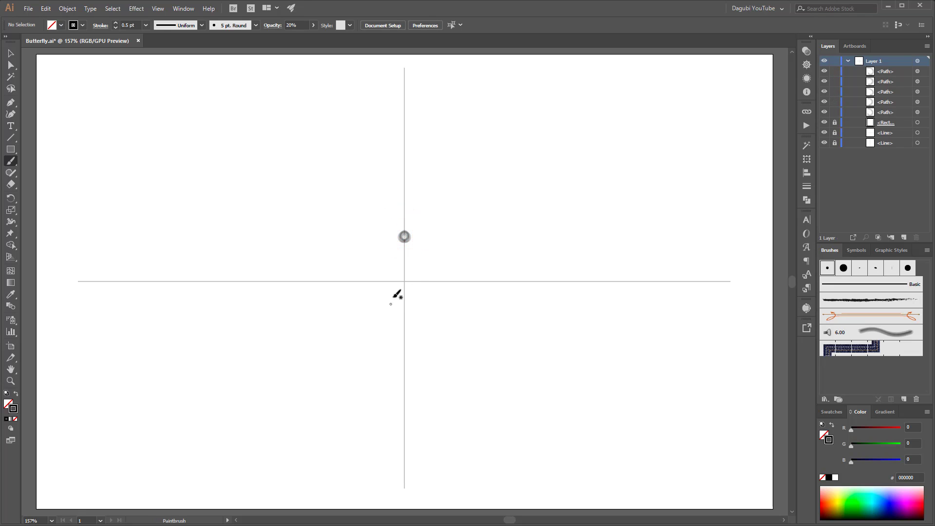
Step: Paint looping strokes downward from the head for the thorax and elongated abdomen
drag(404, 236, 398, 271)
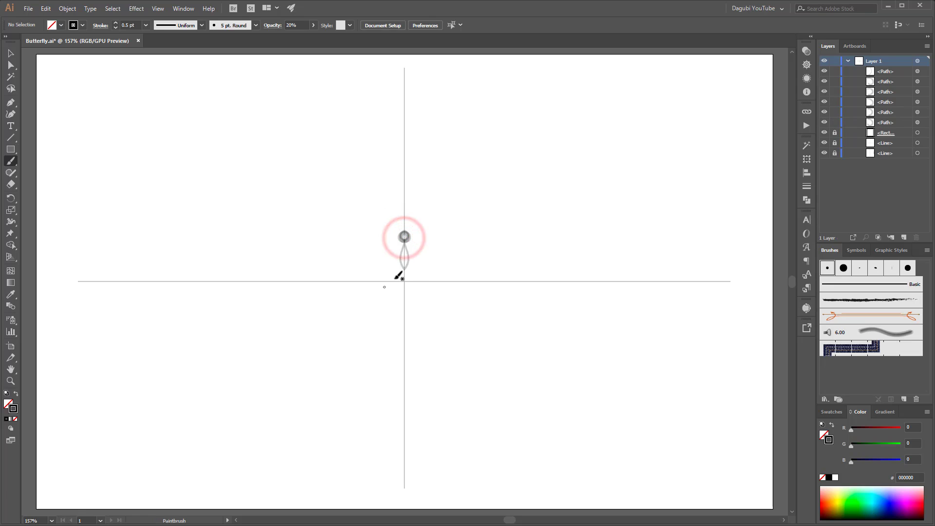
click(404, 237)
mouse_move(405, 237)
mouse_down()
mouse_move(386, 315)
mouse_move(404, 305)
mouse_move(404, 264)
mouse_move(407, 301)
mouse_move(405, 261)
mouse_move(404, 306)
mouse_up()
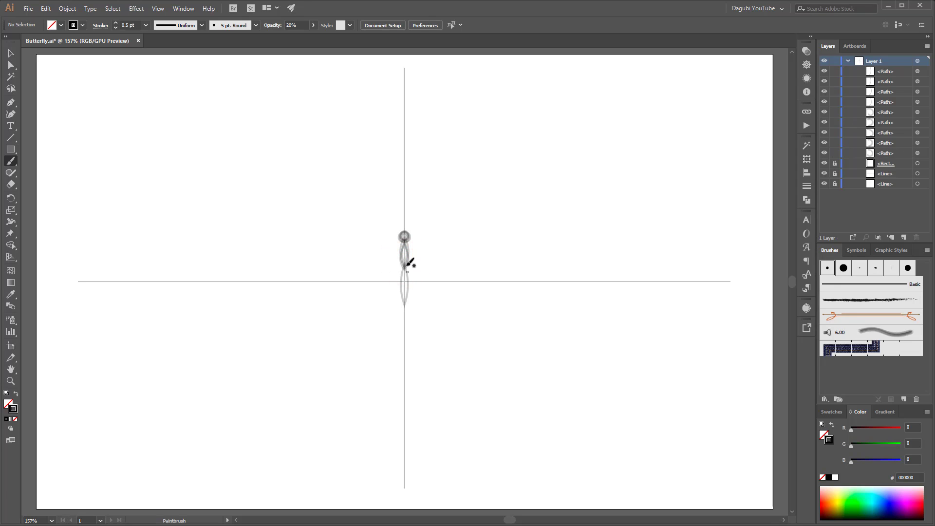
mouse_move(404, 262)
mouse_down()
mouse_move(397, 308)
mouse_move(411, 292)
mouse_move(394, 316)
mouse_move(417, 290)
mouse_up()
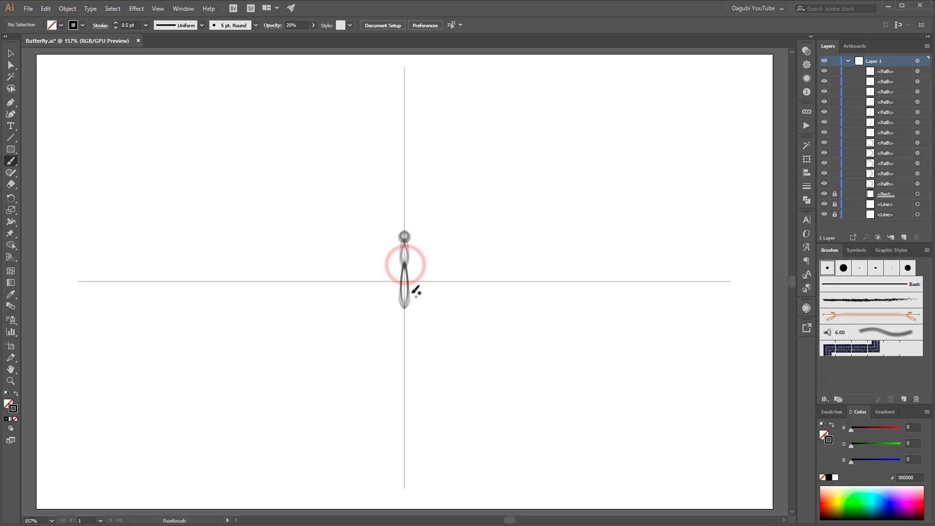
click(401, 247)
drag(513, 219, 579, 191)
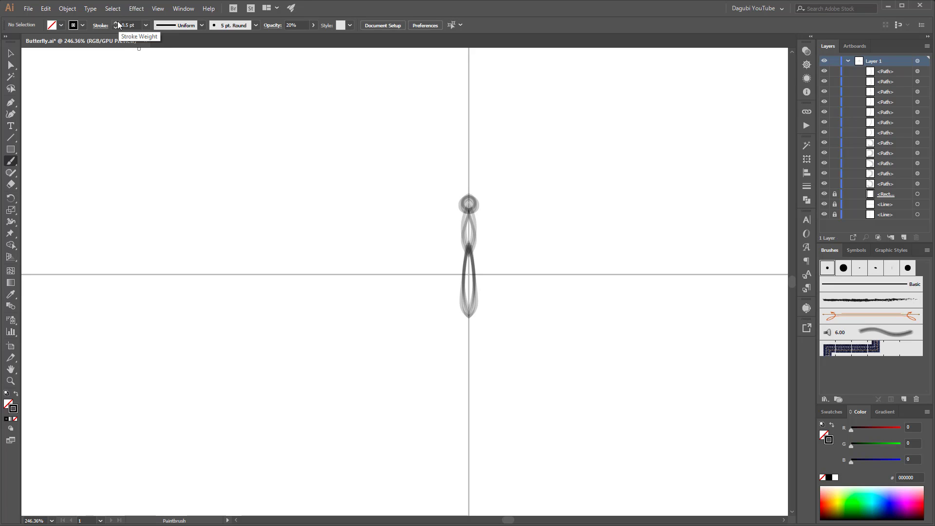
Step: Thin the Paintbrush stroke to 0.25 pt and shift the view so the body sits left
click(807, 187)
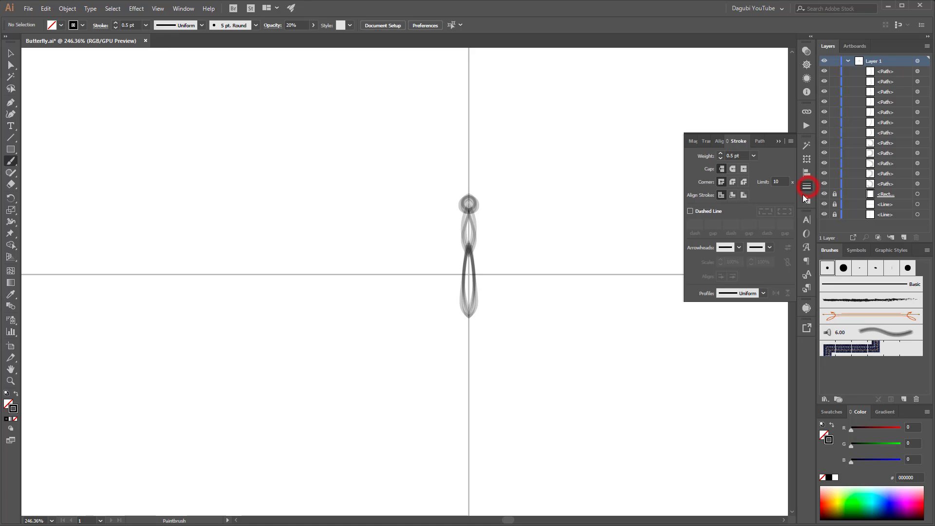
click(719, 158)
drag(621, 209, 528, 209)
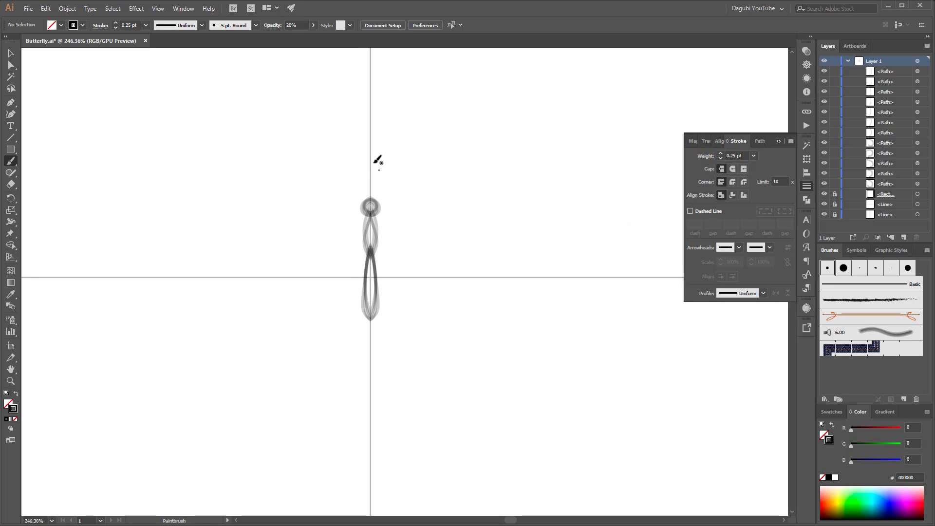
Step: Replace the first right antenna with a new mirrored antenna rising from the head
drag(371, 200, 396, 152)
ctrl+click(390, 149)
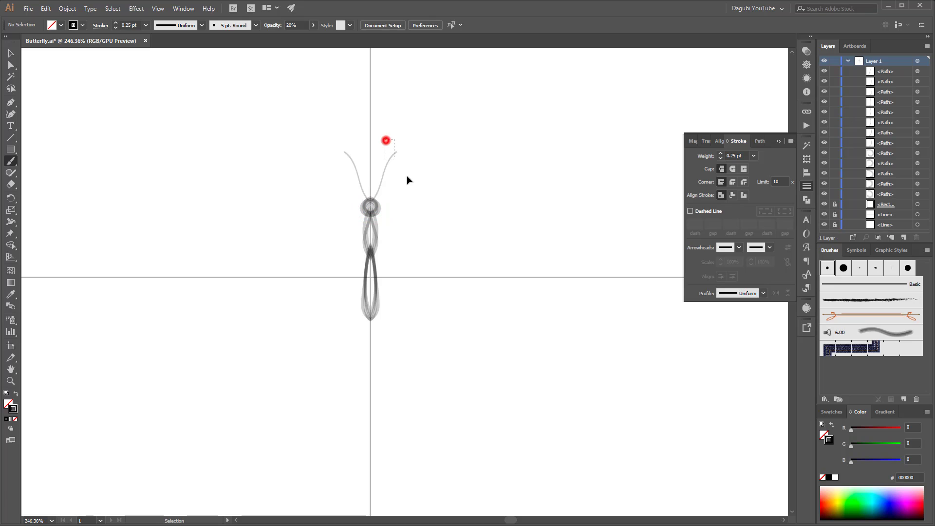
key(Delete)
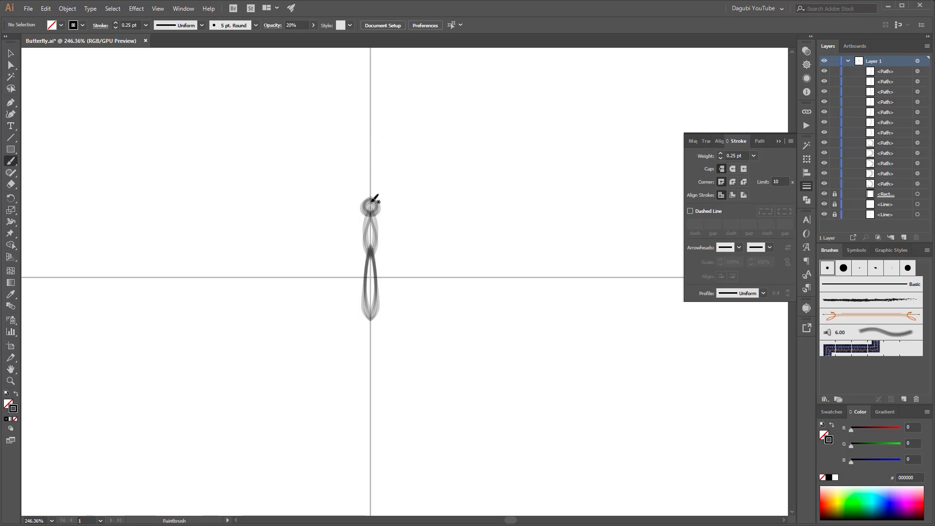
drag(375, 205, 393, 147)
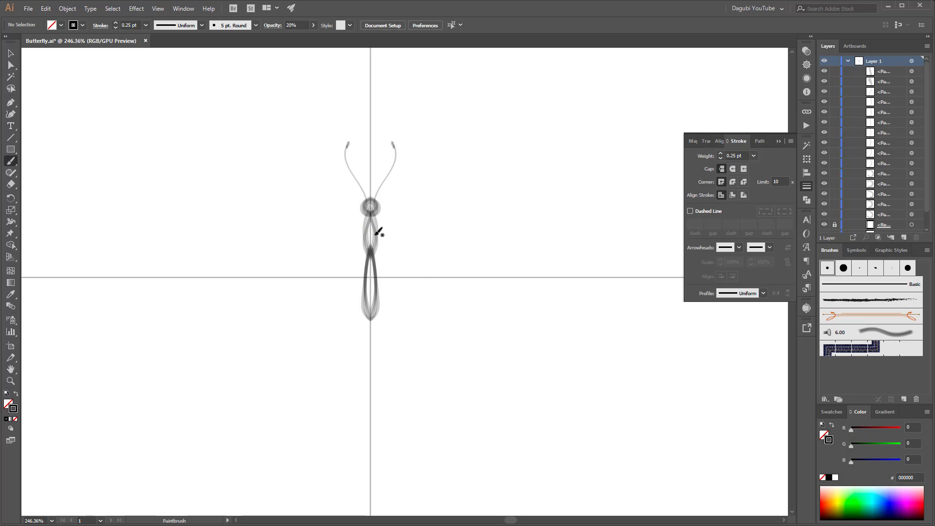
Step: Sketch the upper wing's top curve, outer edge and bottom edge out from the body
mouse_move(379, 230)
mouse_down()
mouse_move(404, 196)
mouse_move(474, 154)
mouse_up()
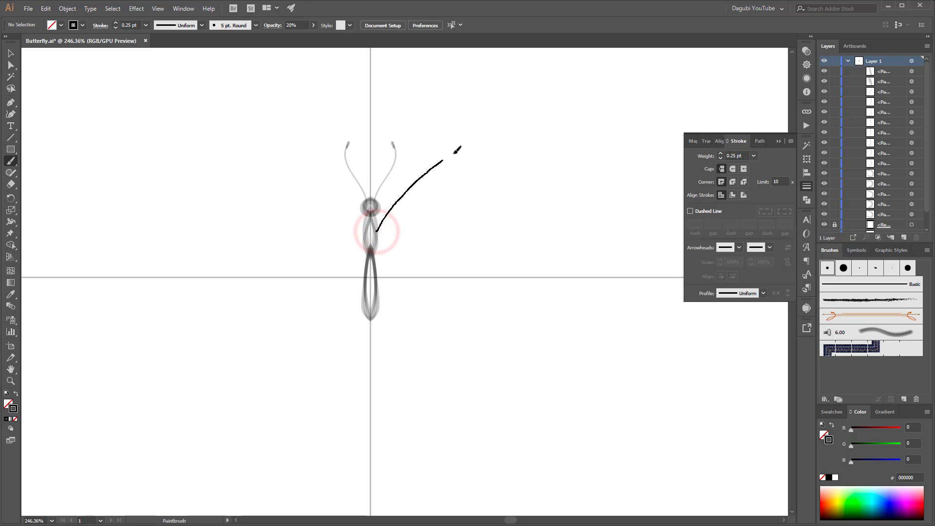
mouse_move(373, 234)
mouse_down()
mouse_move(455, 154)
mouse_move(479, 145)
mouse_move(497, 155)
mouse_up()
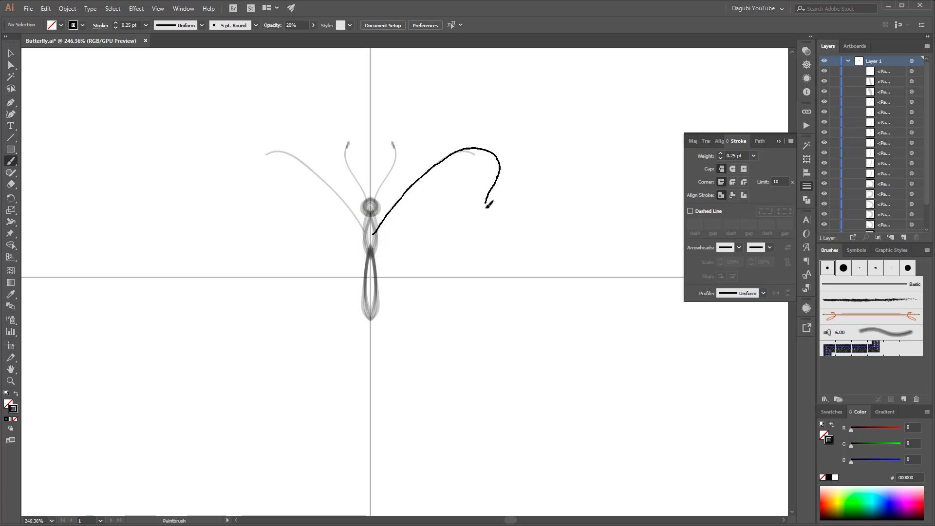
drag(486, 226, 470, 245)
mouse_move(377, 237)
mouse_down()
mouse_move(448, 243)
mouse_move(407, 248)
mouse_move(454, 252)
mouse_move(486, 232)
mouse_move(399, 240)
mouse_move(454, 274)
mouse_up()
Step: Sketch the lower wing outline with its teardrop tail, then add strokes along the upper wing edge
drag(438, 258, 452, 277)
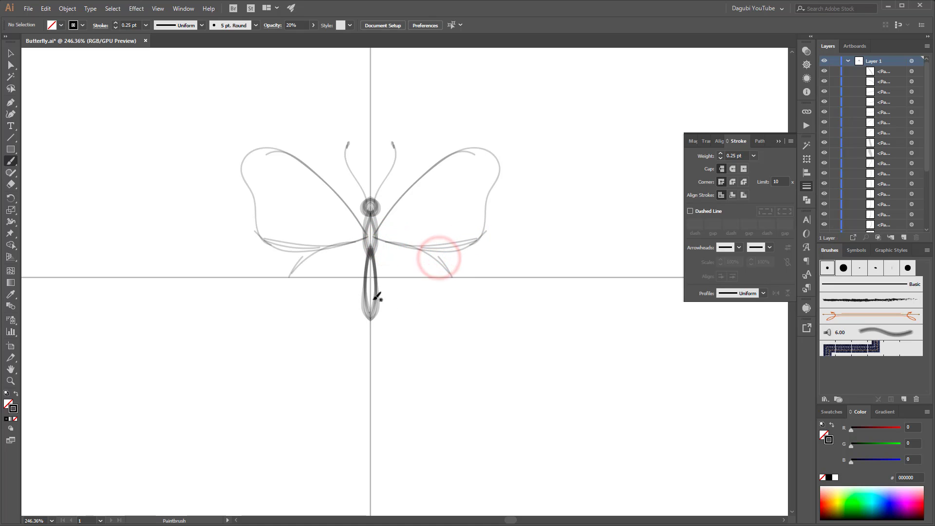
drag(375, 253, 404, 314)
mouse_move(374, 251)
mouse_down()
mouse_move(385, 289)
mouse_move(423, 323)
mouse_move(419, 339)
mouse_move(427, 340)
mouse_move(425, 309)
mouse_move(456, 292)
mouse_move(431, 251)
mouse_move(453, 266)
mouse_move(463, 294)
mouse_up()
drag(444, 262, 457, 291)
drag(434, 257, 452, 302)
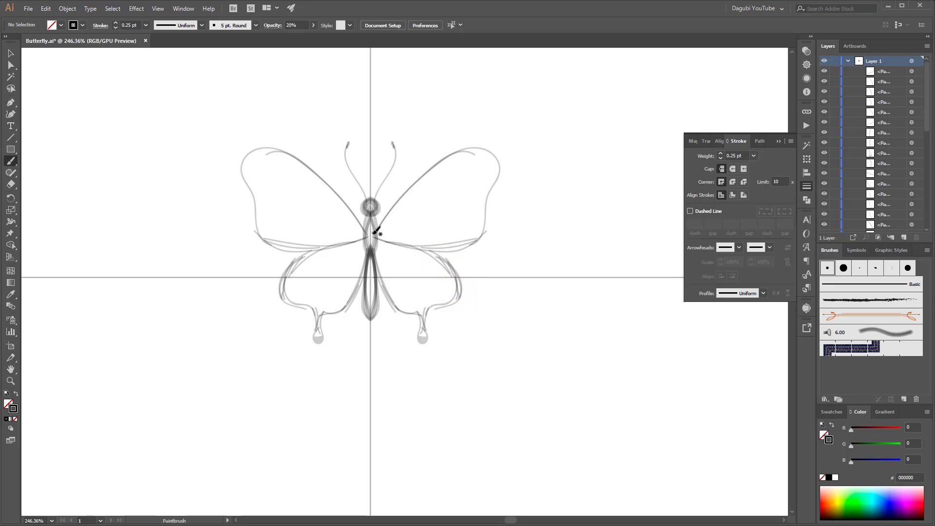
mouse_move(375, 231)
mouse_down()
mouse_move(424, 167)
mouse_move(382, 209)
mouse_move(468, 141)
mouse_up()
mouse_move(410, 181)
mouse_down()
mouse_move(464, 148)
mouse_move(487, 149)
mouse_move(460, 148)
mouse_move(500, 159)
mouse_up()
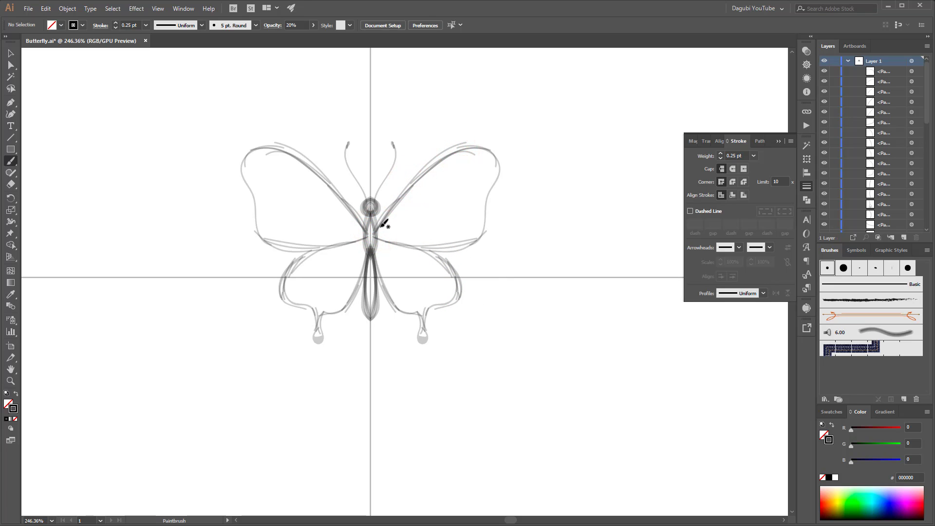
Step: At 0.5 pt stroke weight, draw scalloped inner edge lines inside the upper and lower wings
click(116, 23)
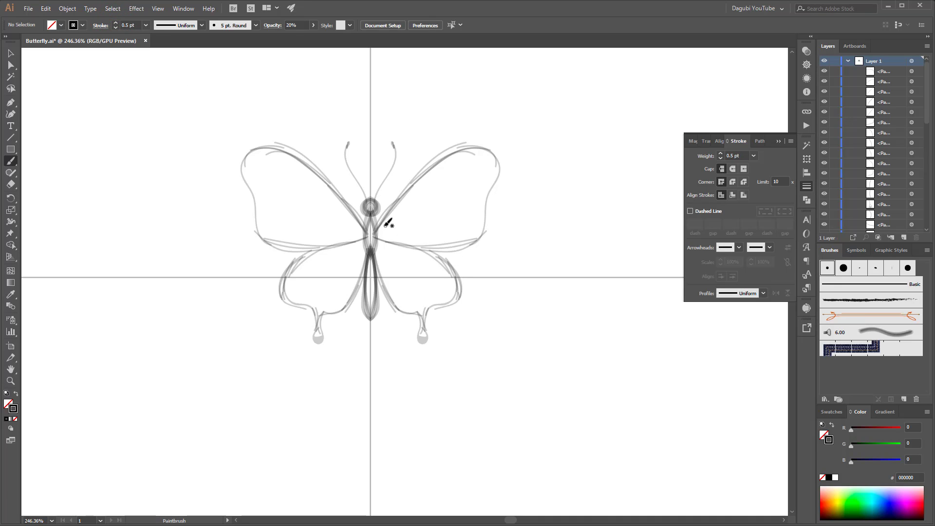
mouse_move(377, 231)
mouse_down()
mouse_move(441, 150)
mouse_move(381, 234)
mouse_move(417, 184)
mouse_move(471, 152)
mouse_move(488, 167)
mouse_move(478, 151)
mouse_move(486, 172)
mouse_move(477, 159)
mouse_up()
mouse_move(477, 174)
mouse_down()
mouse_move(478, 207)
mouse_move(477, 195)
mouse_move(467, 216)
mouse_up()
mouse_move(449, 245)
mouse_down()
mouse_move(371, 234)
mouse_move(444, 245)
mouse_up()
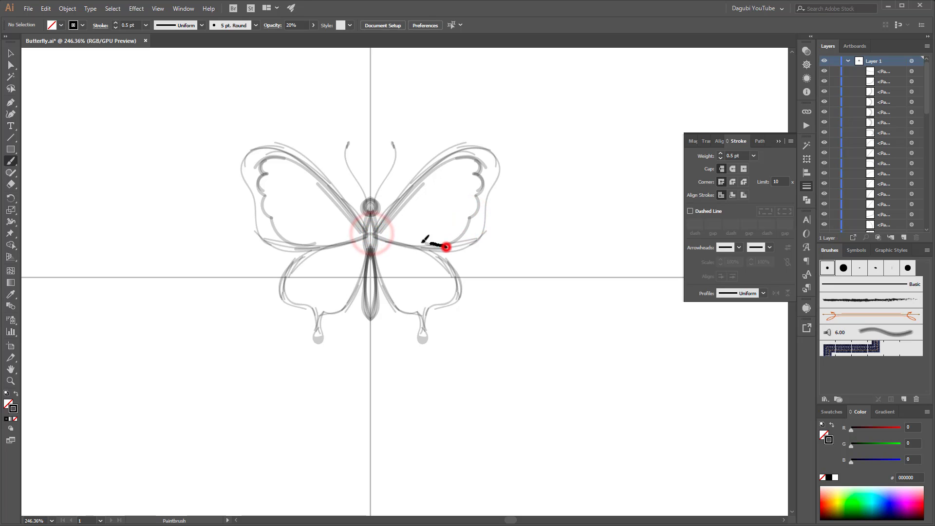
drag(368, 237, 484, 236)
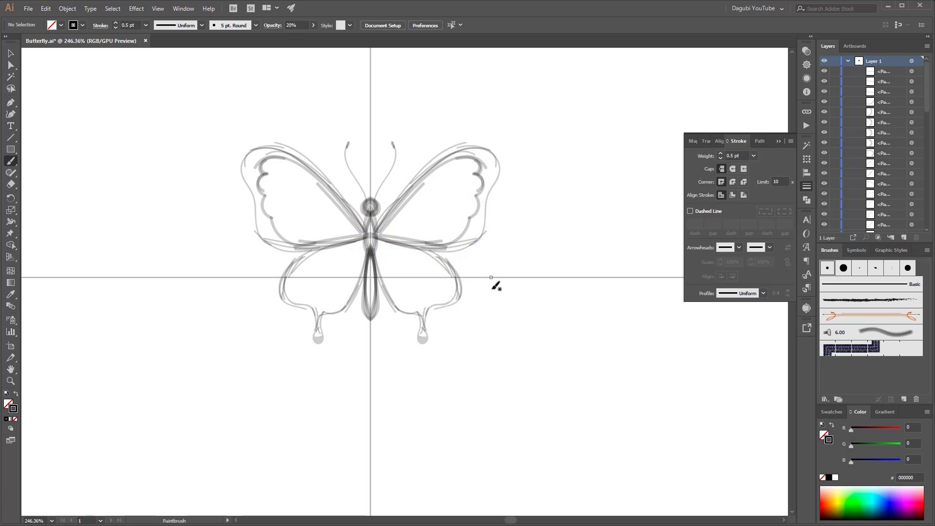
mouse_move(378, 241)
mouse_down()
mouse_move(432, 261)
mouse_move(456, 294)
mouse_move(384, 273)
mouse_move(394, 299)
mouse_move(447, 297)
mouse_move(453, 292)
mouse_move(433, 298)
mouse_move(462, 272)
mouse_up()
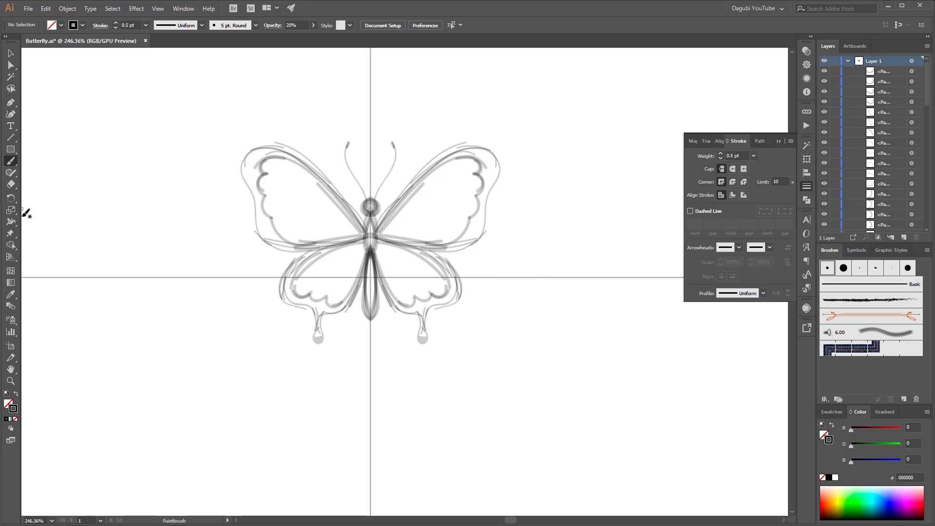
Step: Stretch the butterfly's right half taller and wider with Free Transform and Free Distort
click(10, 53)
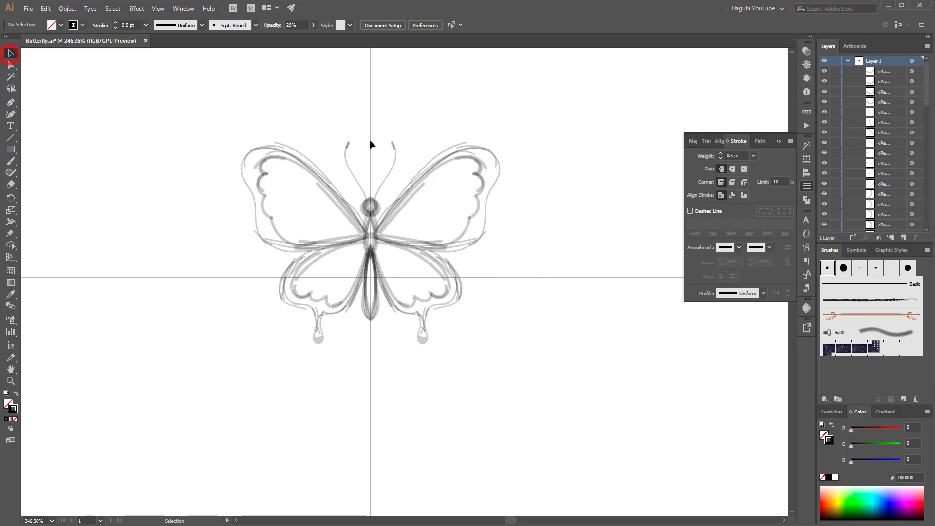
drag(554, 99, 366, 363)
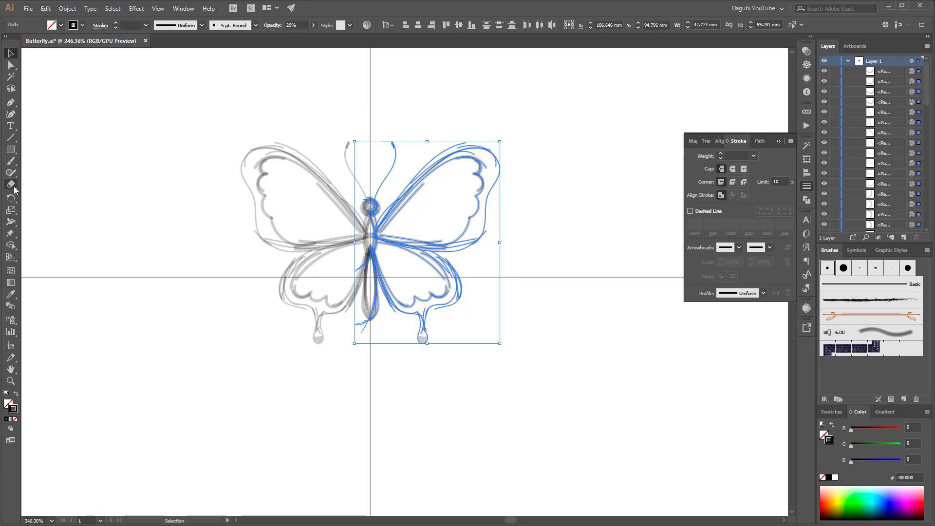
drag(10, 233, 41, 247)
click(41, 246)
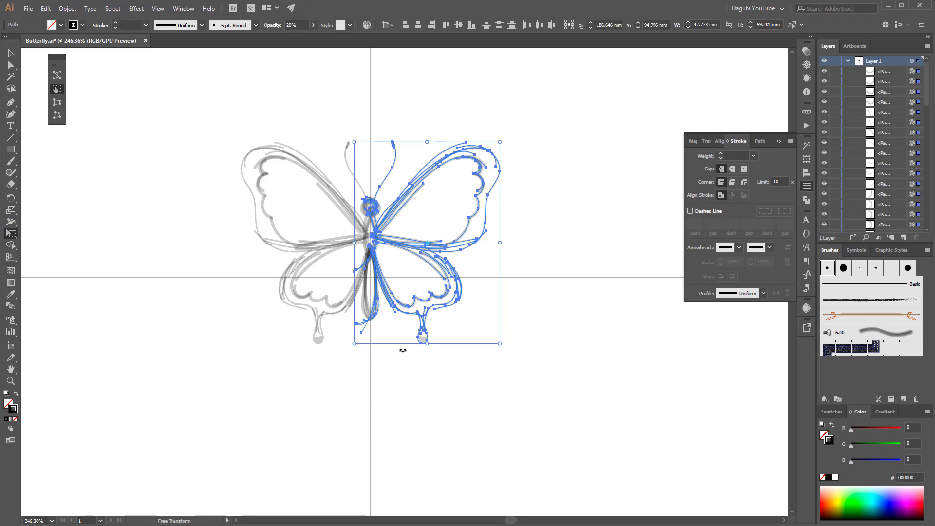
drag(427, 343, 428, 357)
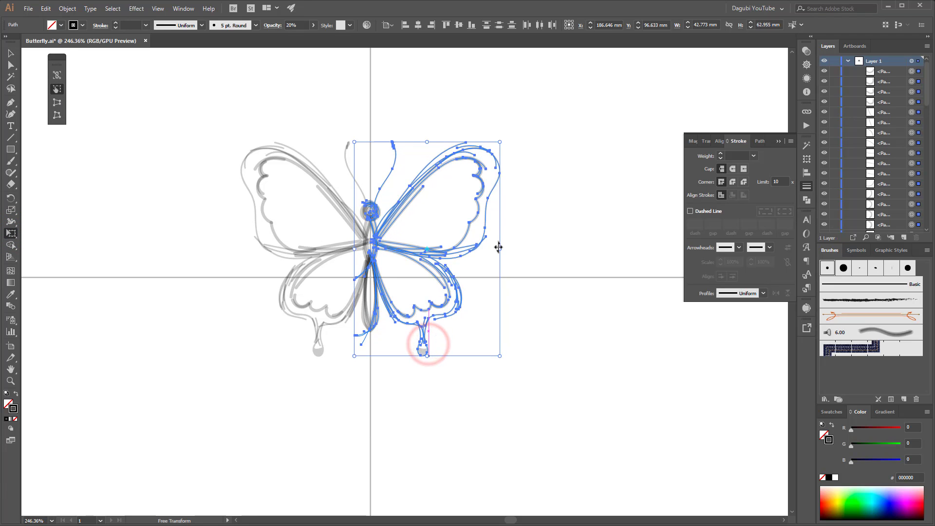
drag(499, 247, 524, 251)
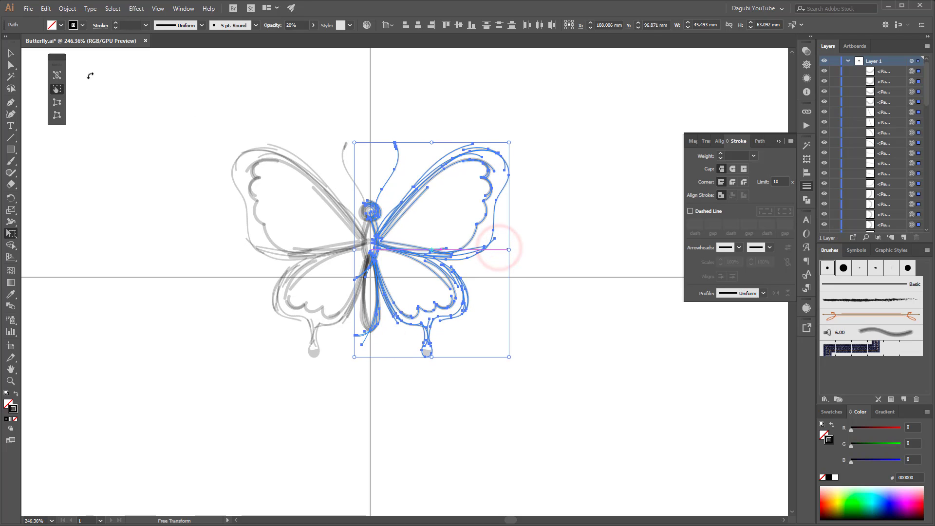
click(57, 115)
mouse_move(510, 144)
mouse_down()
mouse_move(507, 136)
mouse_move(516, 137)
mouse_move(504, 144)
mouse_up()
Step: Deselect, close the Stroke panel, recentre the butterfly, collapse Layer 1 and duplicate it
click(609, 123)
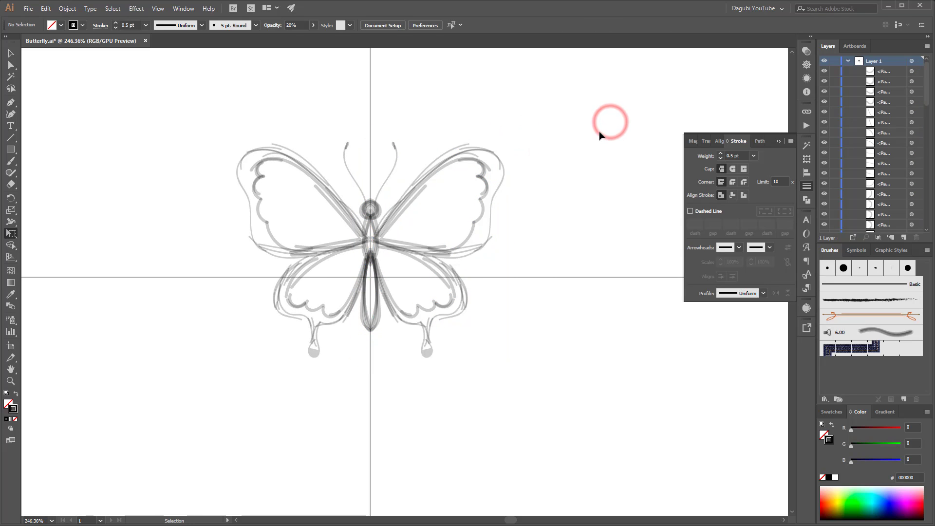
click(779, 140)
key(space)
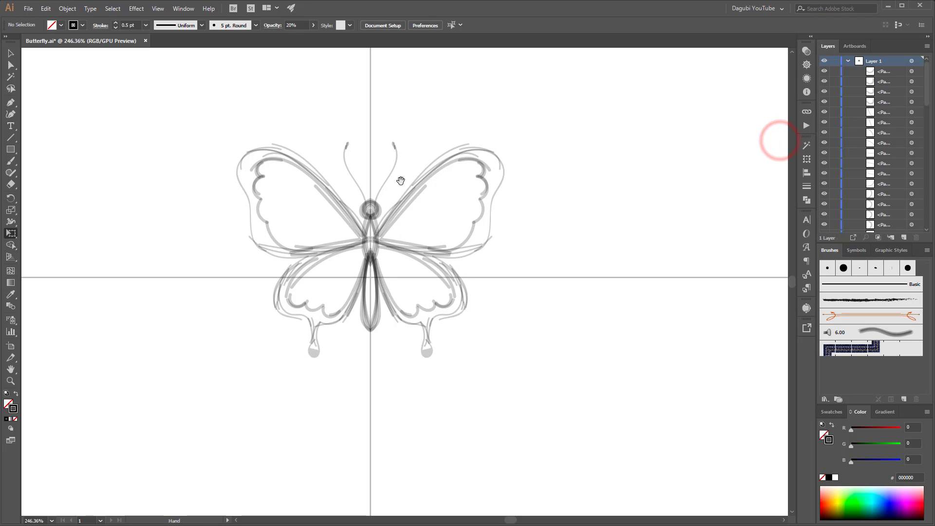
drag(400, 181, 437, 206)
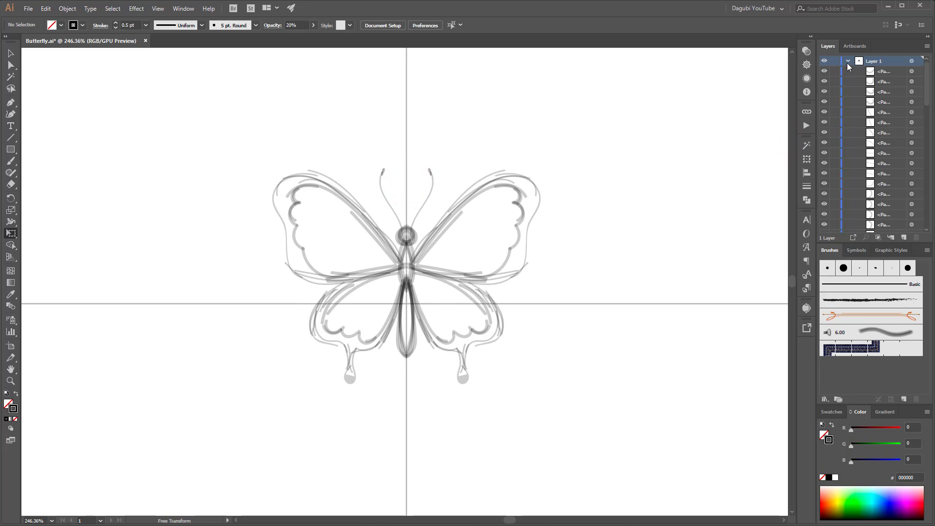
click(847, 61)
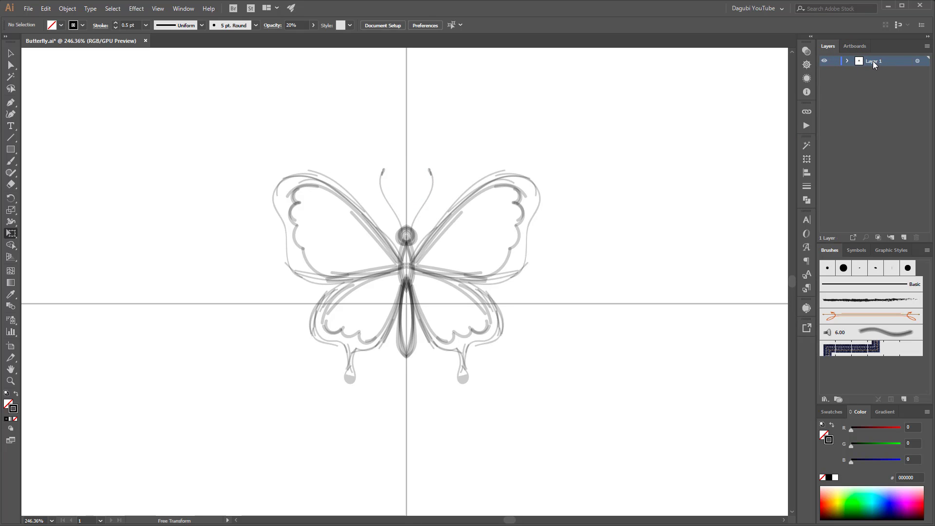
drag(900, 63, 900, 142)
Step: Duplicate Layer 1 into a new layer and rename Layer 1 to Sketch
drag(901, 210, 903, 237)
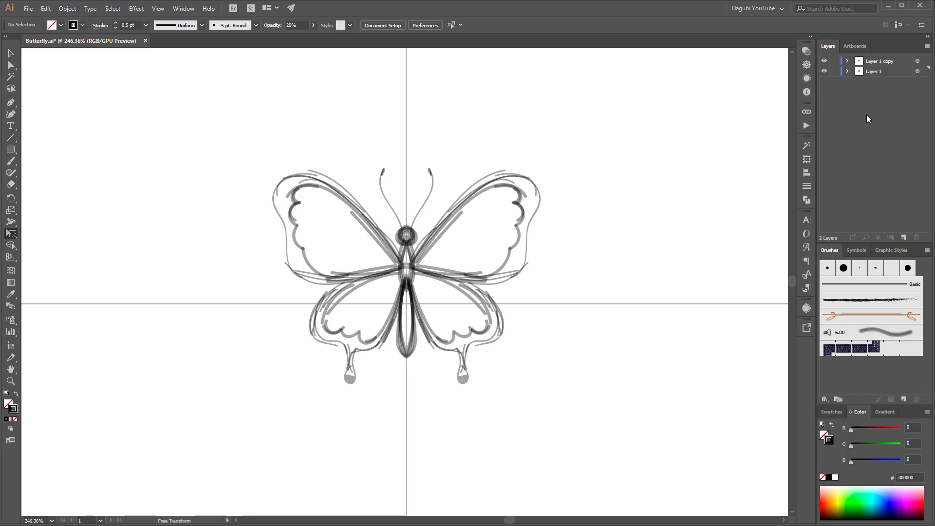
drag(823, 61, 824, 73)
click(824, 72)
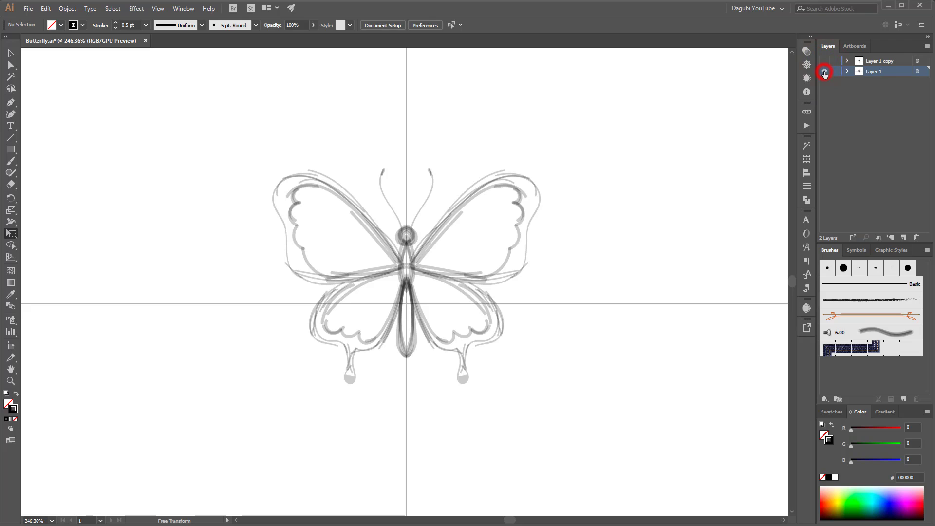
double_click(875, 71)
Step: Rename the copied layer to Butterfly, hide it, and make Sketch the active layer
click(823, 61)
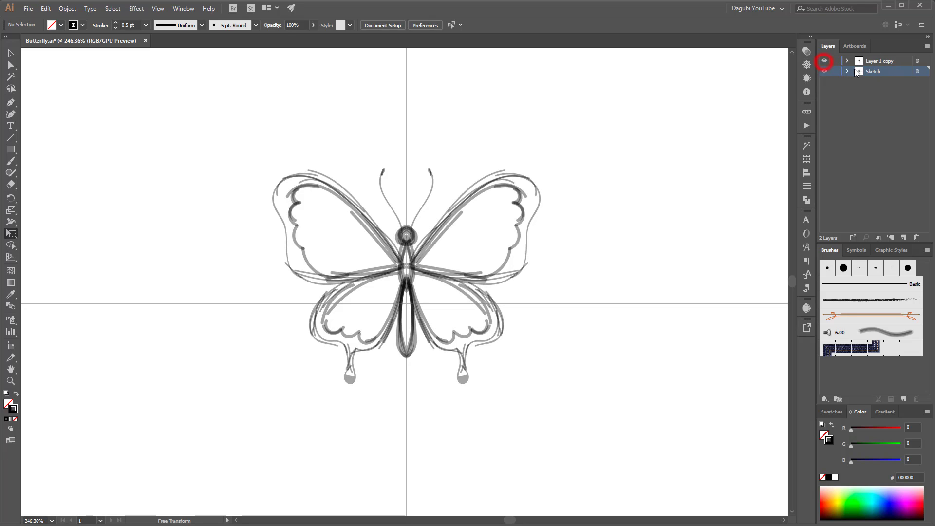
double_click(877, 62)
text(Butterfly)
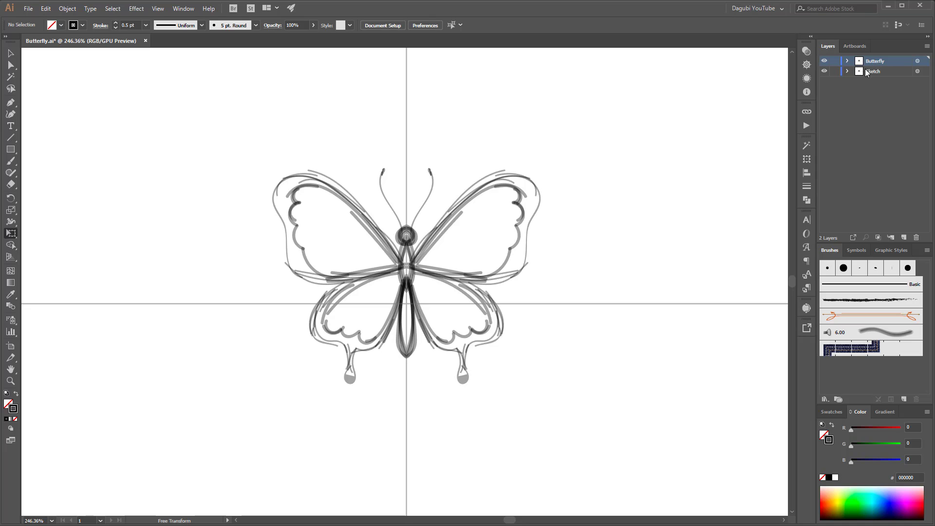
click(824, 60)
click(886, 72)
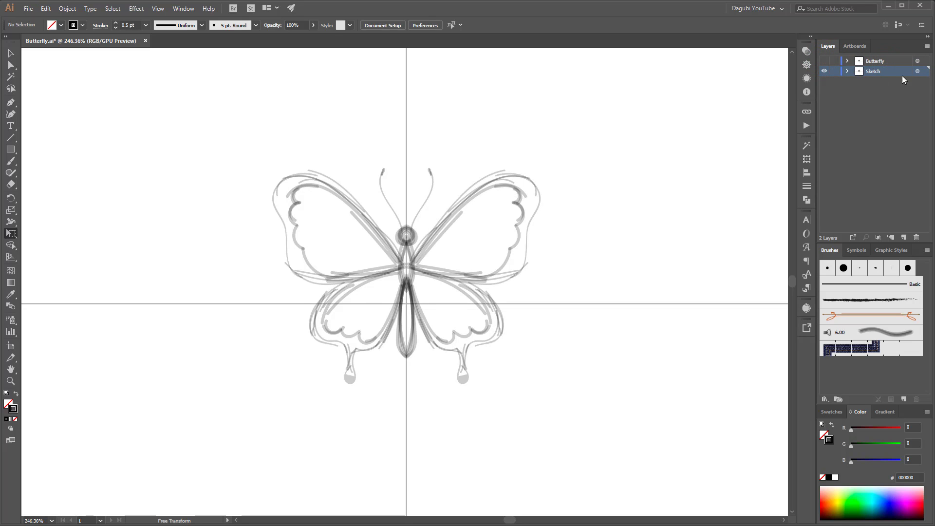
Step: Fade the Sketch layer's artwork to 24% opacity and lock the layer
click(918, 72)
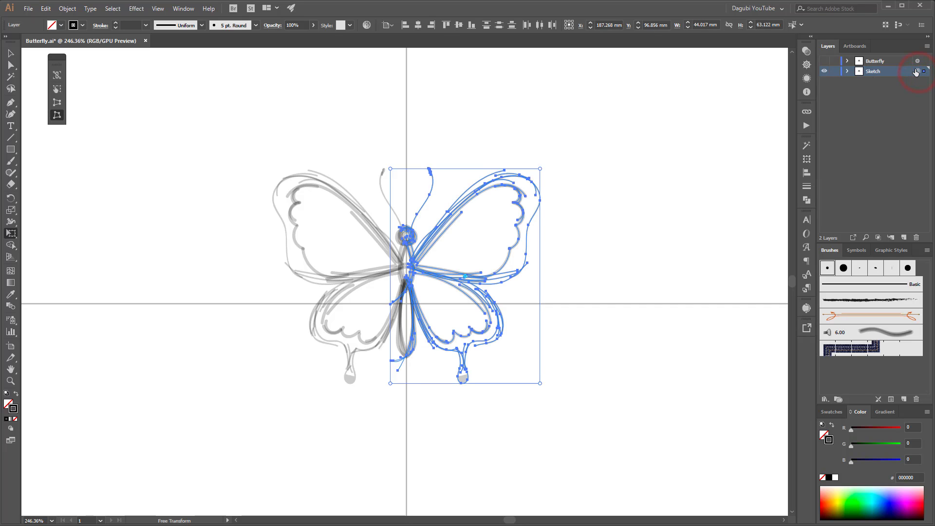
click(313, 25)
drag(312, 38, 288, 42)
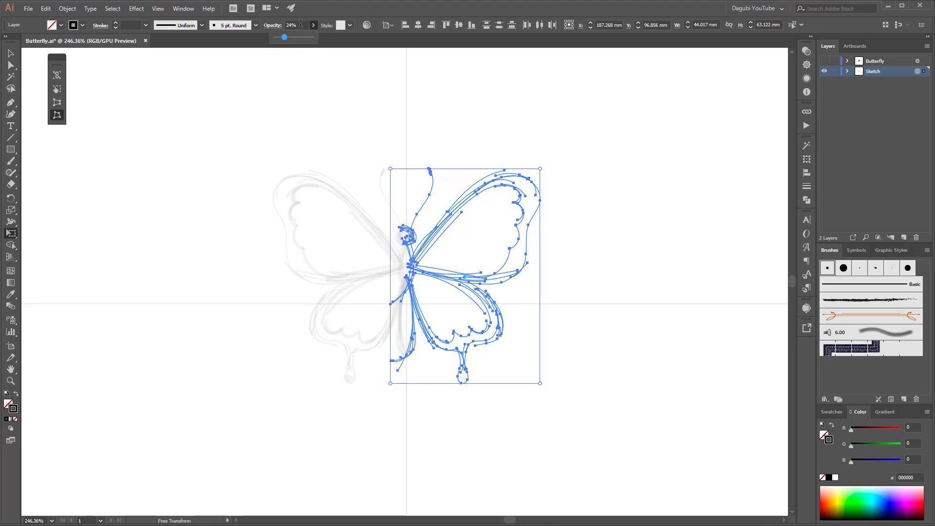
click(321, 11)
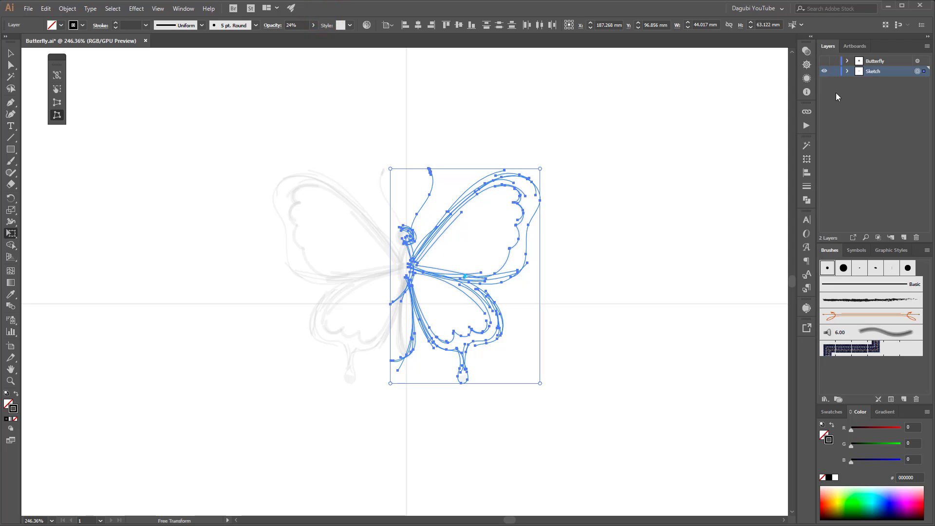
click(834, 71)
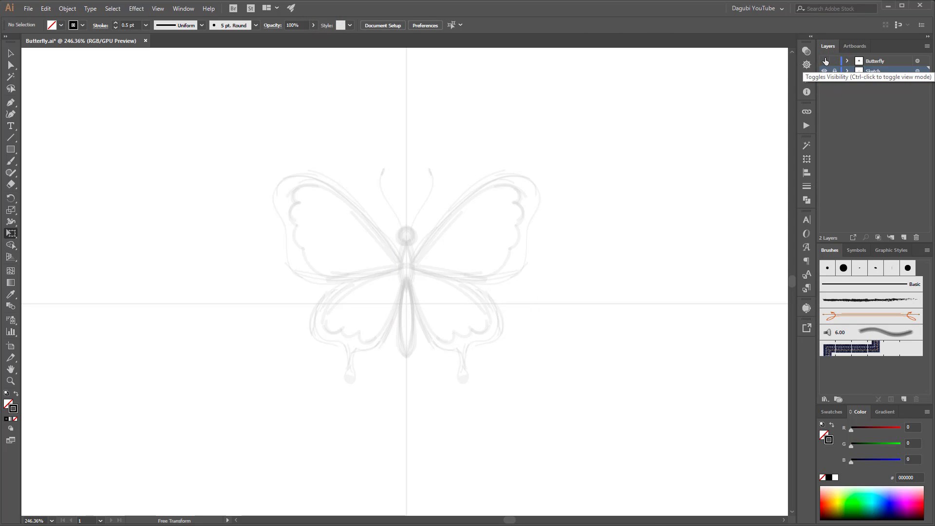
Step: Show the Butterfly layer and delete all of its duplicated artwork
click(824, 60)
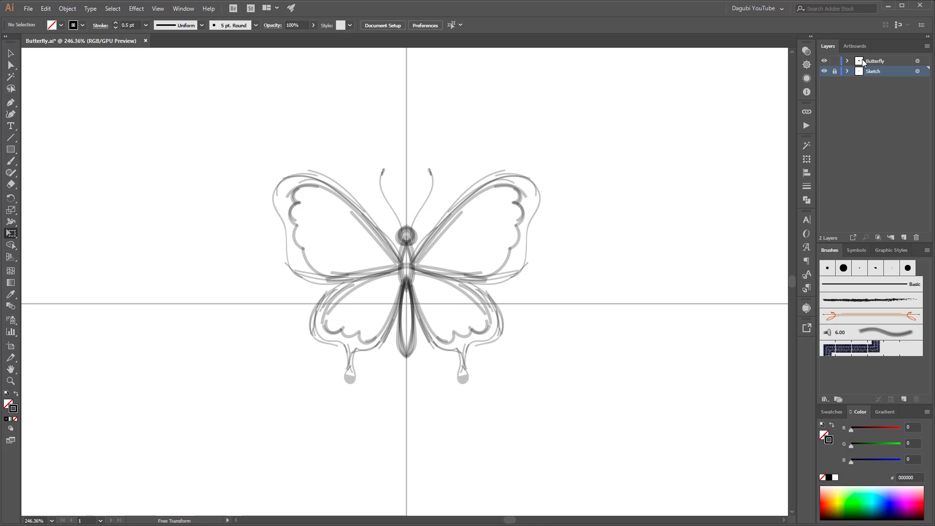
click(917, 61)
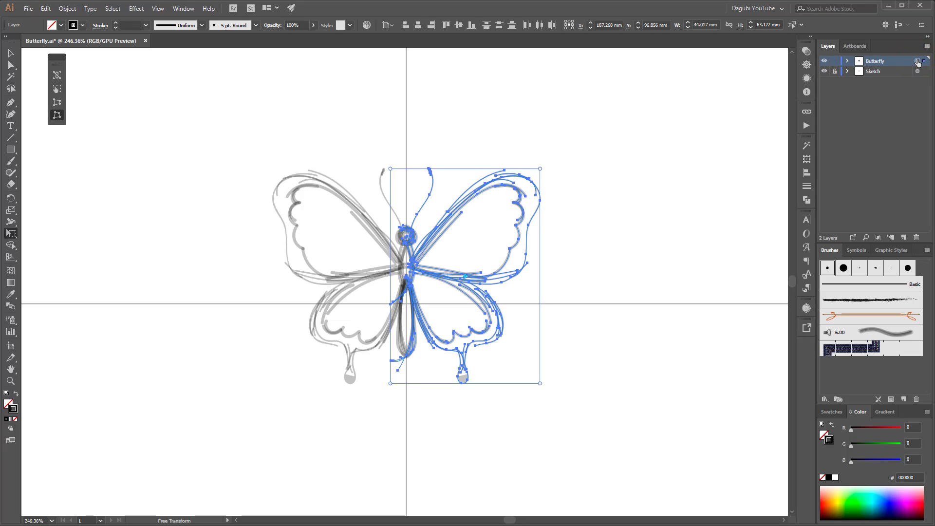
key(Delete)
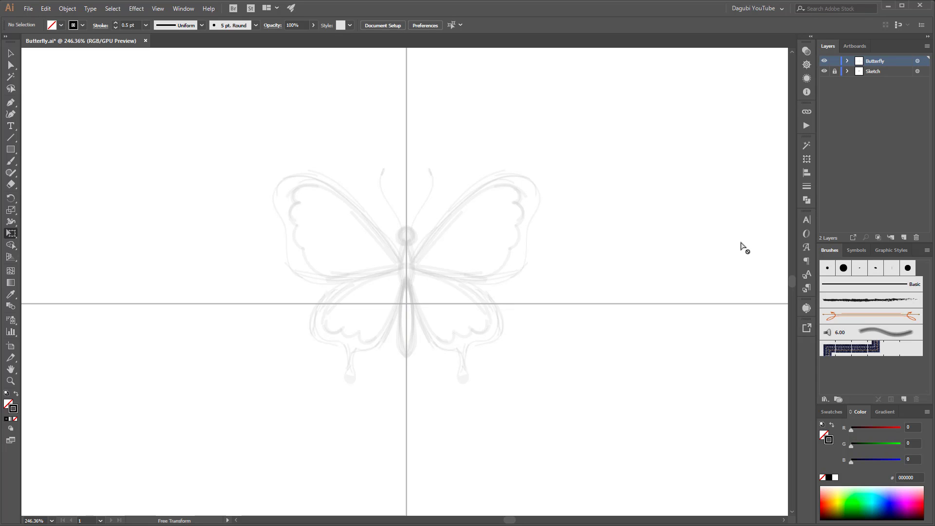
Step: Switch to the Blob Brush and set its size to 4 pt
click(11, 161)
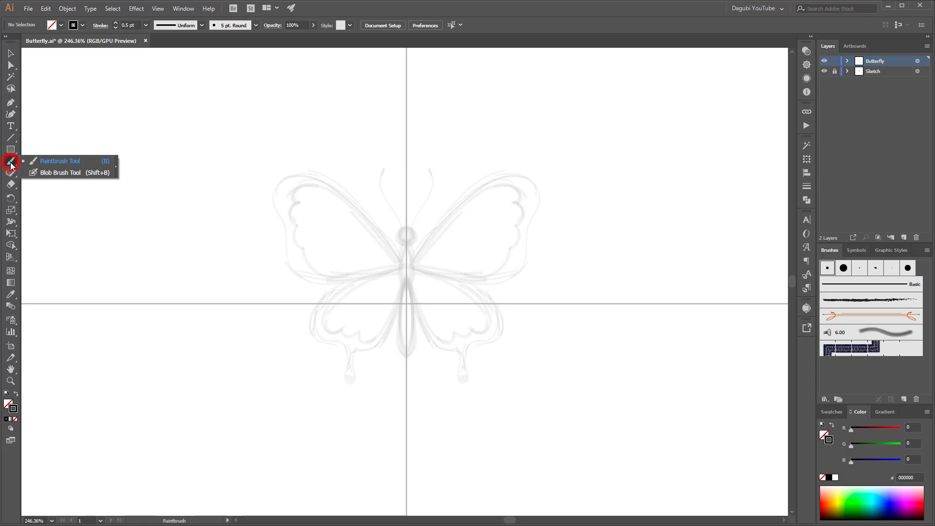
click(51, 173)
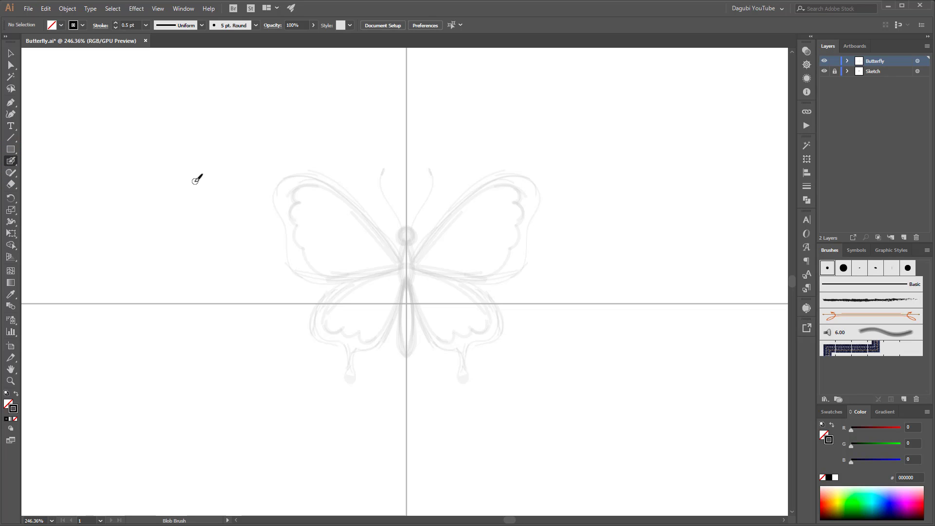
double_click(11, 161)
drag(514, 159, 513, 155)
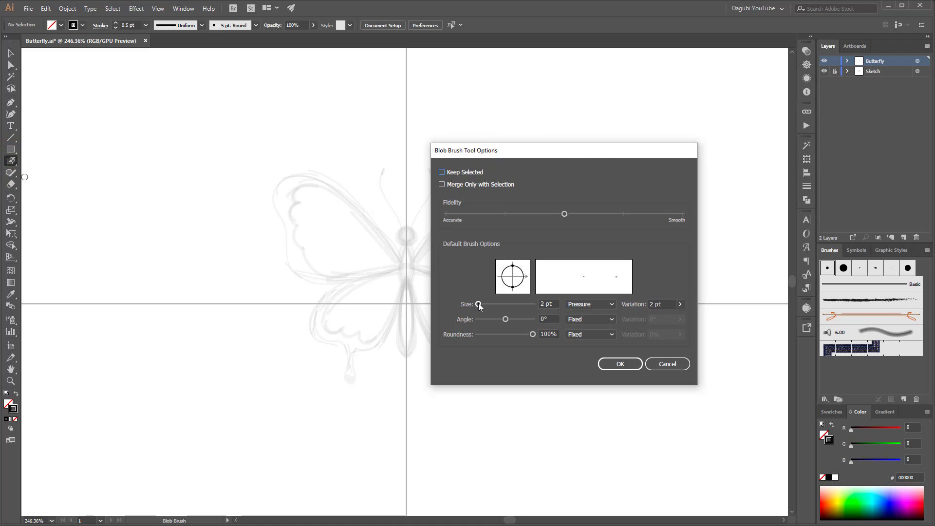
double_click(545, 303)
text(4)
click(629, 366)
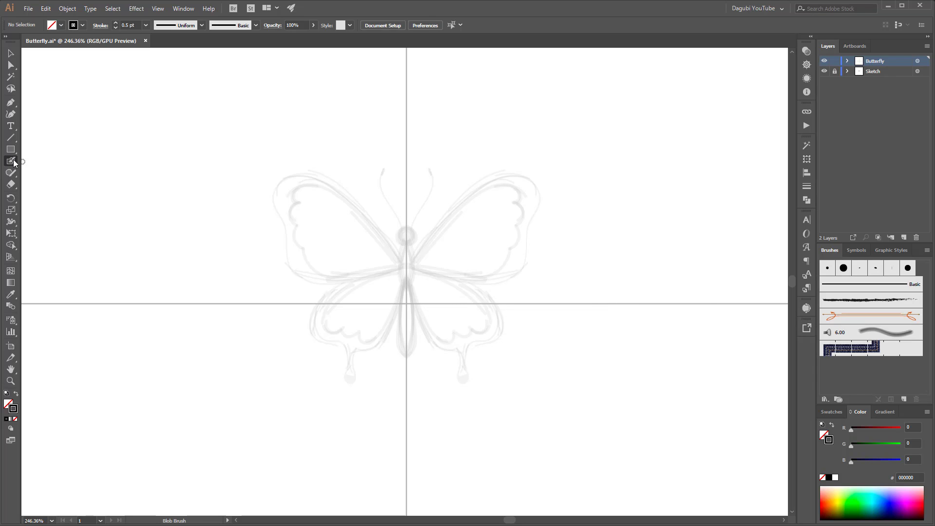
Step: Set the stroke to None and the fill to black
click(822, 477)
click(825, 438)
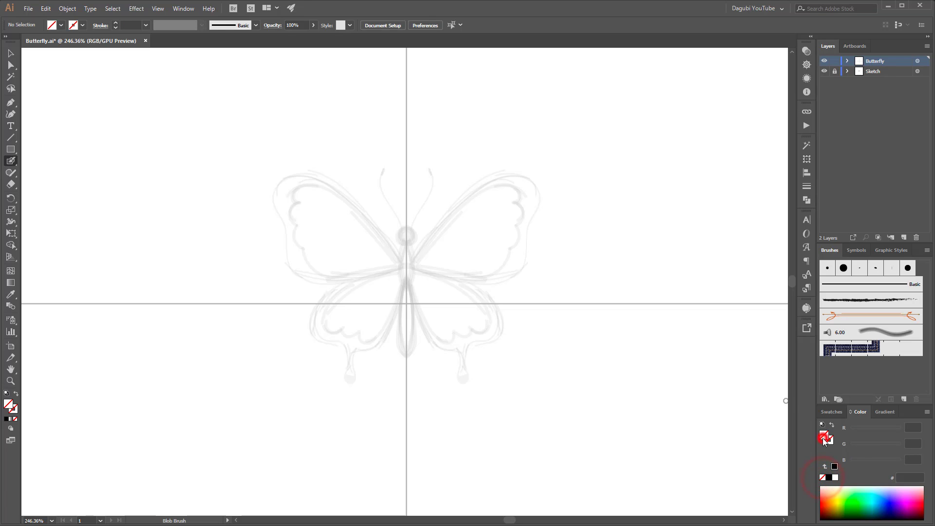
click(829, 477)
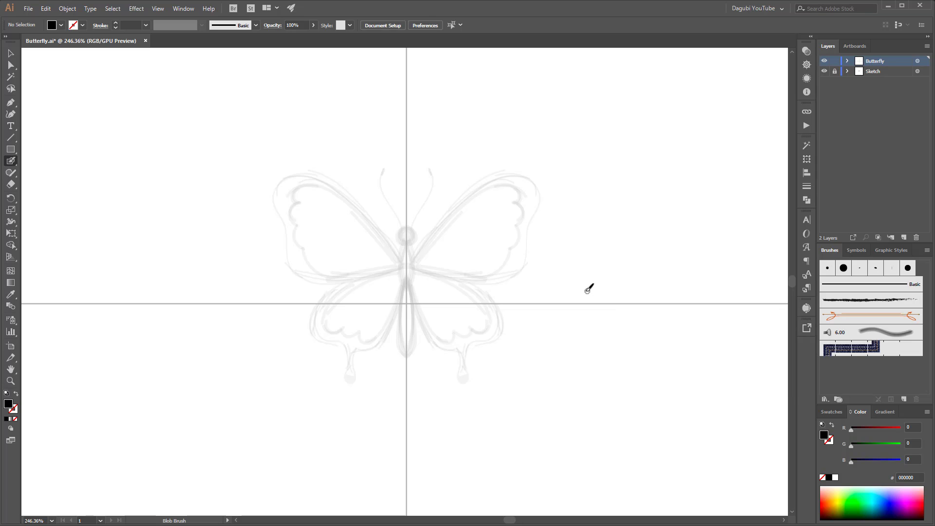
Step: Paint trial Blob Brush curves on the right upper wing, undoing the first attempt
drag(525, 266, 584, 167)
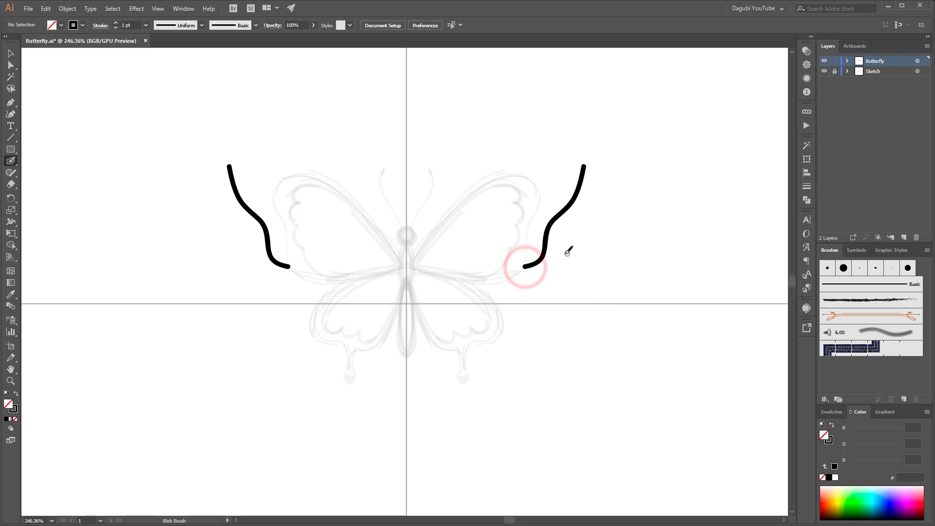
drag(541, 259, 570, 201)
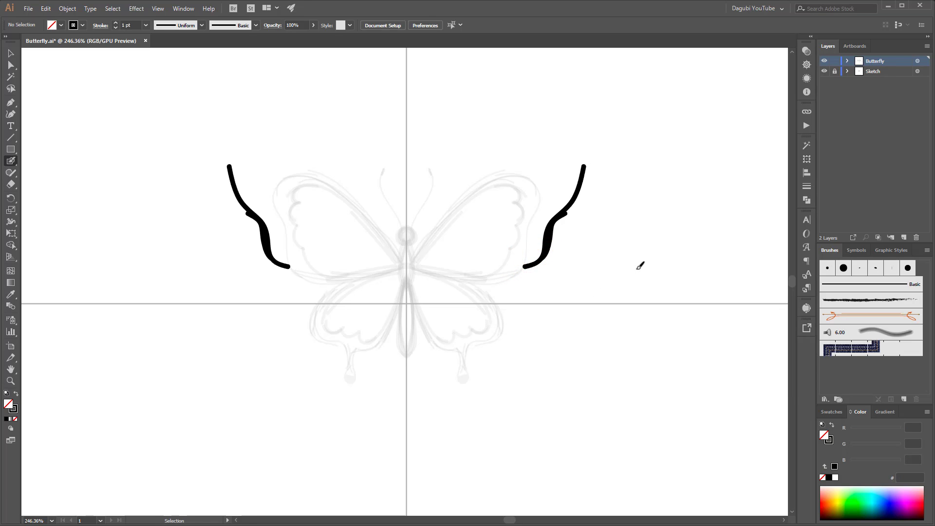
key(ctrl+z)
key(ctrl+z)
drag(428, 246, 492, 171)
mouse_move(439, 252)
mouse_down()
mouse_move(510, 188)
mouse_move(542, 192)
mouse_up()
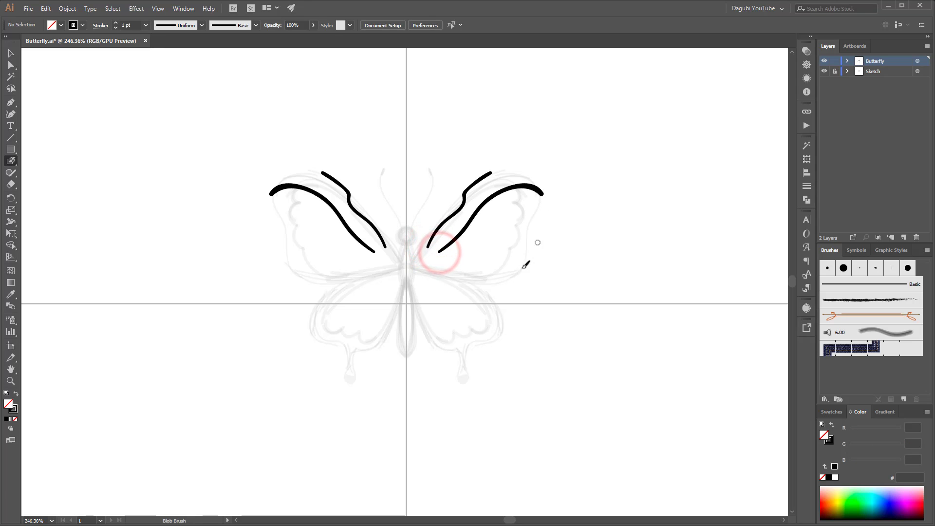
Step: Move the Blob Brush Fidelity slider toward Smooth
double_click(14, 162)
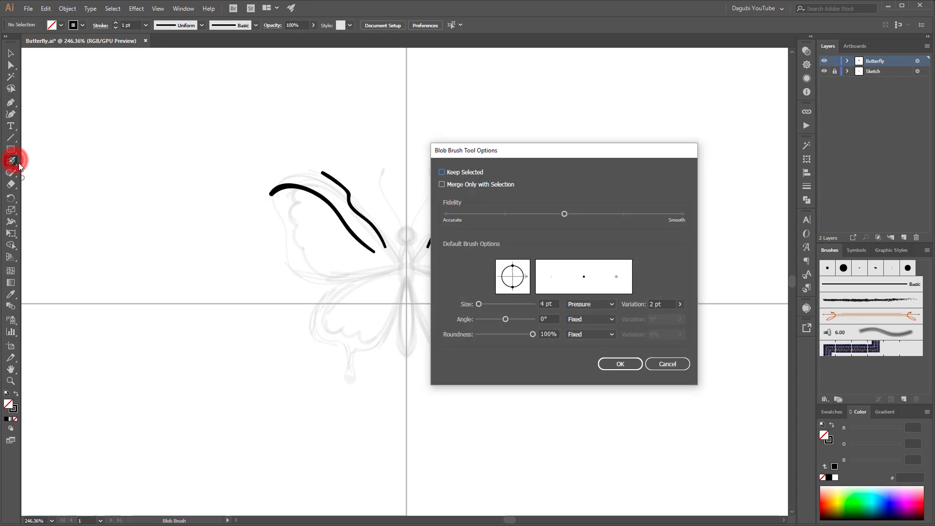
drag(509, 150, 514, 148)
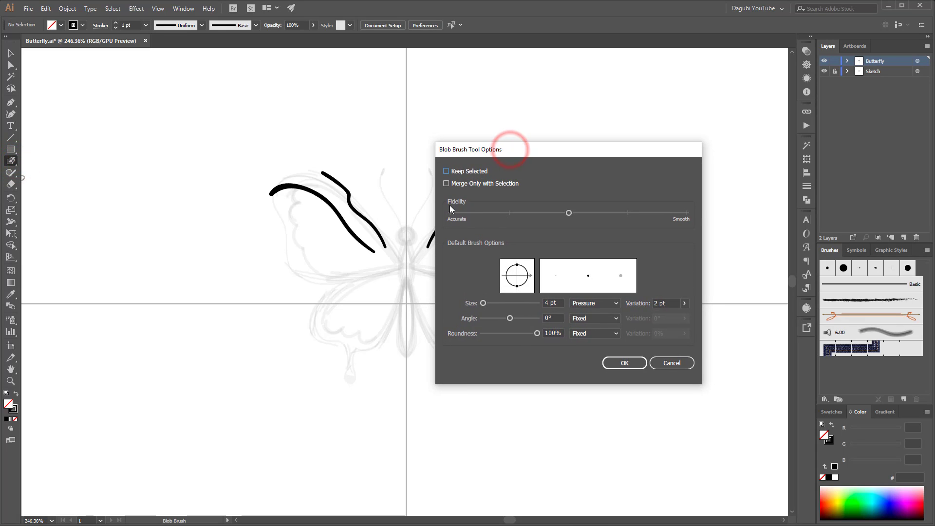
drag(568, 213, 586, 217)
drag(603, 154, 608, 125)
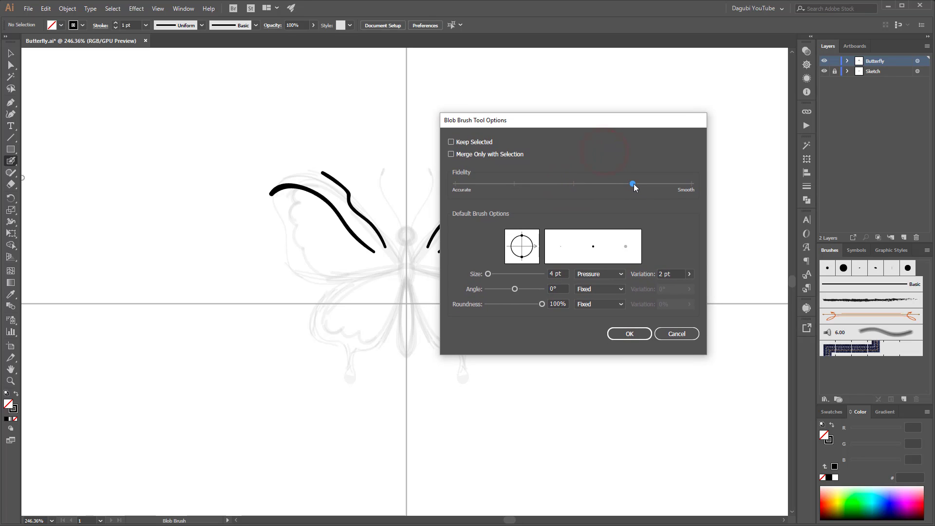
click(628, 334)
Step: Delete the trial strokes, test two more right-wing curves, and delete those too
drag(438, 159, 542, 281)
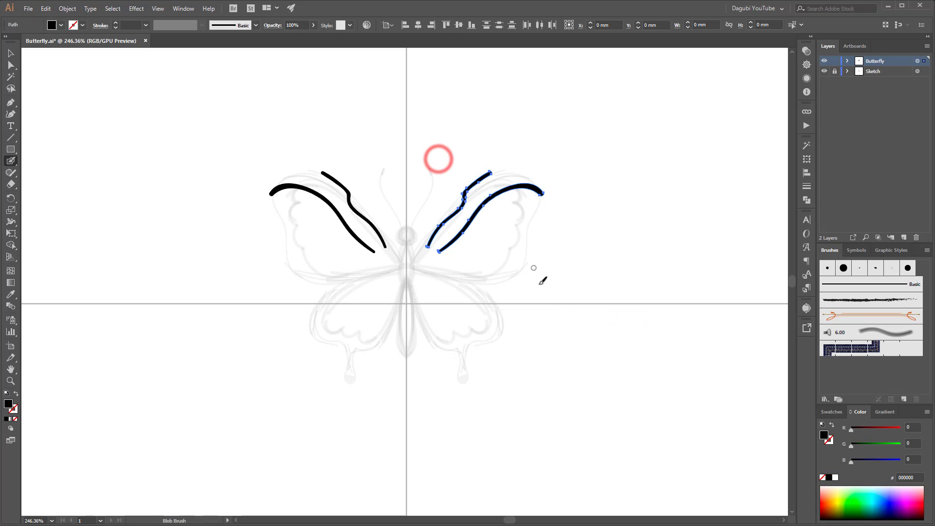
key(ctrl+a)
key(Delete)
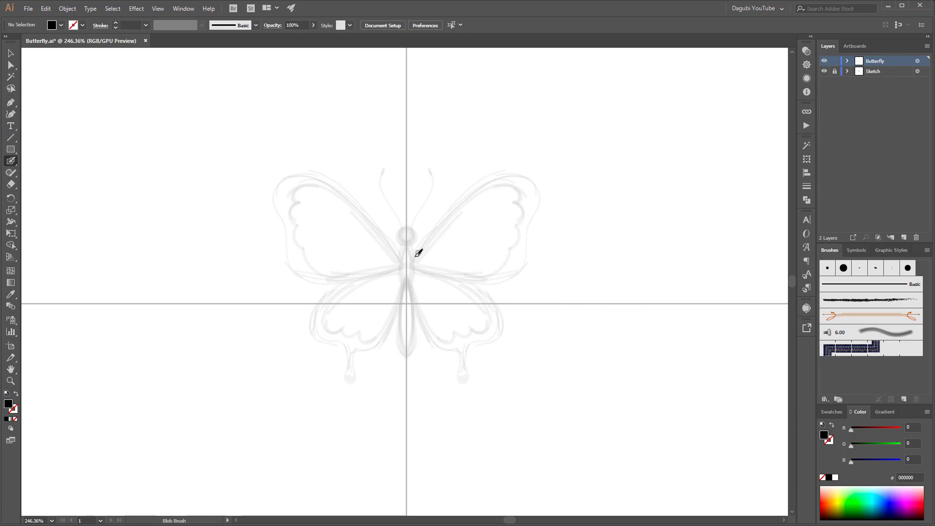
mouse_move(421, 254)
mouse_down()
mouse_move(463, 202)
mouse_move(511, 173)
mouse_move(528, 187)
mouse_up()
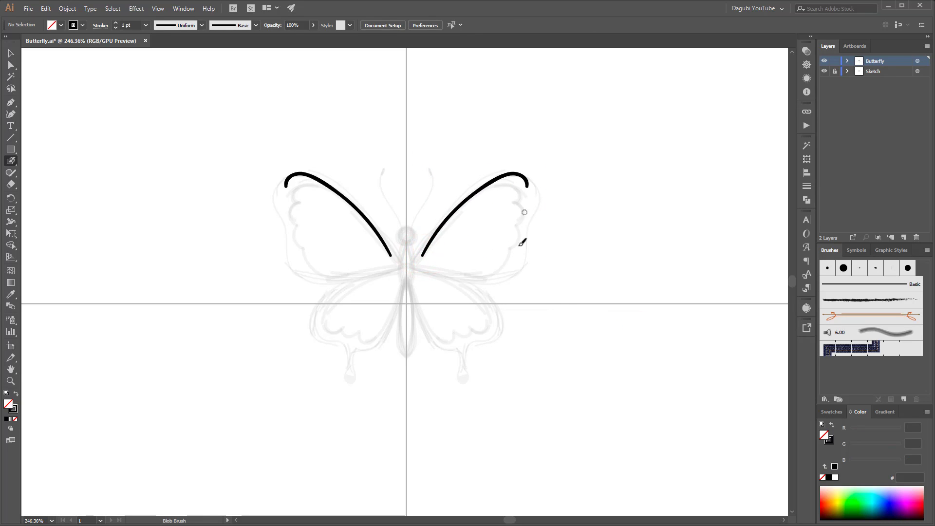
mouse_move(454, 242)
mouse_down()
mouse_move(525, 208)
mouse_move(509, 260)
mouse_up()
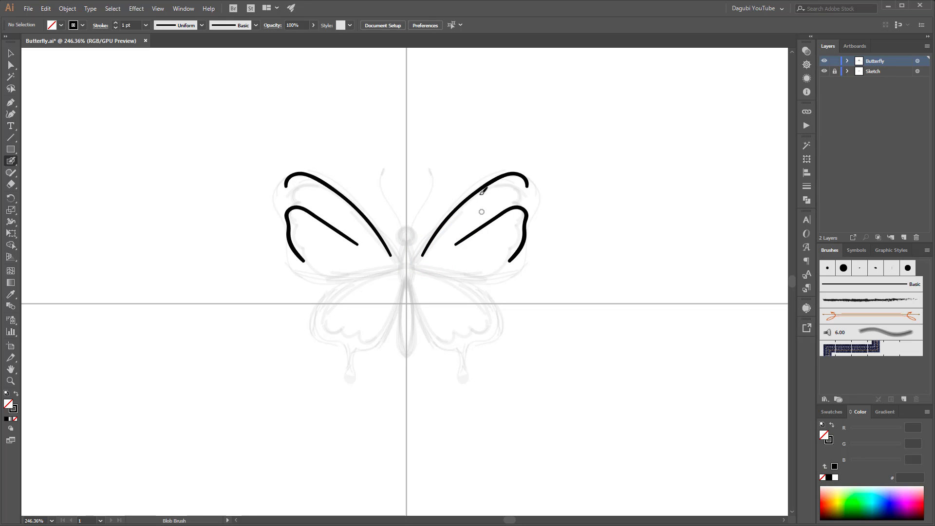
mouse_move(478, 159)
mouse_down()
mouse_move(542, 236)
mouse_move(592, 263)
mouse_up()
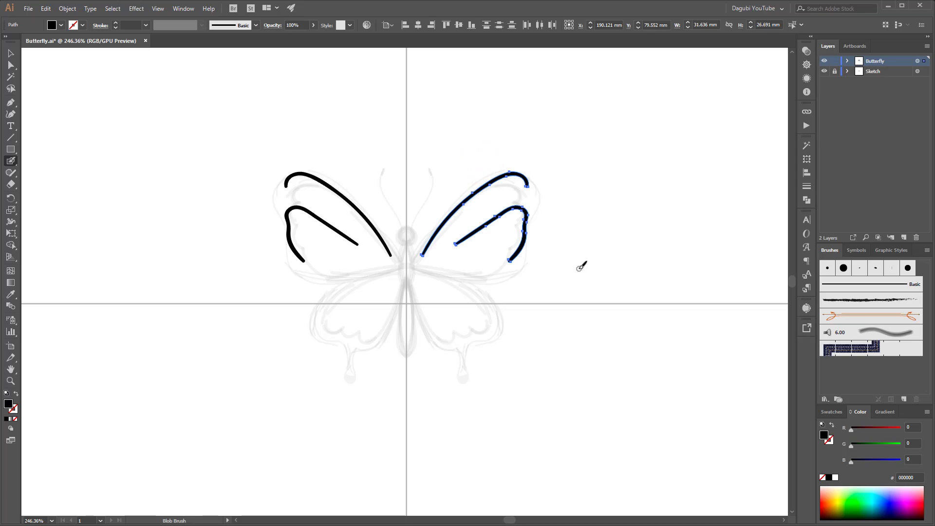
key(Delete)
key(ctrl+space)
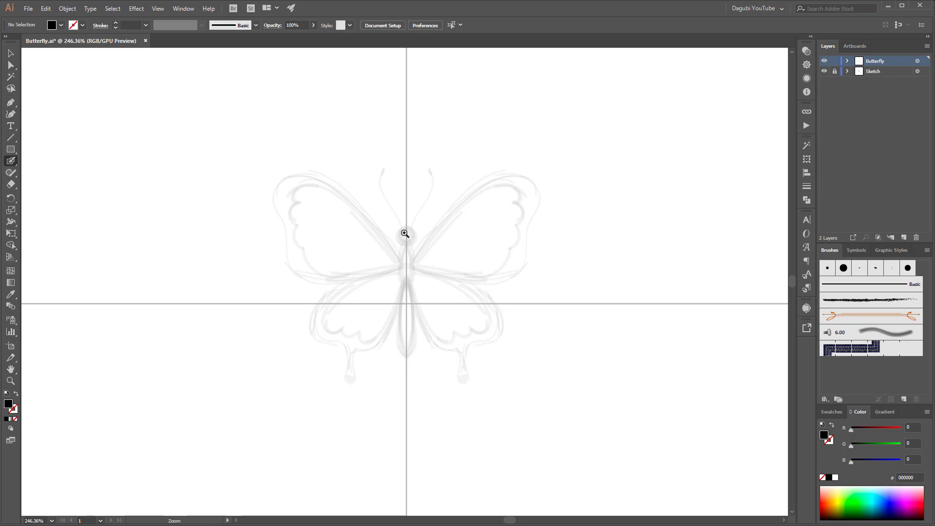
Step: Zoom in and trace thick mirrored outlines of the upper wing and tailed lower wing
mouse_move(405, 233)
mouse_down()
mouse_move(488, 270)
mouse_move(543, 193)
mouse_move(531, 221)
mouse_up()
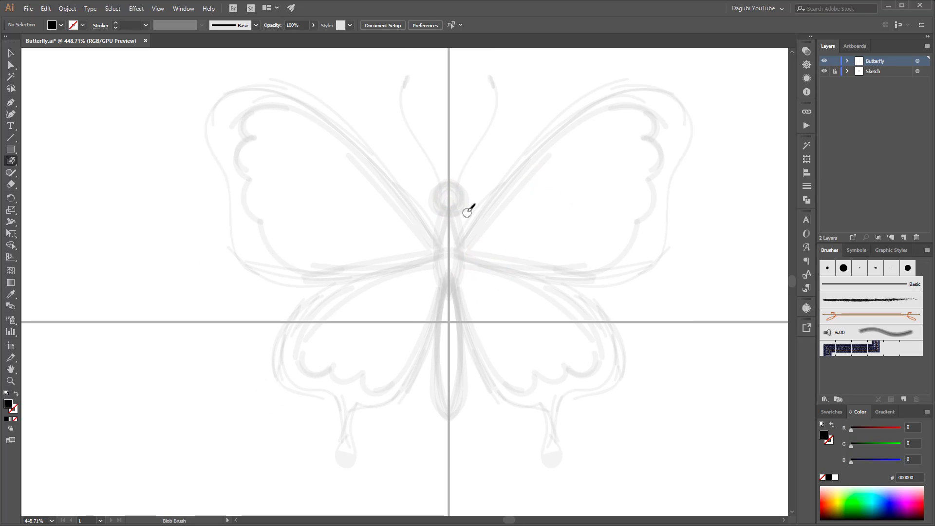
mouse_move(453, 247)
mouse_down()
mouse_move(571, 112)
mouse_move(625, 91)
mouse_move(684, 98)
mouse_up()
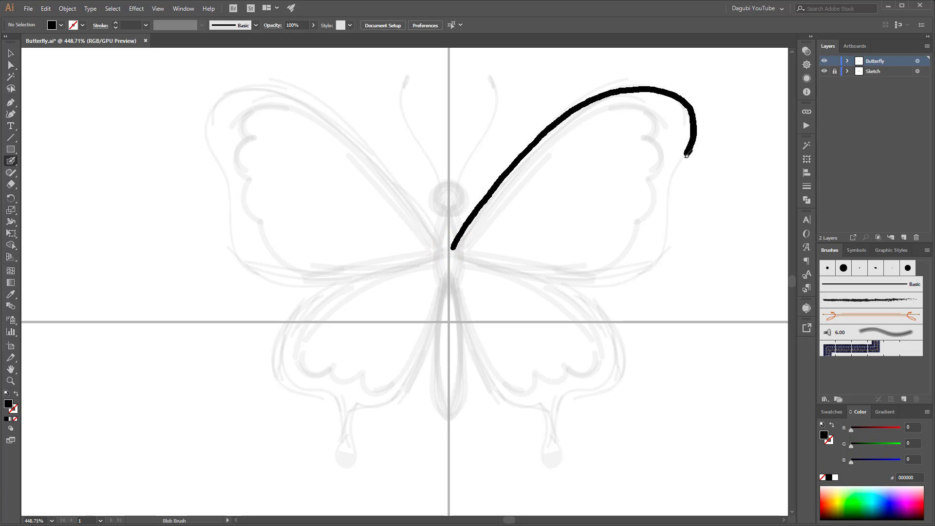
drag(673, 179, 668, 215)
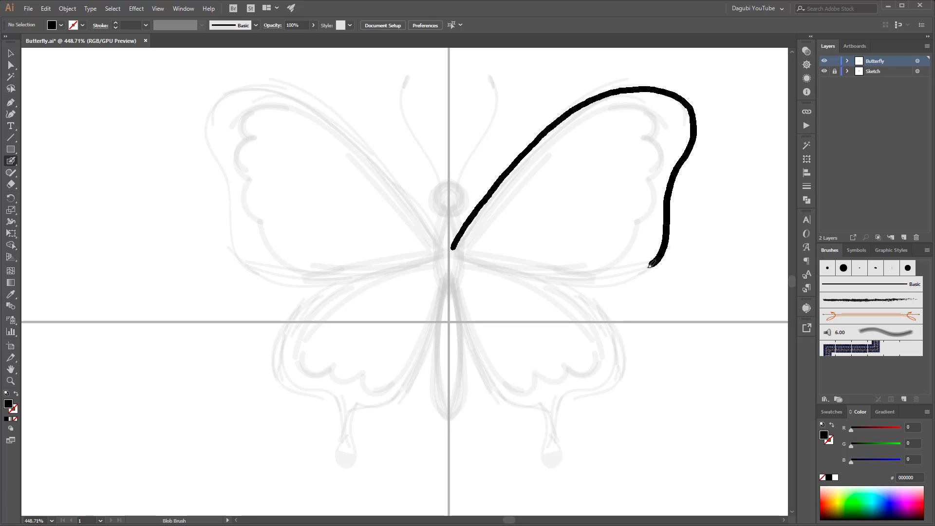
mouse_move(649, 264)
mouse_down()
mouse_move(579, 276)
mouse_move(459, 246)
mouse_up()
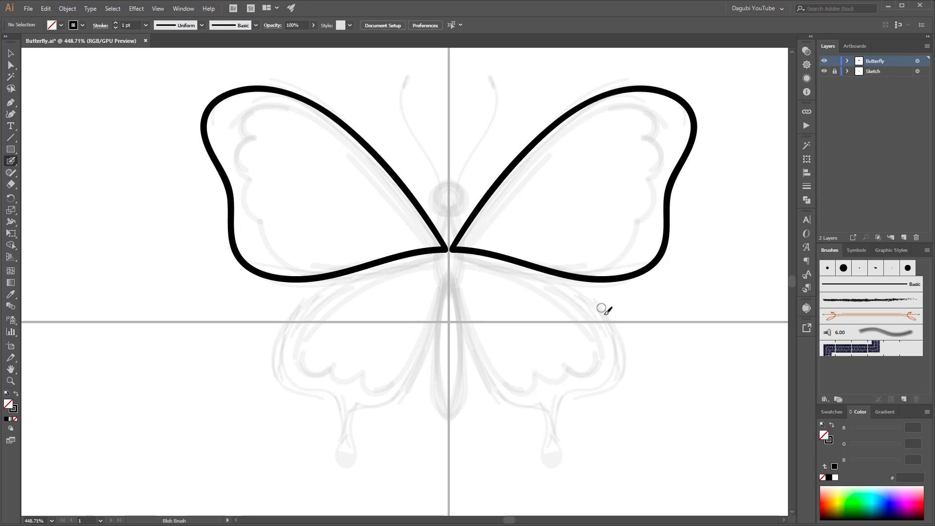
drag(450, 249, 556, 277)
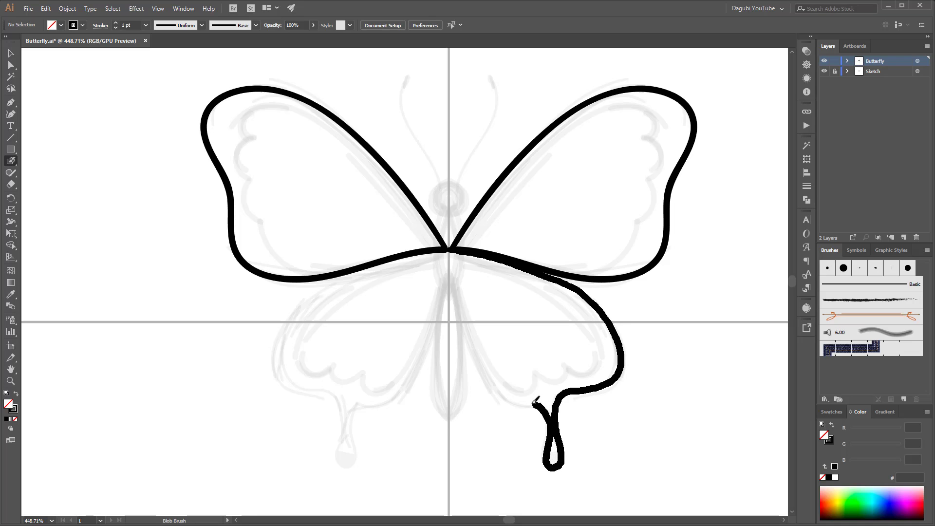
drag(479, 353, 466, 321)
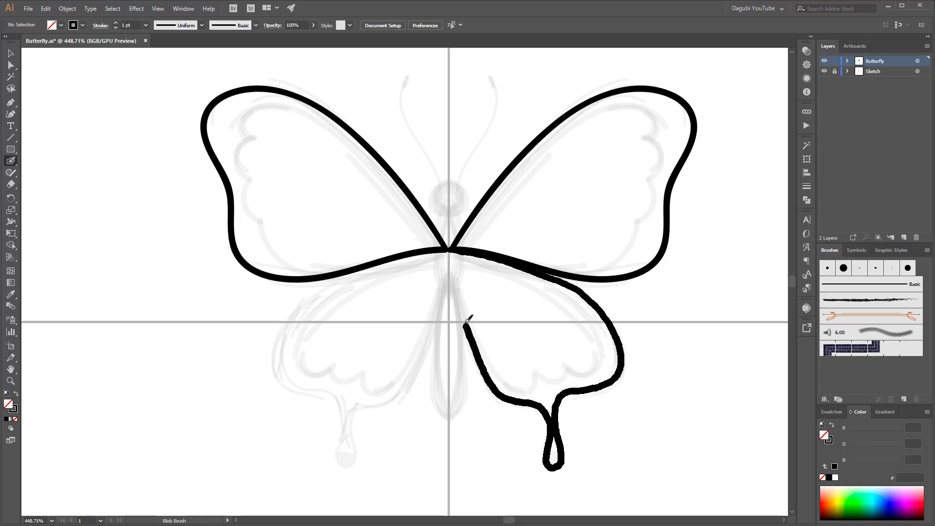
drag(459, 286, 454, 258)
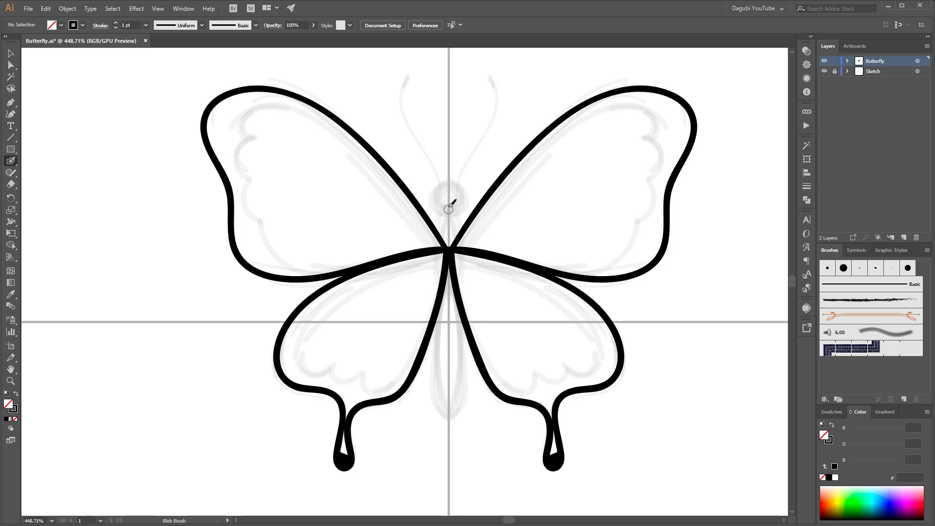
Step: Paint the solid round head and loop the body outline down the middle
mouse_move(445, 201)
mouse_down()
mouse_move(456, 212)
mouse_move(447, 207)
mouse_move(454, 258)
mouse_move(446, 205)
mouse_up()
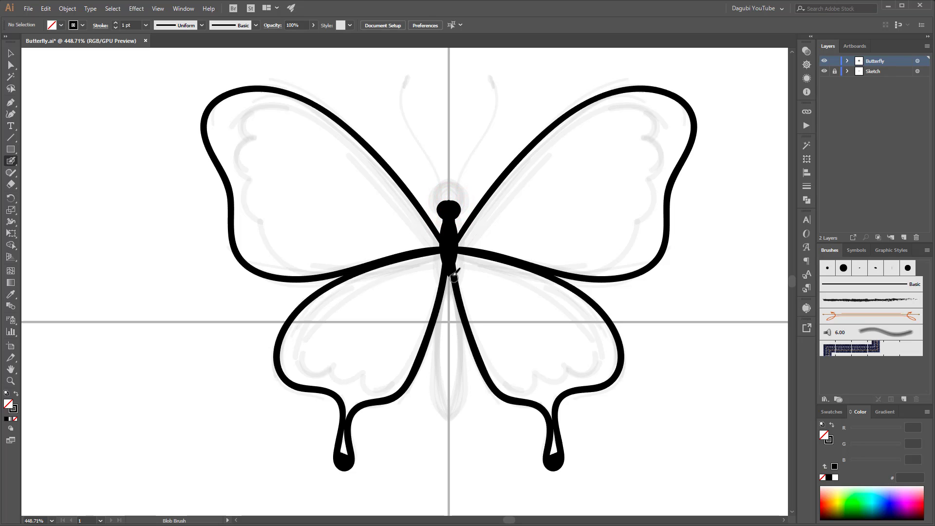
drag(449, 266, 460, 333)
drag(443, 368, 445, 364)
mouse_move(453, 312)
mouse_down()
mouse_move(458, 290)
mouse_move(451, 341)
mouse_move(448, 328)
mouse_up()
Step: Fill the body loop black and reduce the Blob Brush size to 2 pt
click(455, 332)
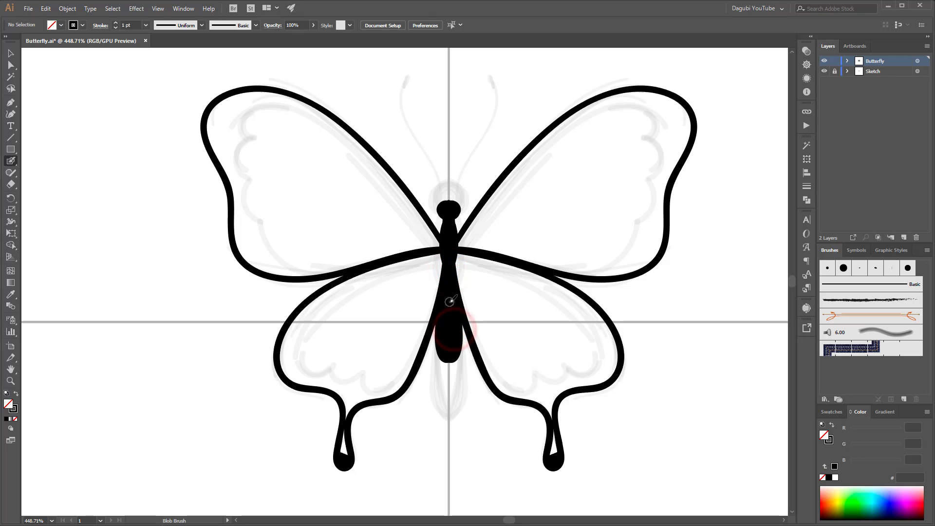
double_click(11, 161)
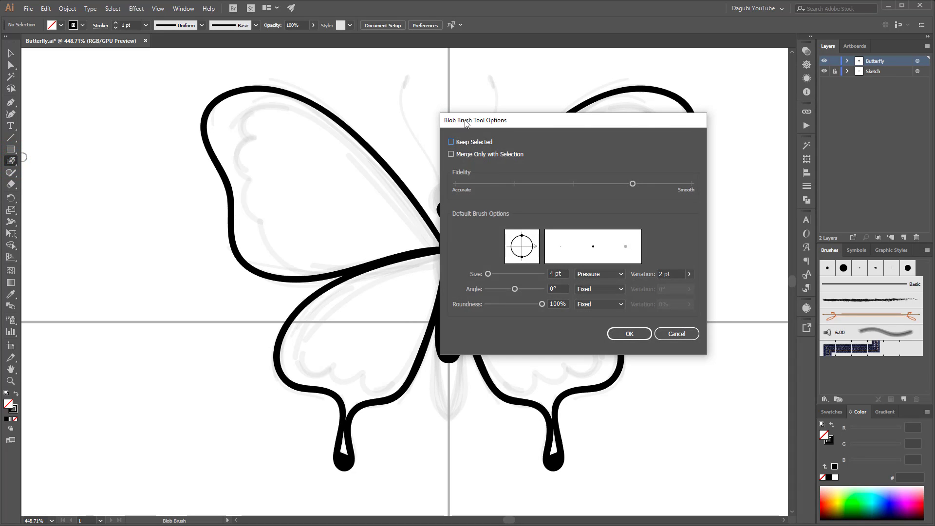
click(552, 273)
text(2)
click(623, 334)
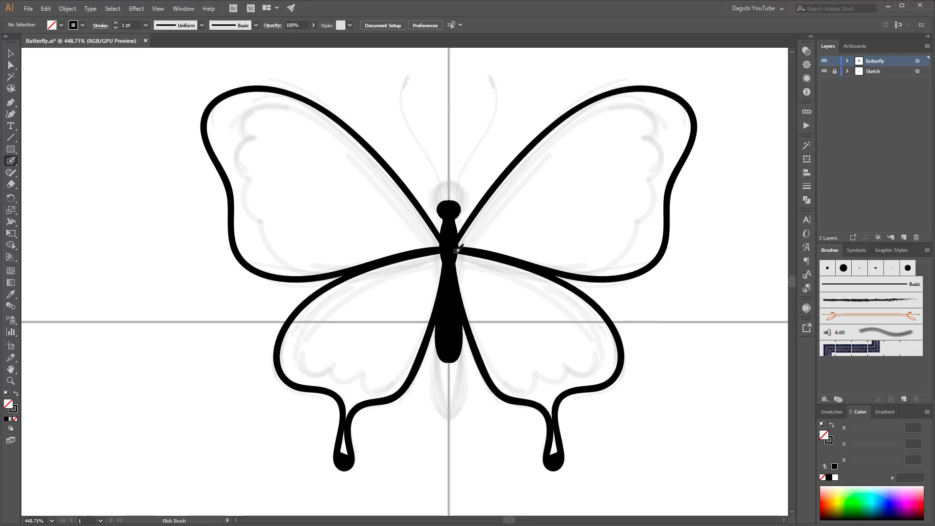
Step: Trace a thin scalloped inner outline inside the upper wing
drag(457, 249, 508, 187)
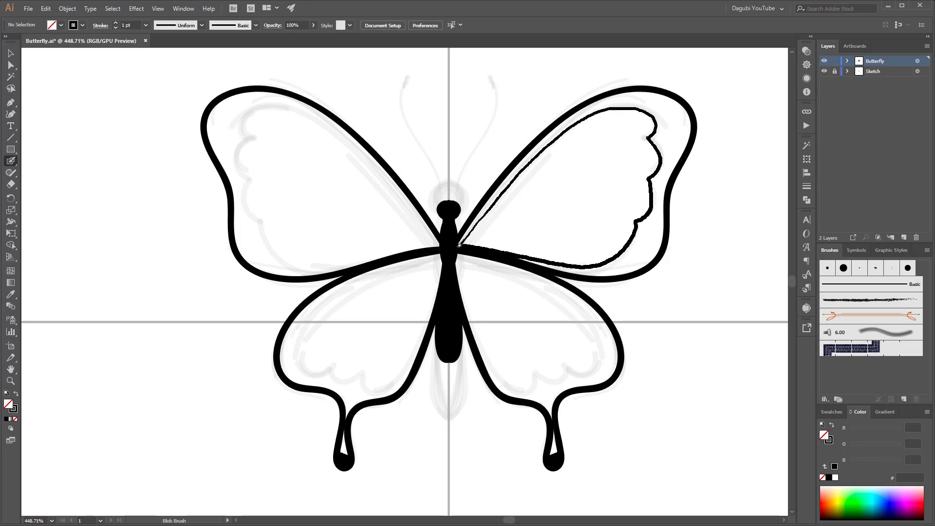
drag(458, 245, 459, 245)
scroll(466, 206, up, 1)
Step: Trace a thin scalloped inner outline inside the lower wing back to the body
mouse_move(466, 206)
mouse_down()
mouse_move(587, 248)
mouse_move(644, 294)
mouse_move(656, 321)
mouse_up()
drag(649, 357, 628, 362)
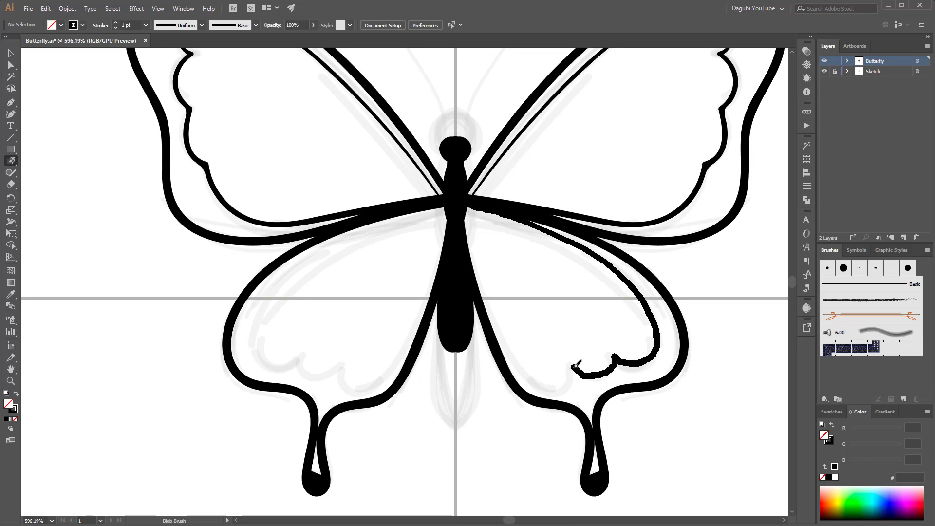
drag(539, 383, 495, 325)
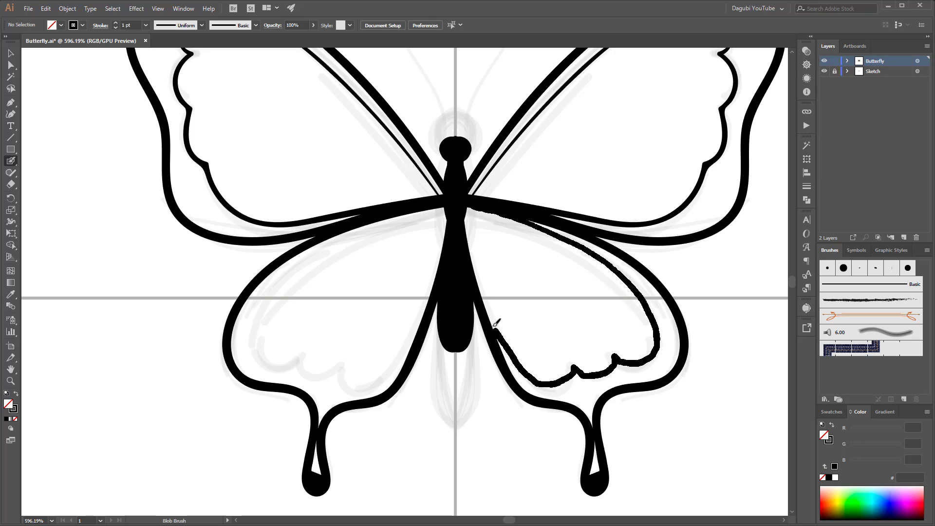
drag(472, 273, 460, 248)
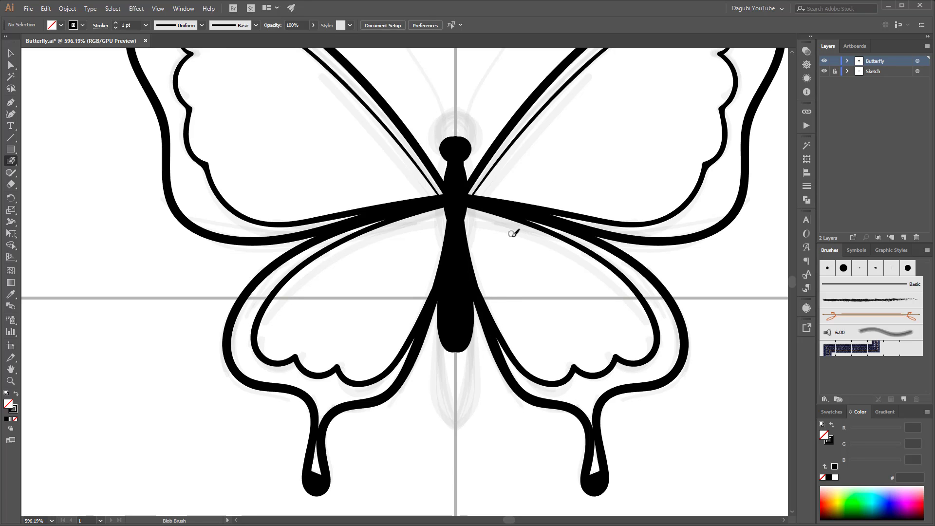
mouse_move(576, 180)
mouse_down()
mouse_move(560, 271)
mouse_move(568, 259)
mouse_up()
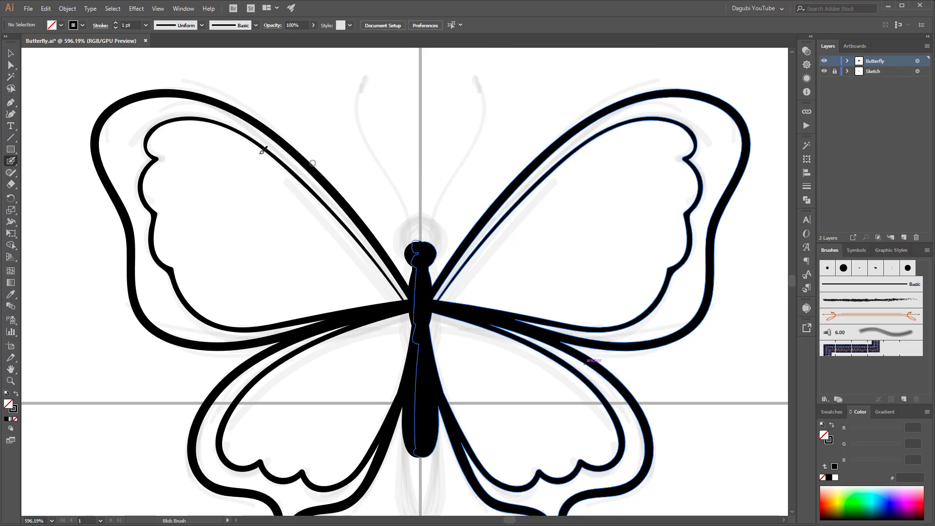
Step: Cut away the right forewing's inner outline path using the Group Selection tool
click(11, 65)
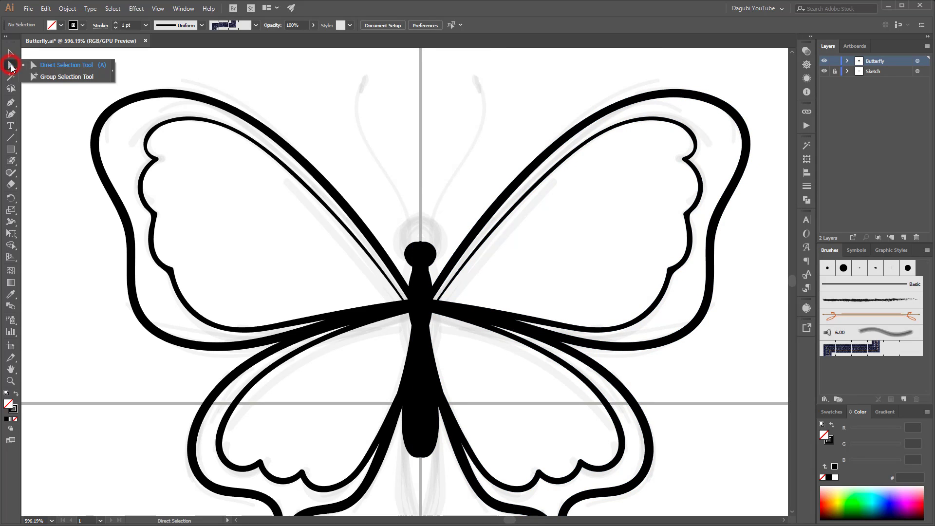
click(46, 78)
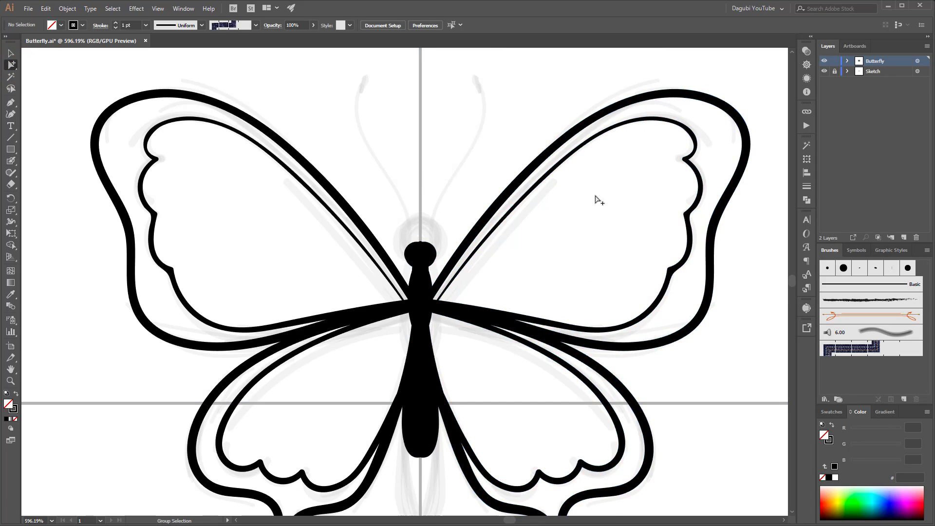
click(643, 309)
click(588, 242)
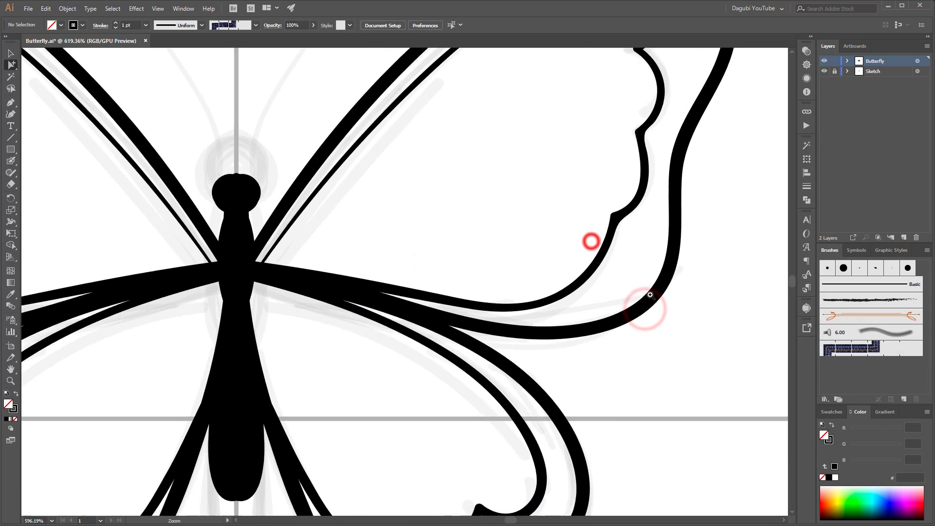
click(718, 229)
click(670, 239)
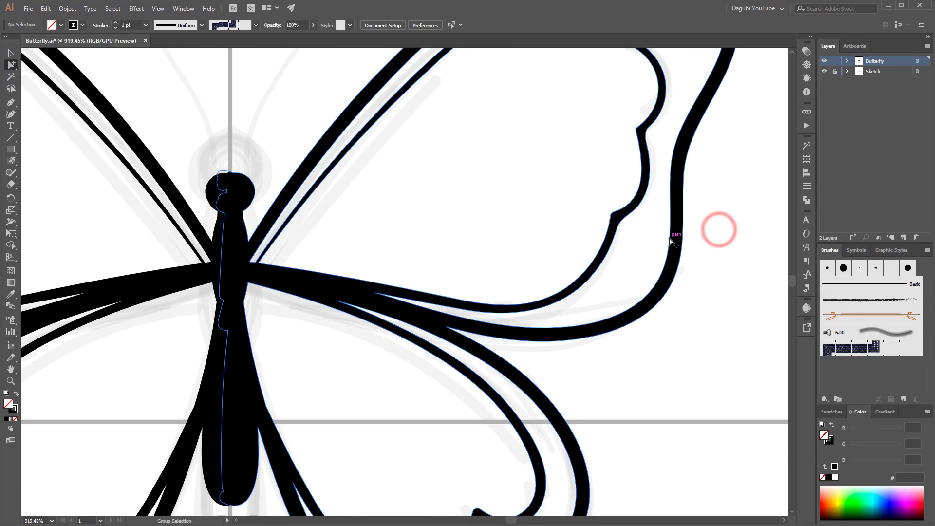
key(space)
drag(575, 162, 591, 272)
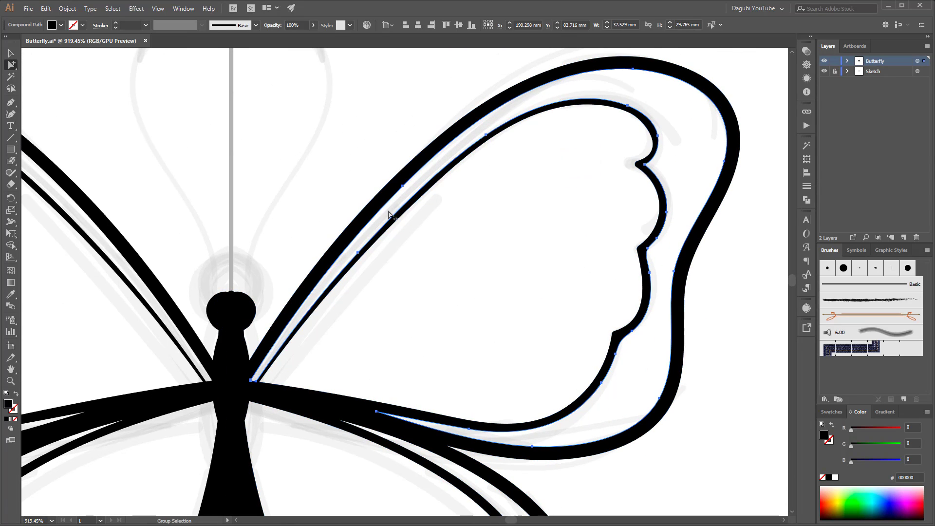
click(46, 9)
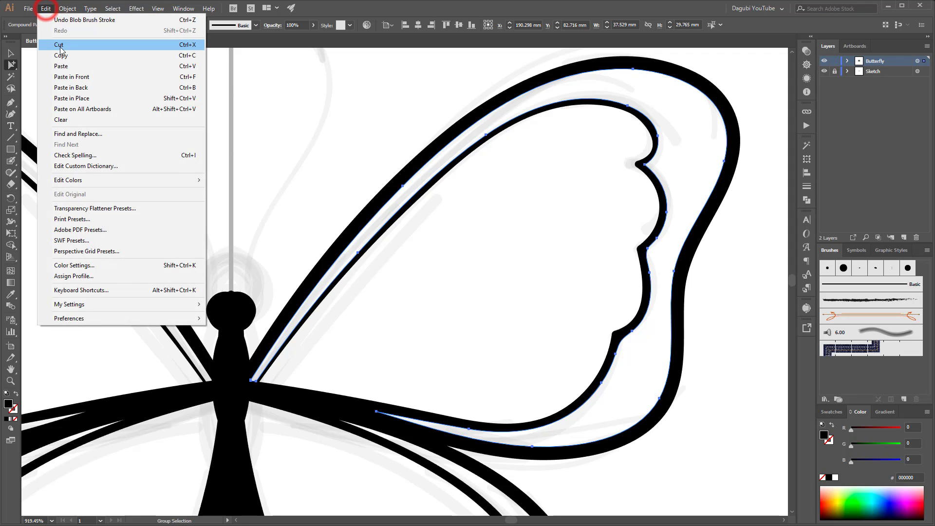
click(58, 45)
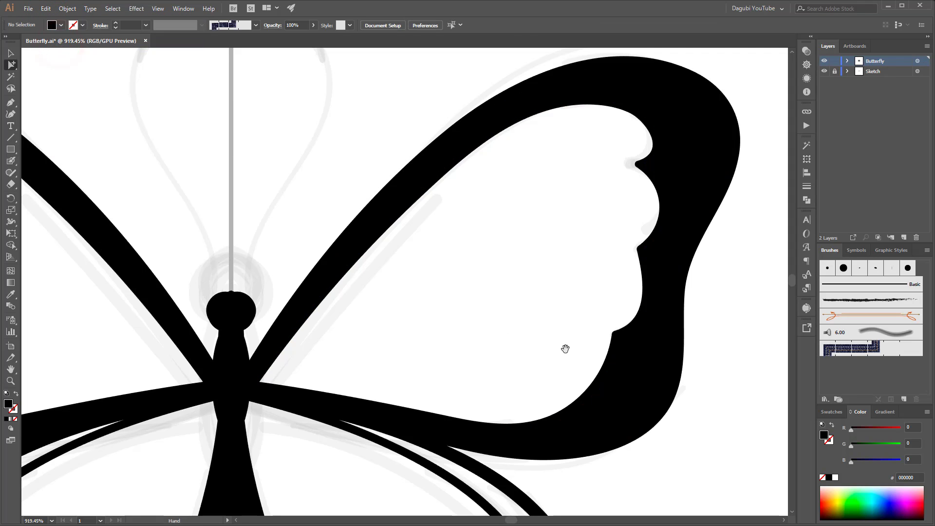
Step: Cut away the right hind wing's inner outline path as well
drag(568, 350, 584, 156)
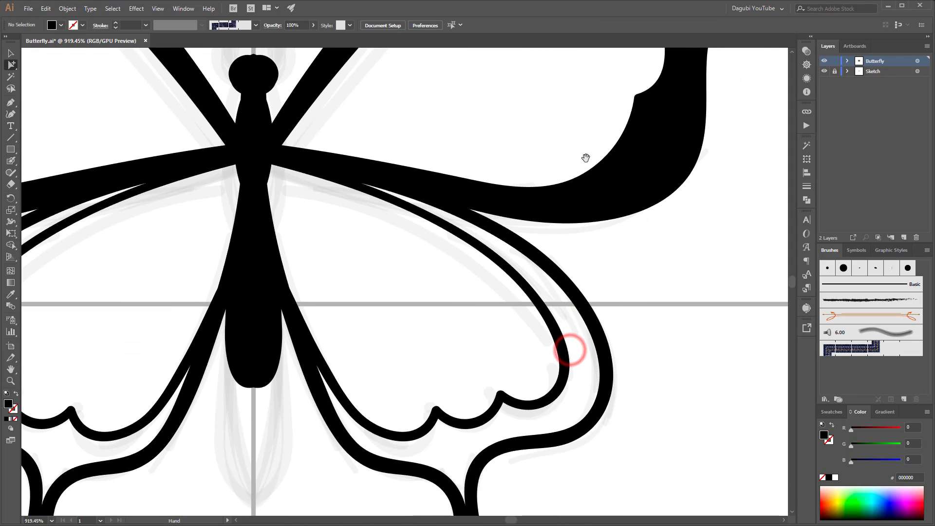
click(599, 384)
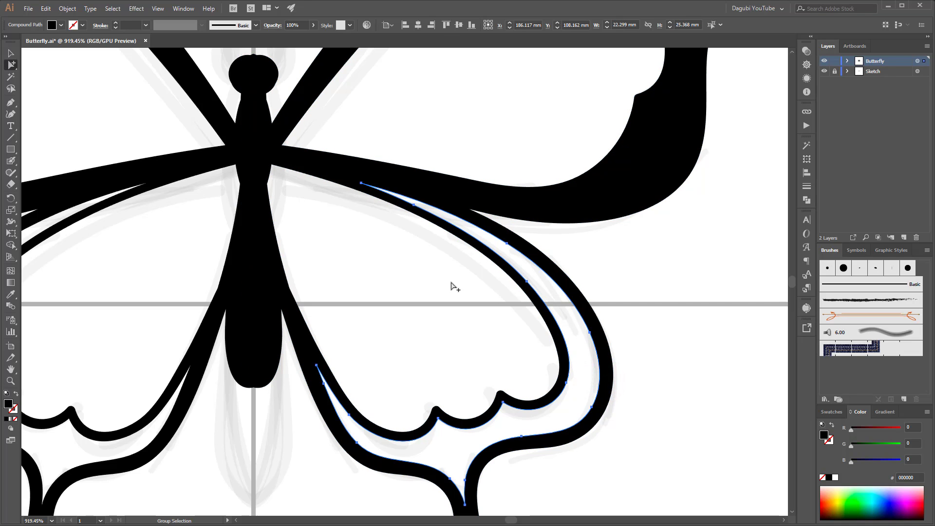
click(46, 8)
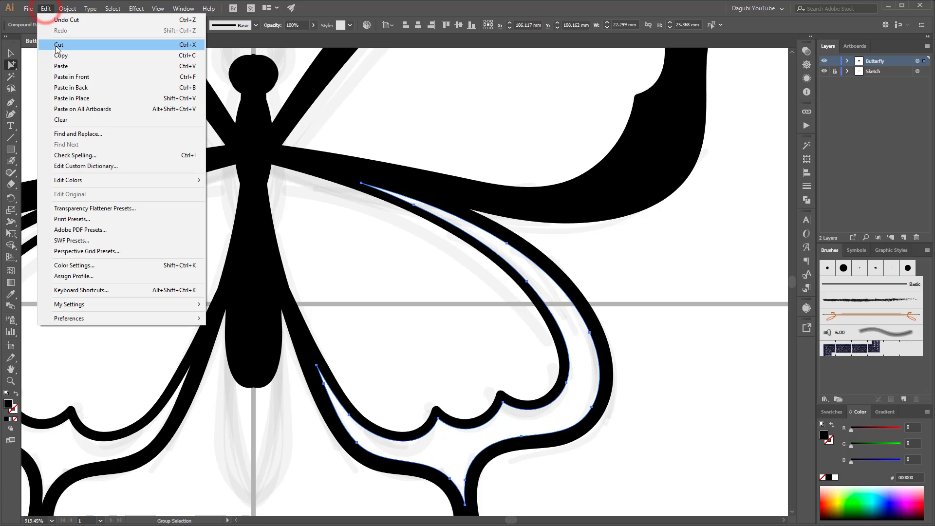
click(57, 44)
drag(612, 281, 531, 219)
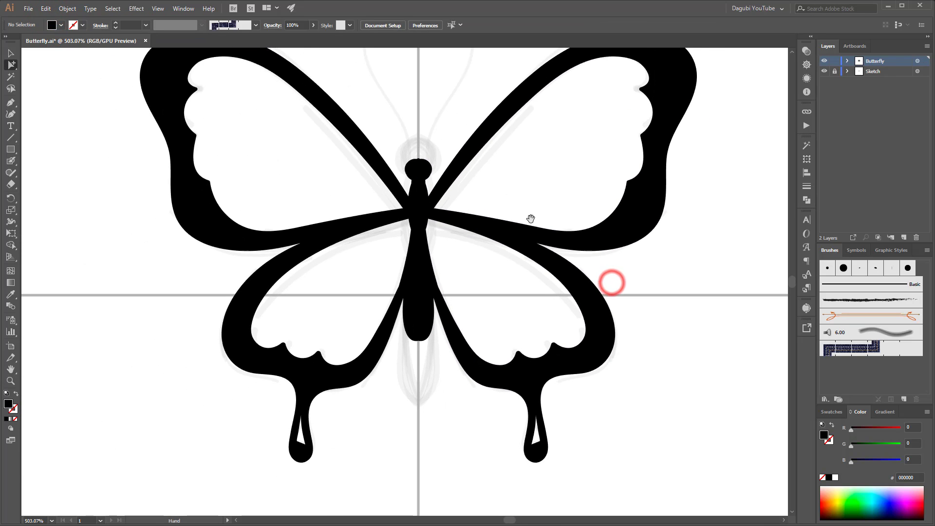
Step: Paint over the notch at the top of the head with the Blob Brush
drag(493, 154, 511, 250)
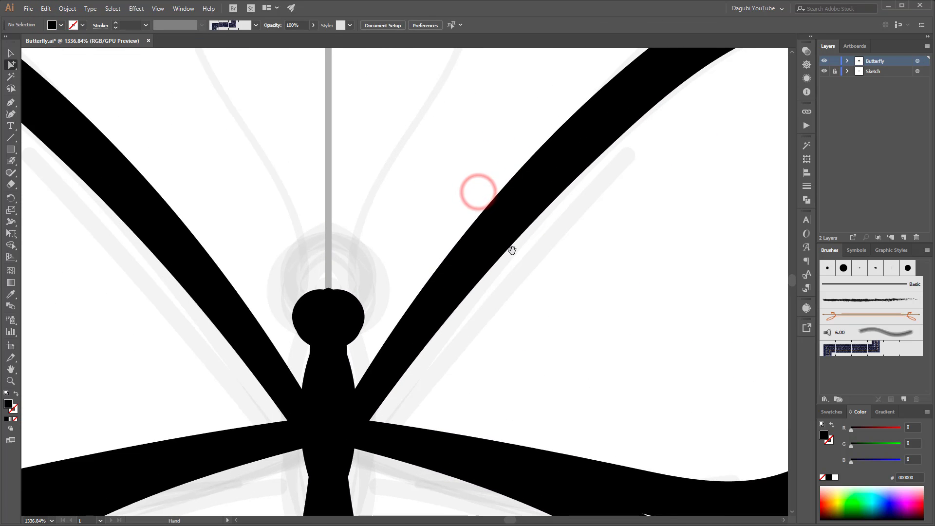
drag(407, 229, 487, 195)
drag(411, 183, 492, 229)
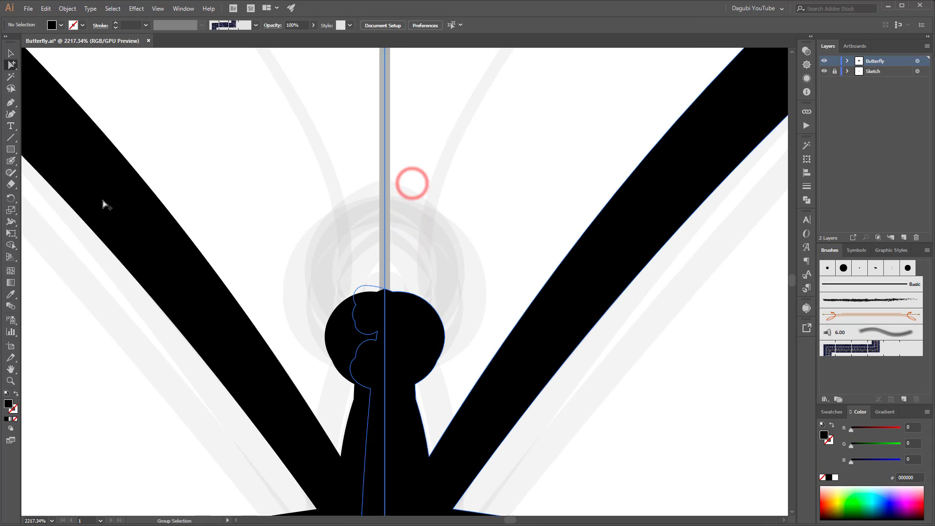
click(12, 162)
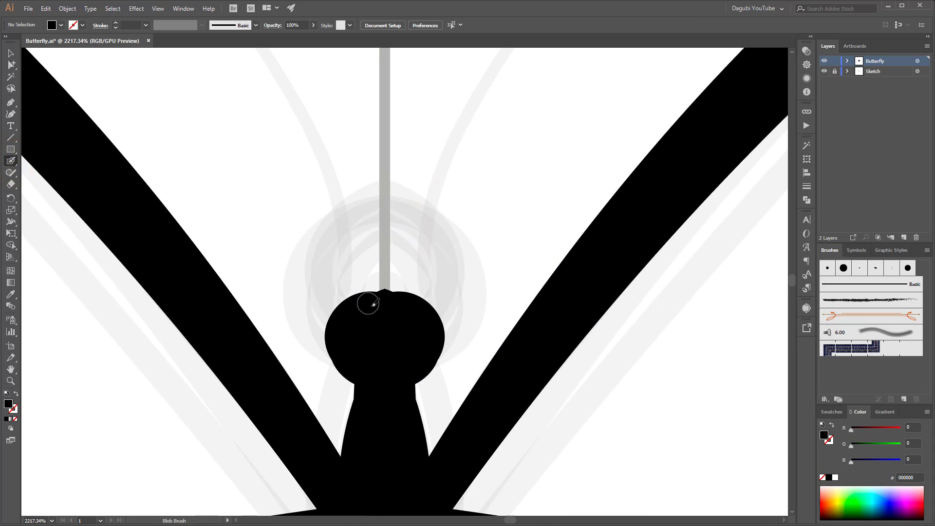
drag(371, 312, 382, 289)
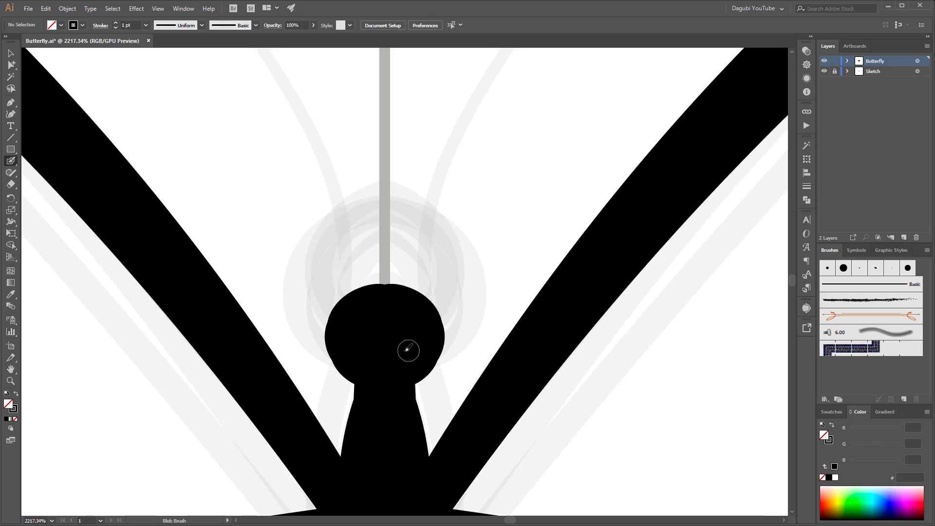
Step: Paint the white triangles inside both tail drops solid black
scroll(480, 359, down, 5)
drag(545, 355, 586, 355)
scroll(586, 356, down, 4)
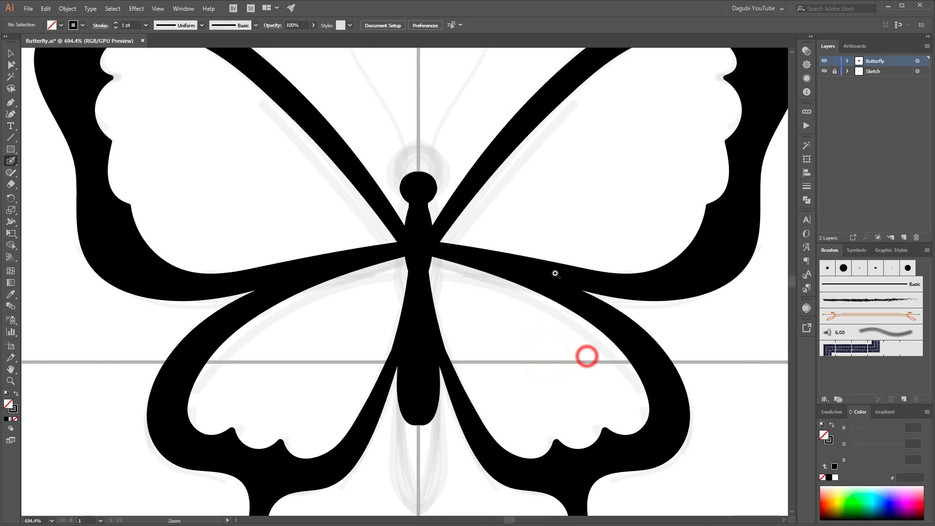
drag(550, 259, 499, 228)
mouse_move(517, 329)
mouse_down()
mouse_move(541, 342)
mouse_move(655, 351)
mouse_up()
mouse_move(484, 386)
mouse_down()
mouse_move(489, 429)
mouse_move(482, 411)
mouse_up()
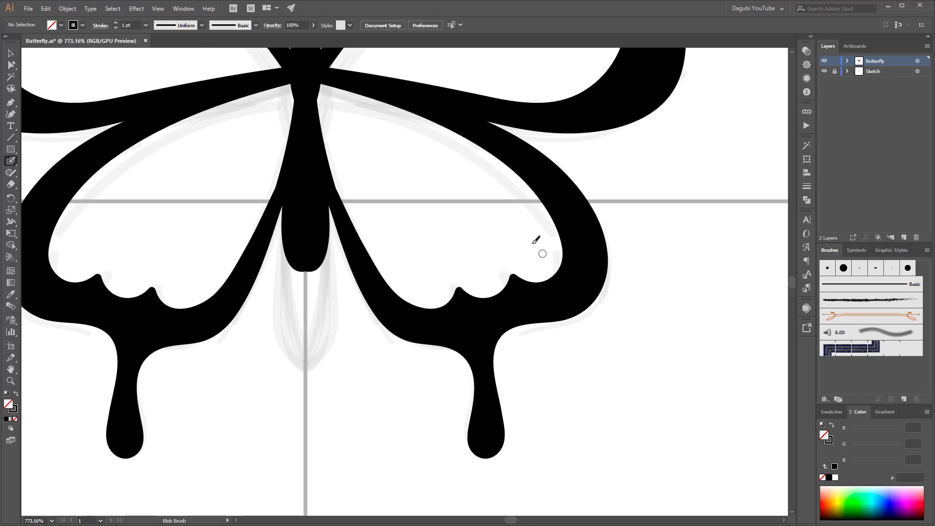
drag(506, 184, 538, 348)
mouse_move(550, 58)
mouse_down()
mouse_move(566, 225)
mouse_move(540, 276)
mouse_move(535, 245)
mouse_up()
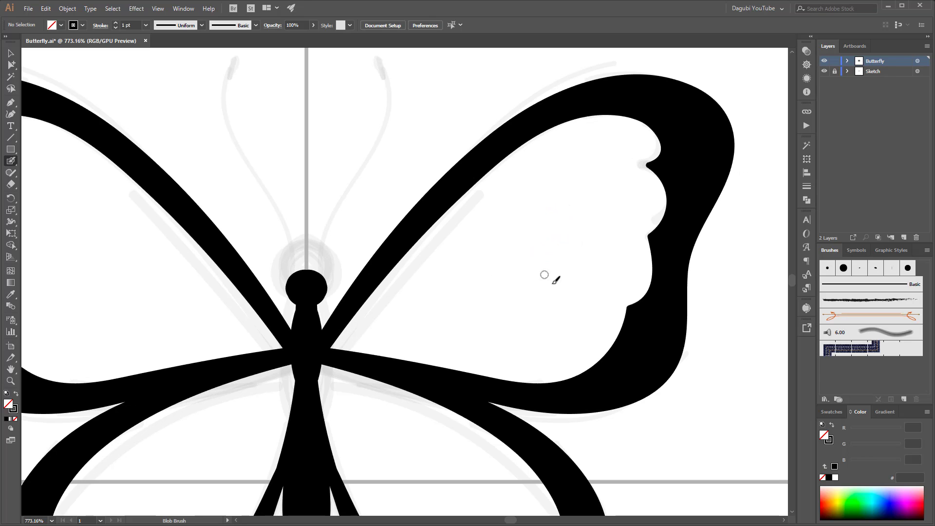
ctrl+click(538, 248)
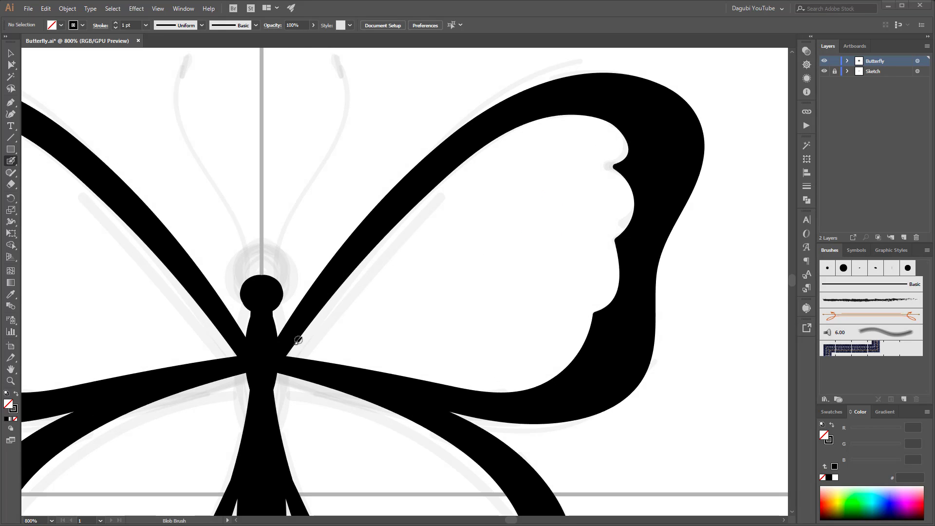
Step: Paint a thin vein from the body and a long loop across the right forewing
mouse_move(277, 358)
mouse_down()
mouse_move(451, 216)
mouse_move(495, 195)
mouse_move(532, 192)
mouse_move(555, 213)
mouse_move(552, 236)
mouse_move(511, 270)
mouse_move(321, 344)
mouse_move(271, 350)
mouse_up()
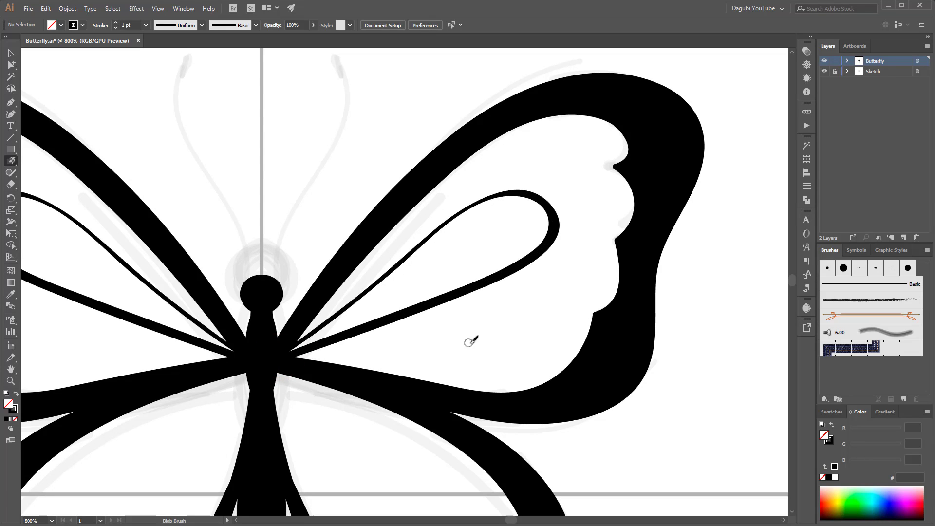
mouse_move(395, 319)
mouse_down()
mouse_move(490, 302)
mouse_move(512, 323)
mouse_move(493, 344)
mouse_move(311, 354)
mouse_up()
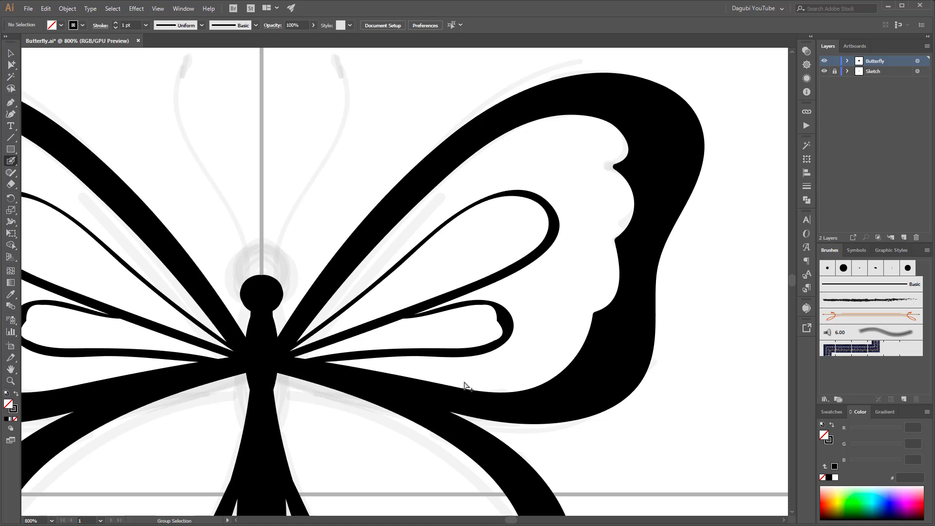
key(ctrl+z)
mouse_move(408, 314)
mouse_down()
mouse_move(470, 296)
mouse_move(511, 319)
mouse_move(475, 341)
mouse_move(380, 359)
mouse_move(266, 362)
mouse_up()
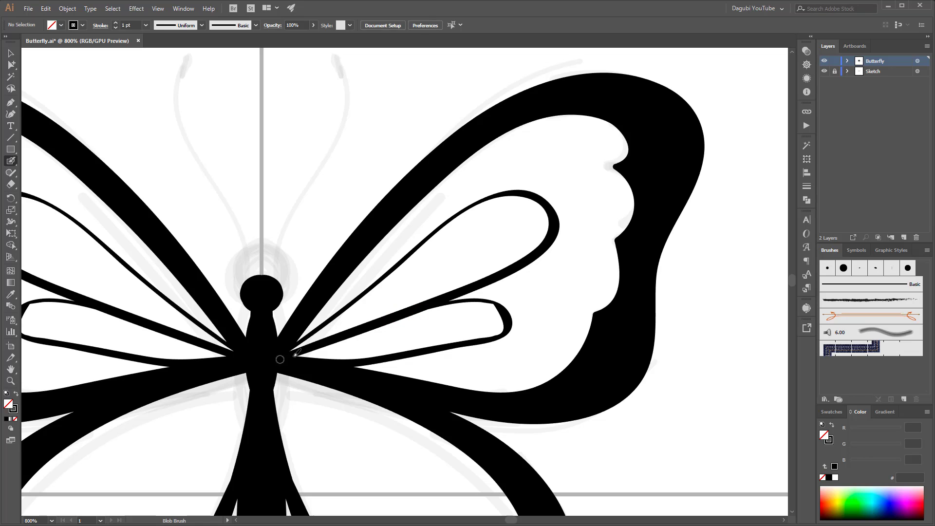
Step: Paint veins from the loops to the outer forewing edge and along the upper inner edge
mouse_move(504, 192)
mouse_down()
mouse_move(592, 165)
mouse_move(617, 171)
mouse_up()
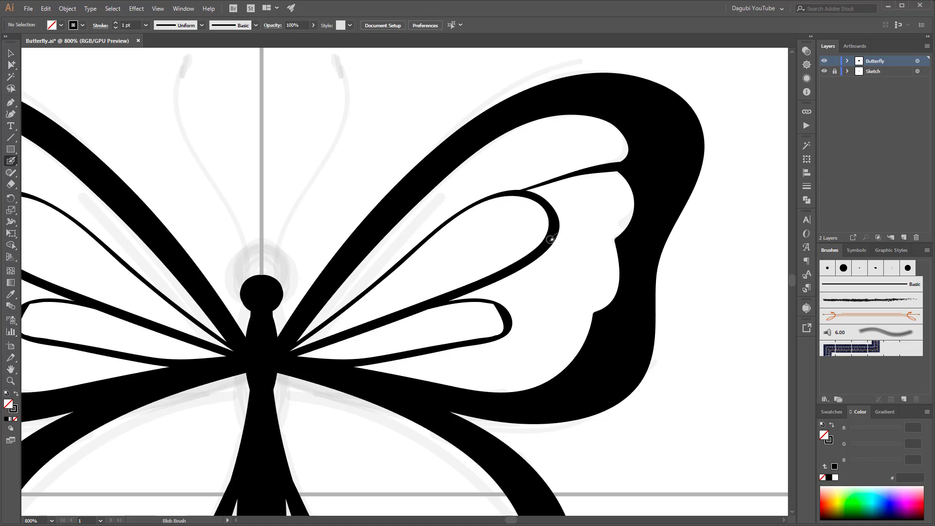
drag(550, 239, 633, 237)
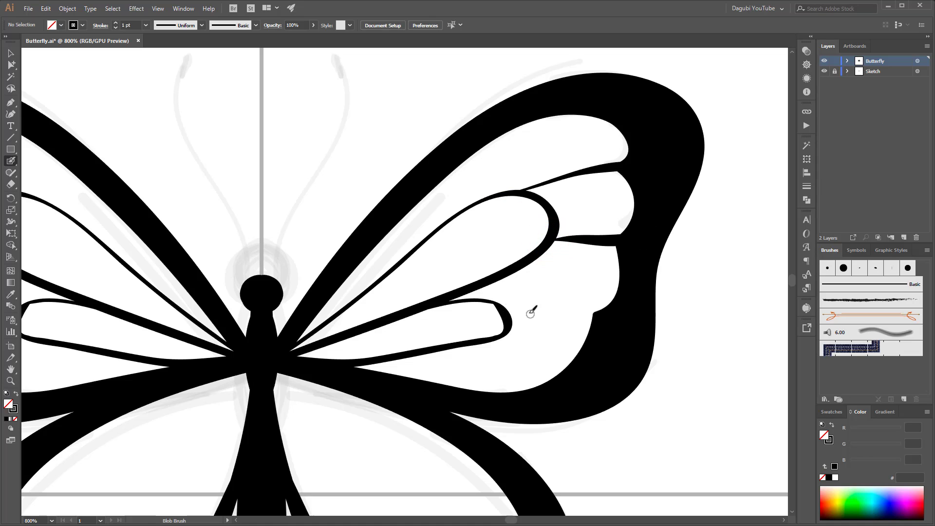
mouse_move(469, 288)
mouse_down()
mouse_move(501, 281)
mouse_move(631, 315)
mouse_up()
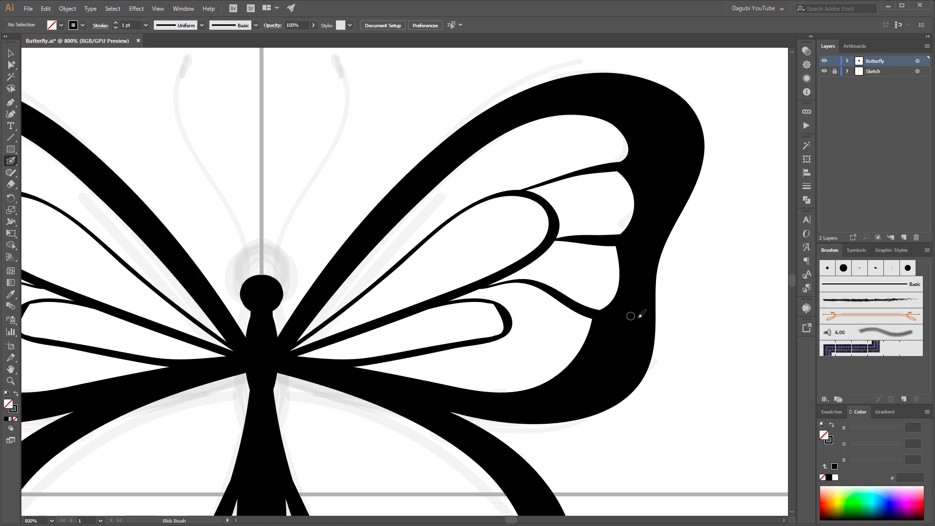
mouse_move(502, 335)
mouse_down()
mouse_move(533, 322)
mouse_move(616, 334)
mouse_up()
mouse_move(418, 308)
mouse_down()
mouse_move(497, 305)
mouse_move(507, 324)
mouse_move(467, 343)
mouse_move(565, 372)
mouse_up()
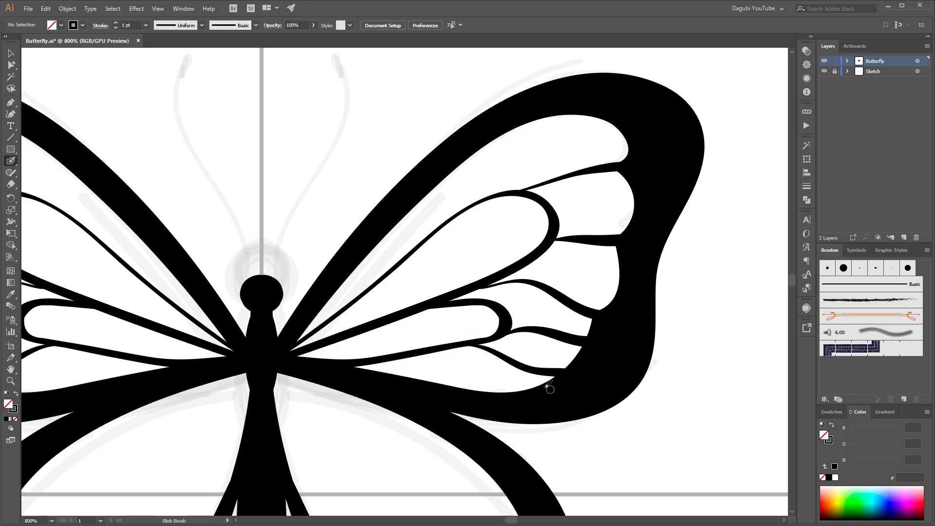
drag(434, 349, 470, 389)
drag(400, 357, 417, 378)
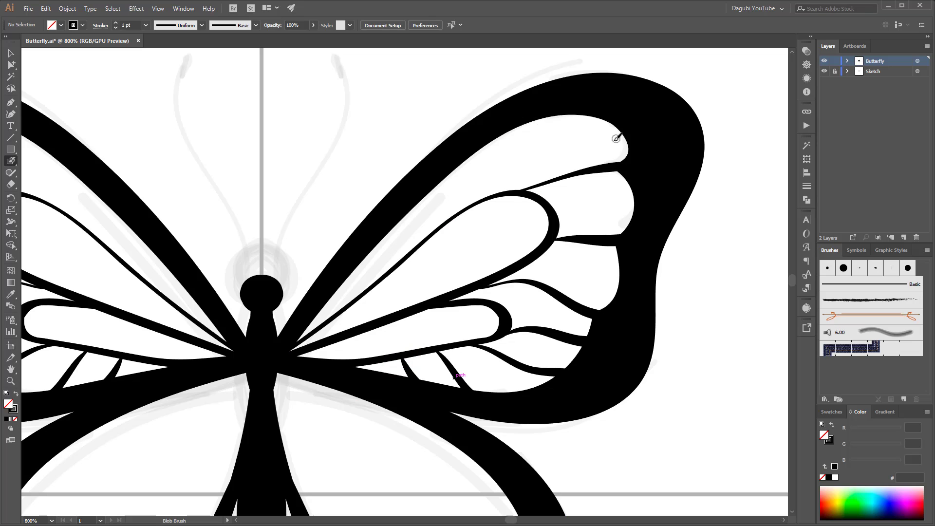
mouse_move(528, 115)
mouse_down()
mouse_move(582, 122)
mouse_move(603, 141)
mouse_move(617, 197)
mouse_move(617, 223)
mouse_move(600, 247)
mouse_move(604, 277)
mouse_move(555, 366)
mouse_up()
scroll(526, 355, down, 5)
scroll(526, 355, left, 1)
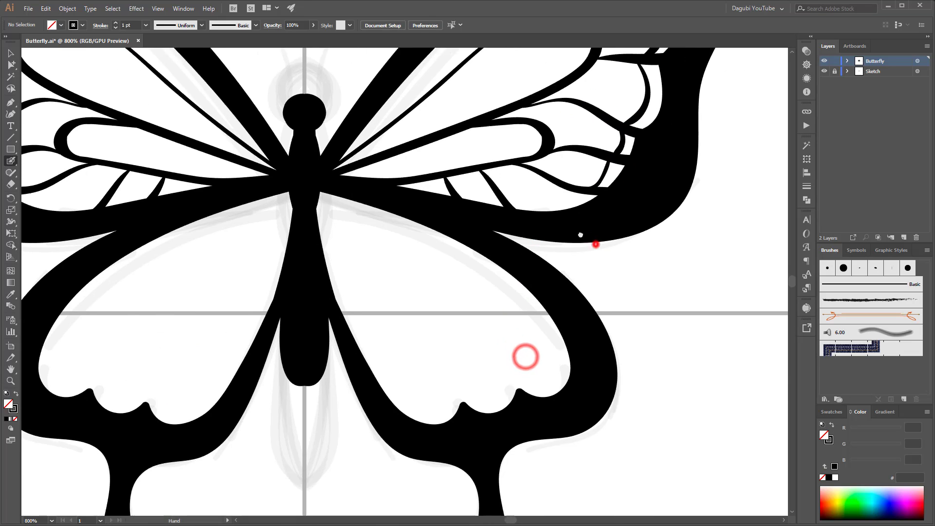
Step: Paint veins from the body and hind wing loop down into the lower right wing
mouse_move(320, 188)
mouse_down()
mouse_move(460, 289)
mouse_move(454, 324)
mouse_move(390, 298)
mouse_move(322, 192)
mouse_up()
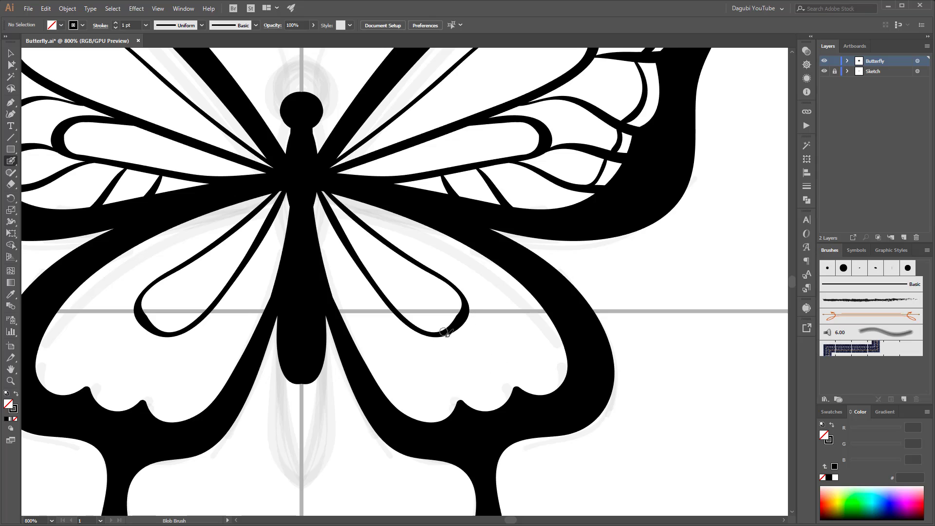
mouse_move(363, 192)
mouse_down()
mouse_move(491, 285)
mouse_move(499, 310)
mouse_move(472, 317)
mouse_move(496, 310)
mouse_move(557, 331)
mouse_up()
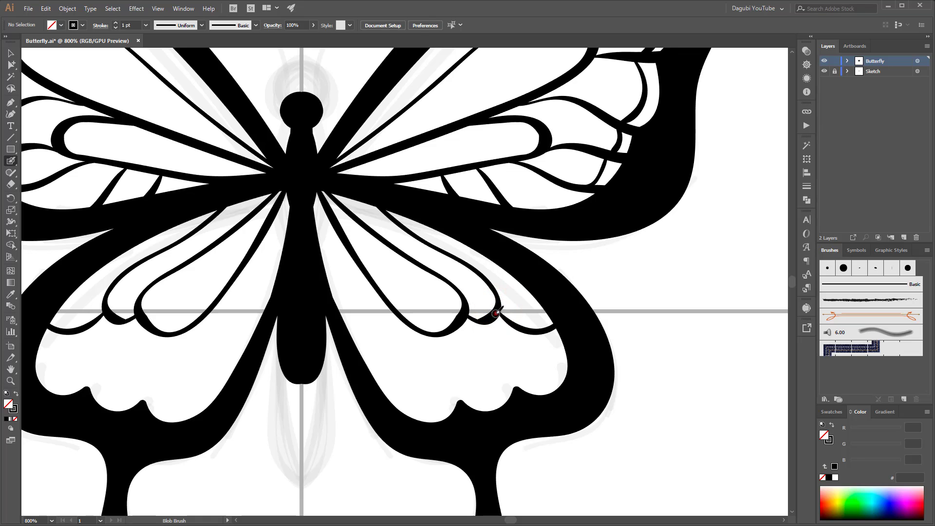
drag(492, 313, 517, 389)
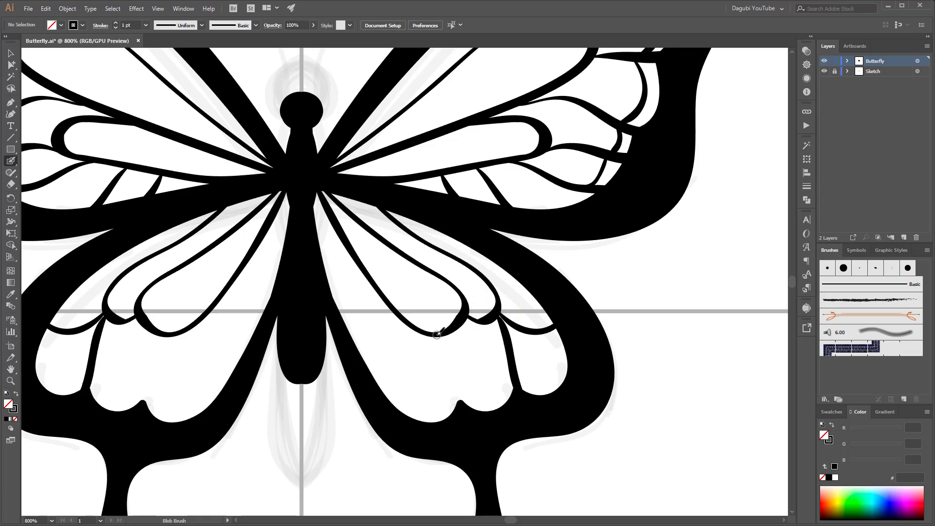
mouse_move(438, 334)
mouse_down()
mouse_move(458, 369)
mouse_move(457, 406)
mouse_up()
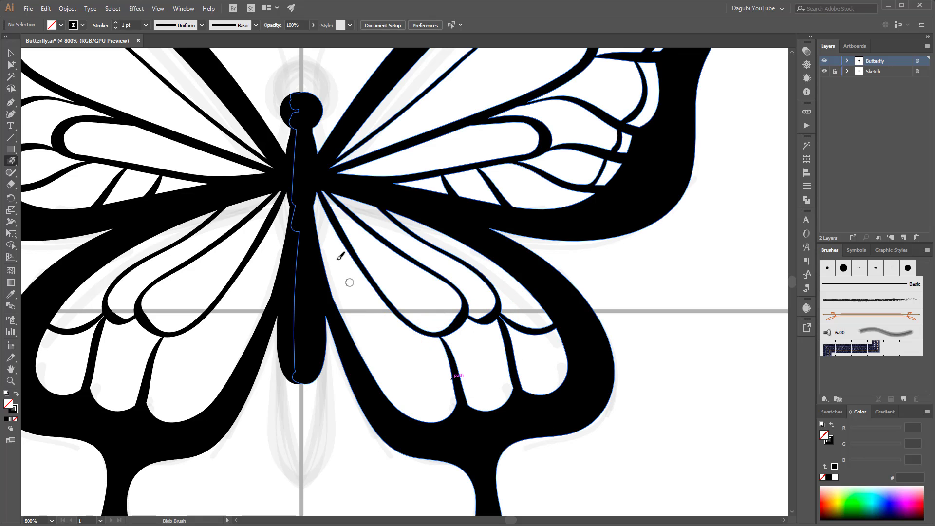
mouse_move(341, 235)
mouse_down()
mouse_move(374, 298)
mouse_move(376, 324)
mouse_move(354, 336)
mouse_move(375, 326)
mouse_move(434, 420)
mouse_up()
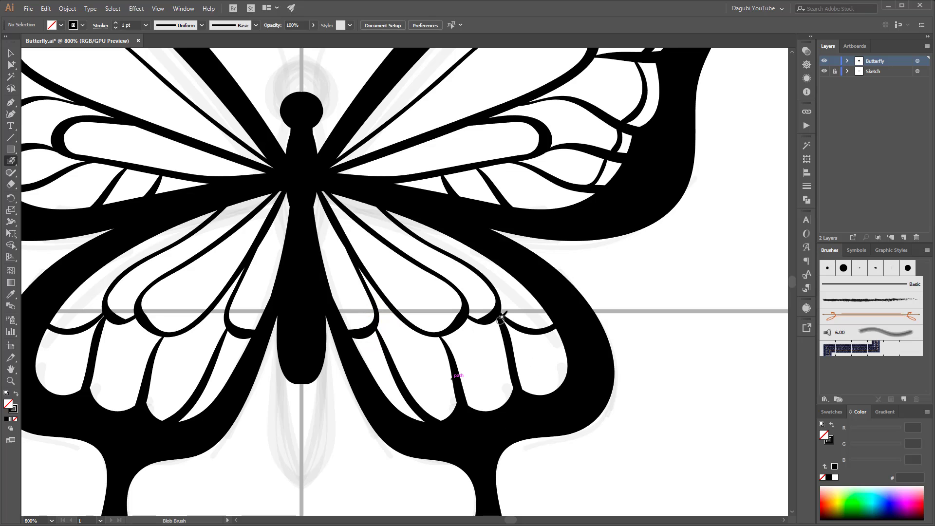
Step: Add more veins across the lower right wing cells, undoing a stray stroke
mouse_move(498, 314)
mouse_down()
mouse_move(530, 354)
mouse_move(537, 394)
mouse_up()
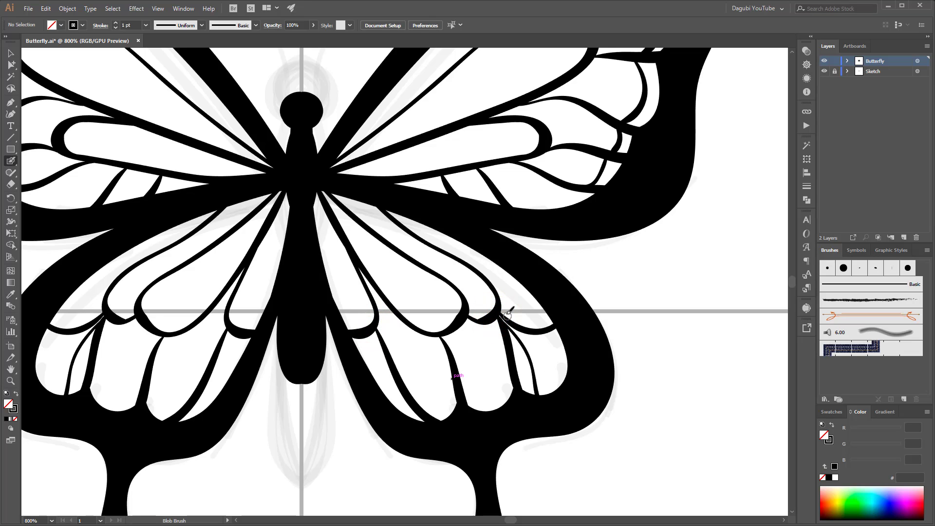
mouse_move(497, 310)
mouse_down()
mouse_move(537, 343)
mouse_move(562, 389)
mouse_up()
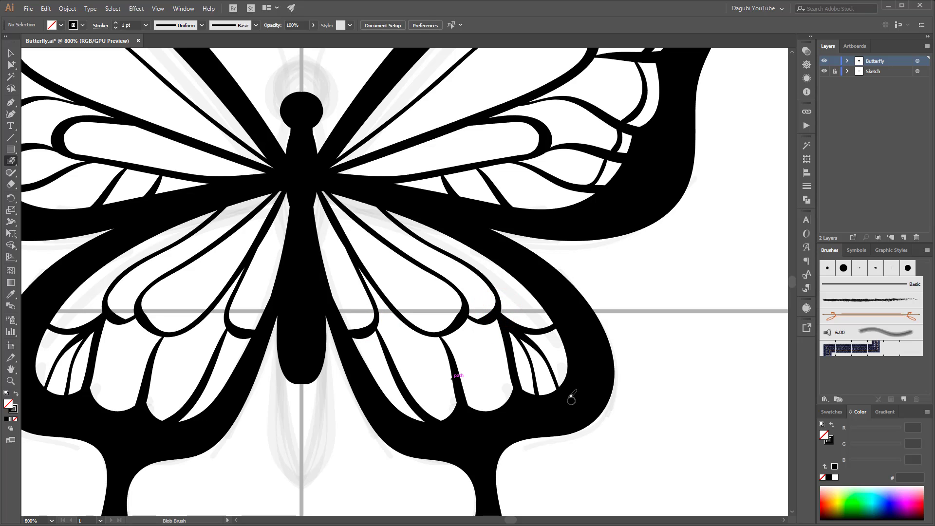
mouse_move(511, 371)
mouse_down()
mouse_move(540, 378)
mouse_move(565, 370)
mouse_up()
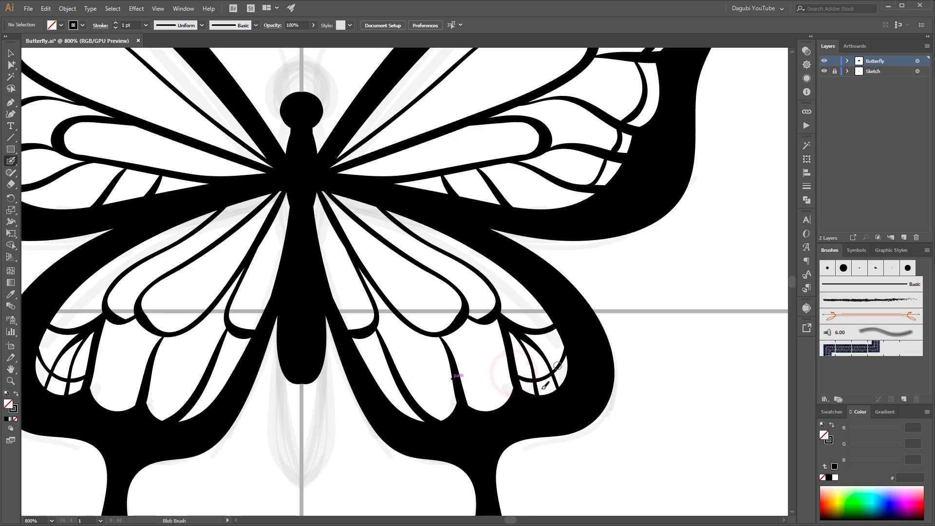
mouse_move(460, 388)
mouse_down()
mouse_move(497, 393)
mouse_move(504, 374)
mouse_up()
key(ctrl+z)
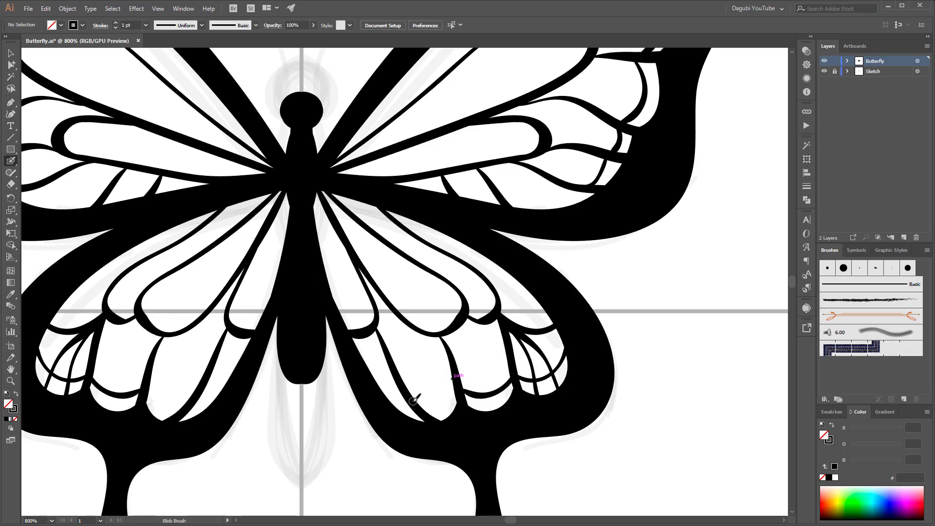
drag(414, 400, 455, 394)
key(ctrl+z)
click(382, 391)
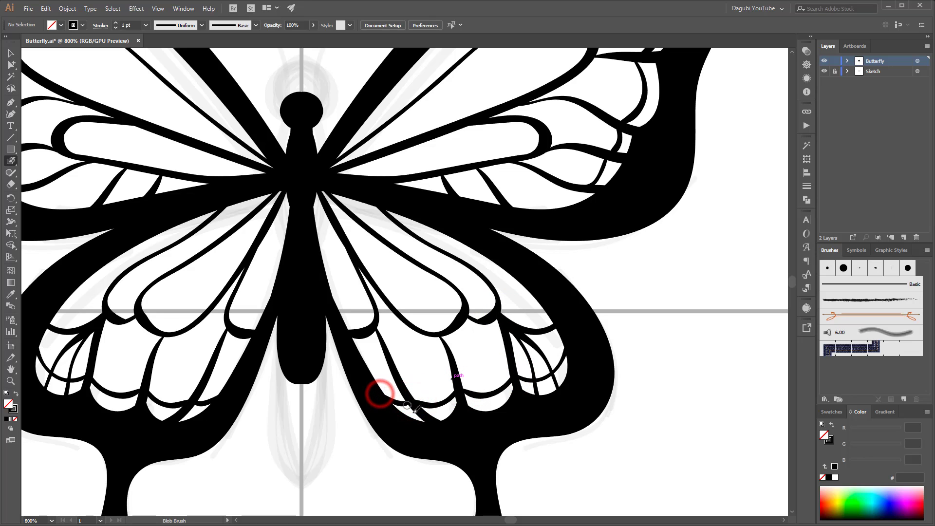
alt+click(574, 359)
alt+click(570, 357)
alt+click(536, 285)
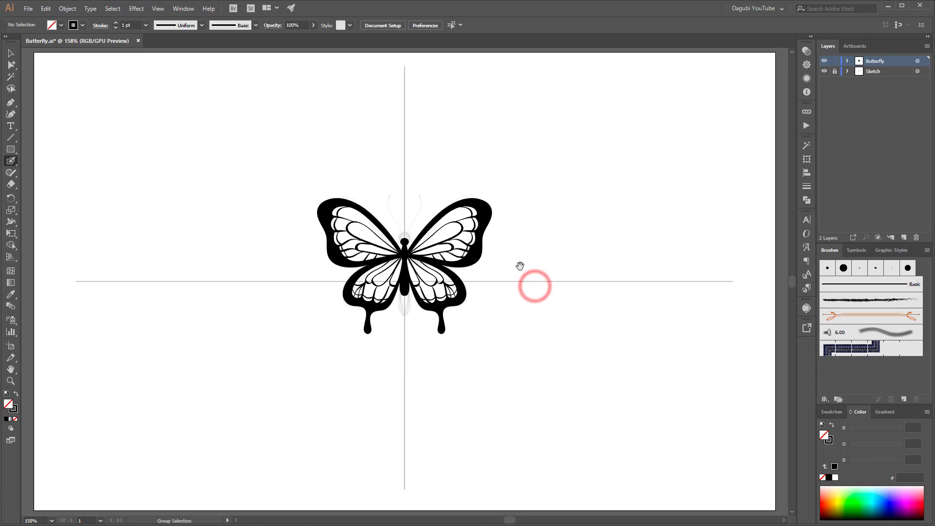
Step: Swap to a black fill with no stroke and hide the Sketch layer
key(shift+x)
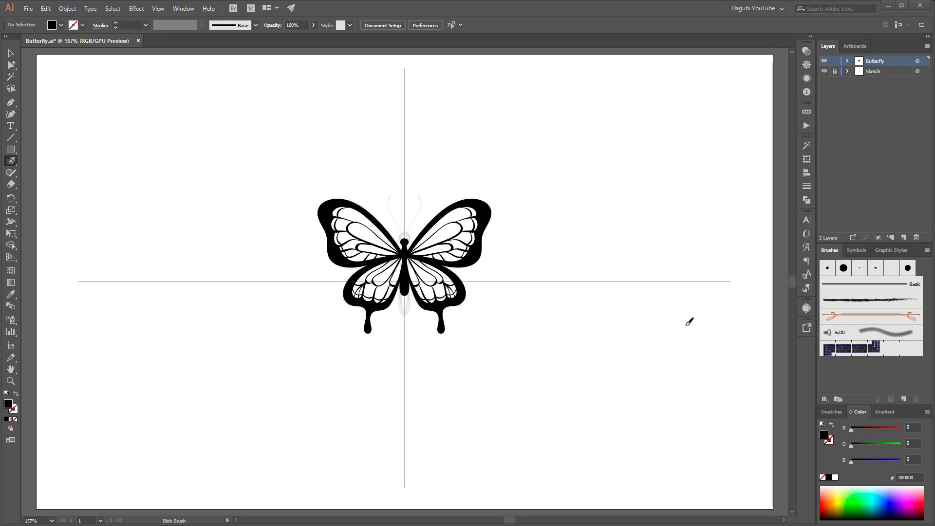
click(421, 237)
drag(490, 211, 541, 203)
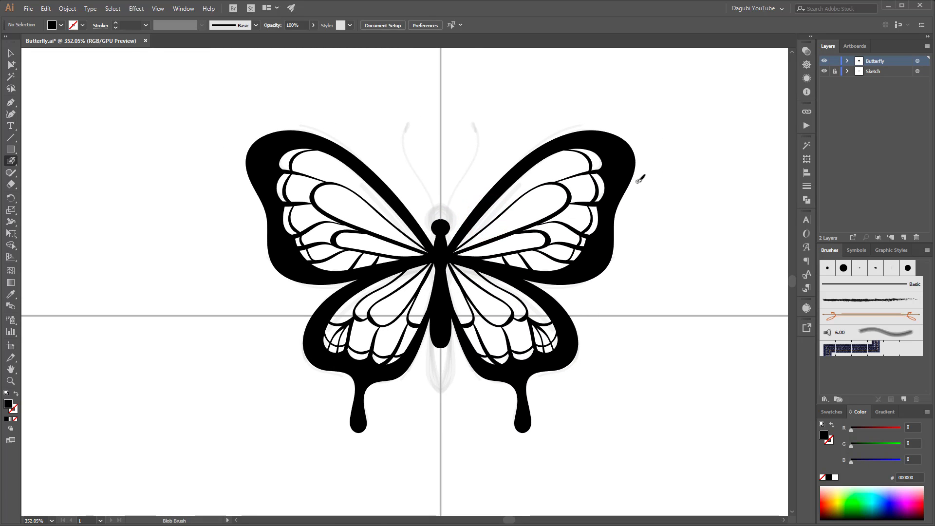
click(823, 71)
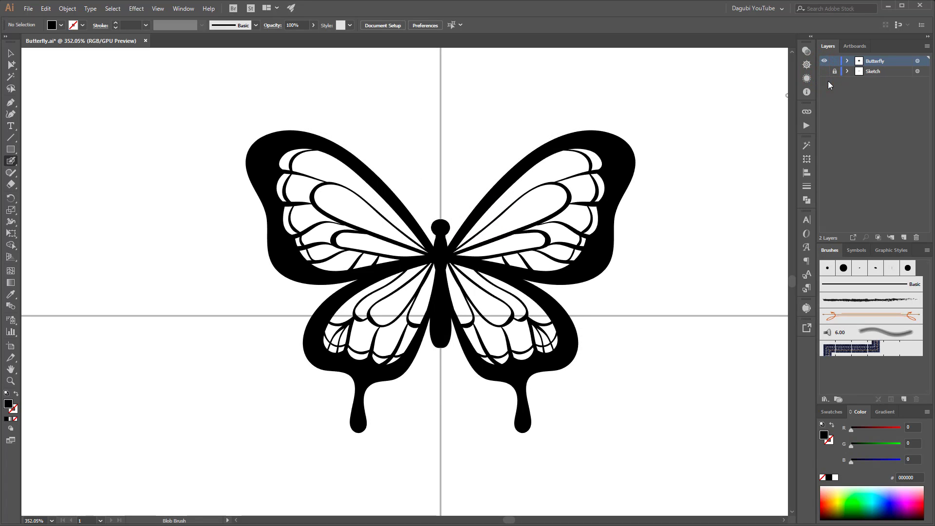
ctrl+click(608, 173)
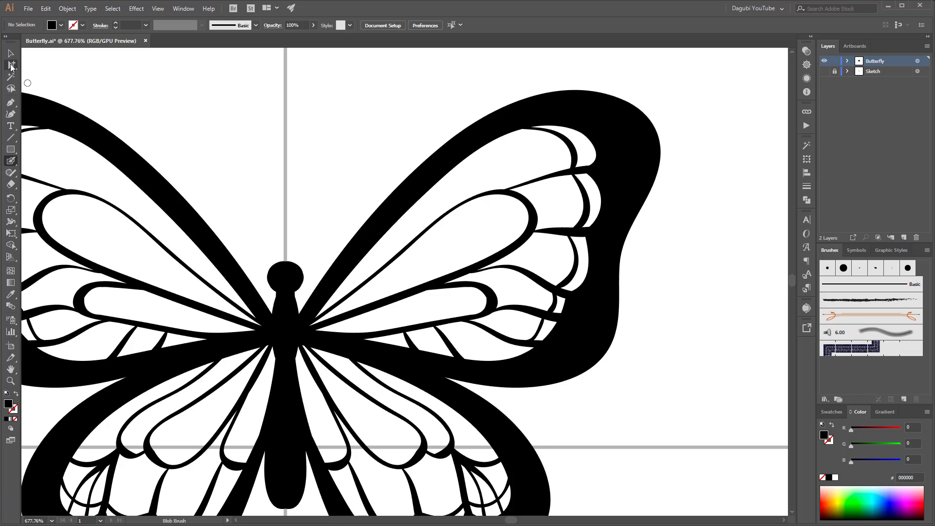
Step: Select the black wing outline, invert the selection to the inner wing cells, and copy them
drag(10, 63, 58, 76)
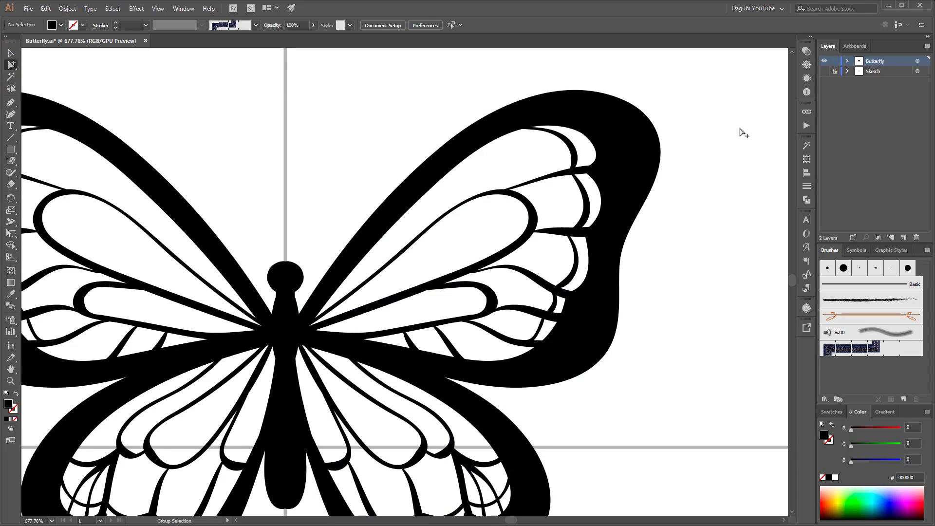
click(660, 152)
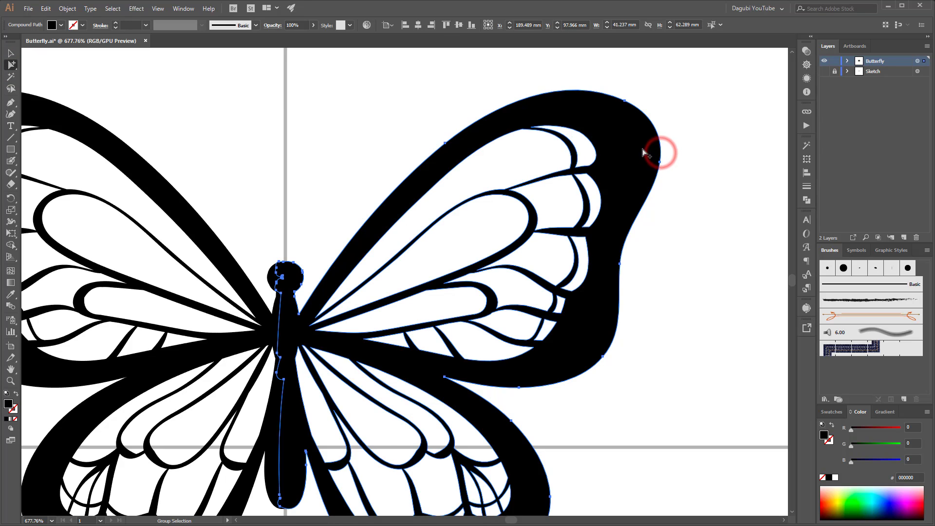
click(631, 135)
click(712, 189)
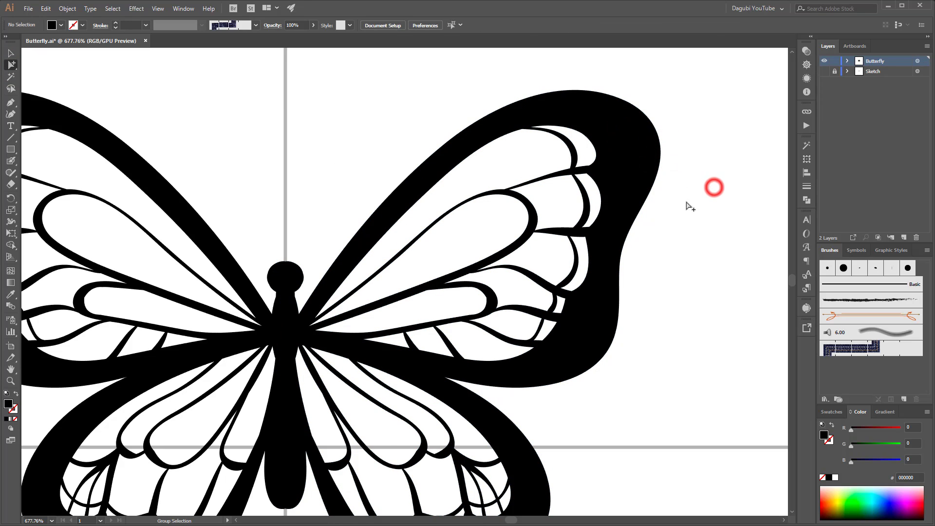
click(661, 163)
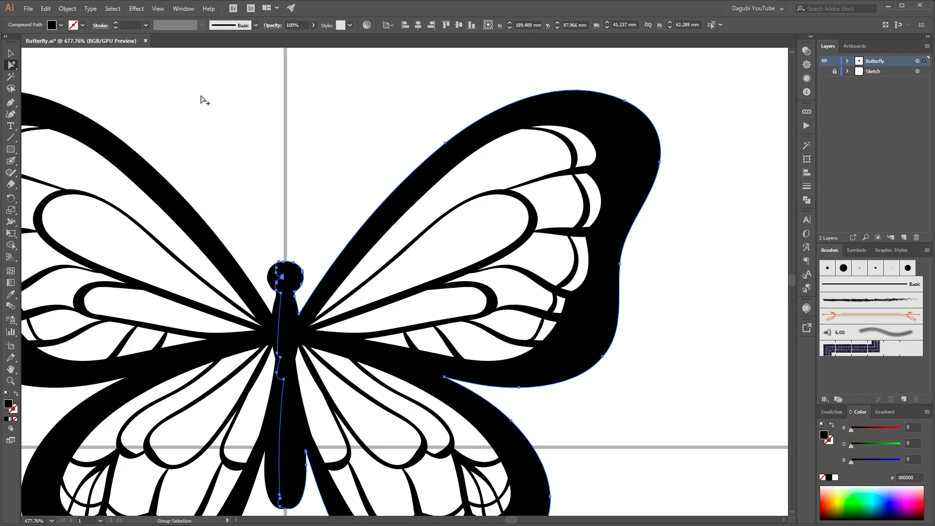
click(113, 9)
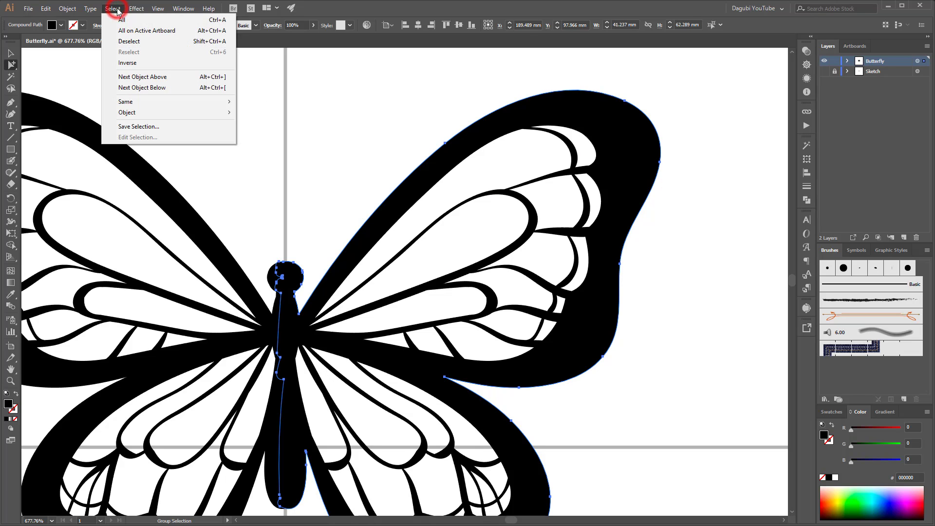
click(122, 64)
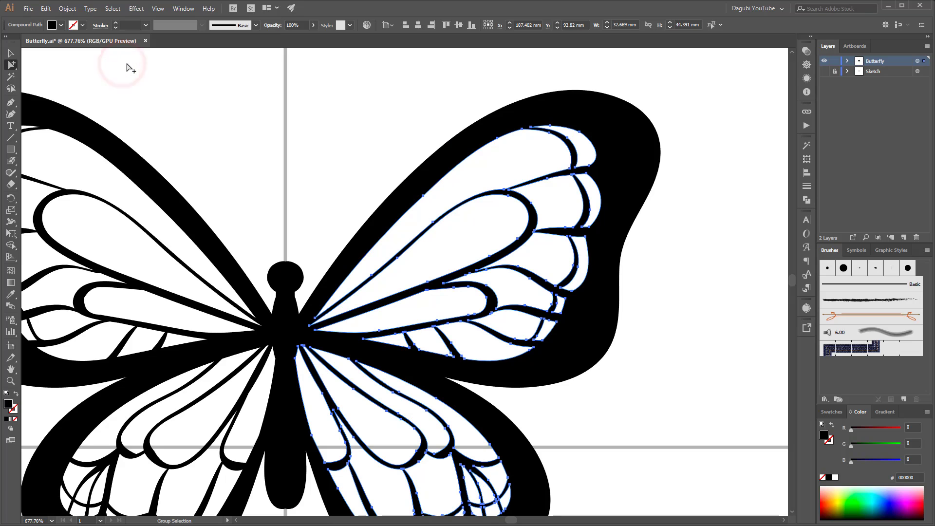
click(46, 9)
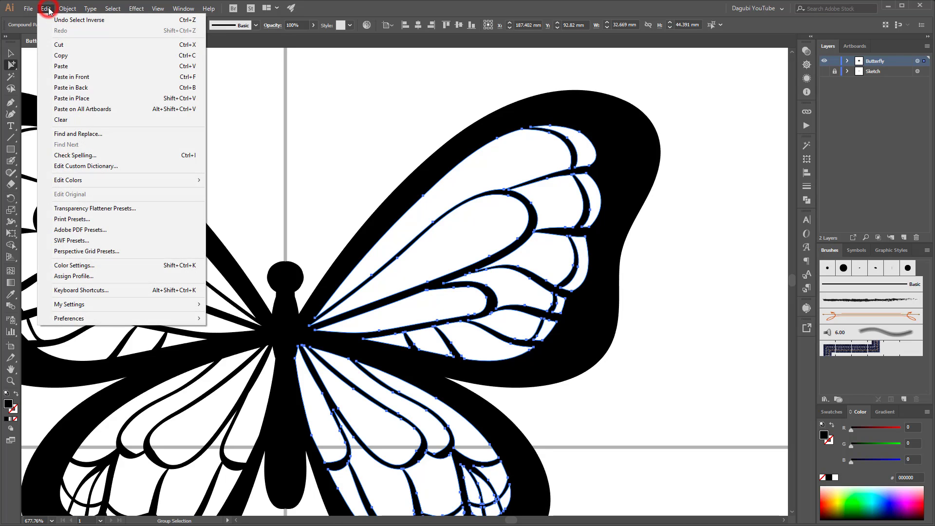
click(60, 56)
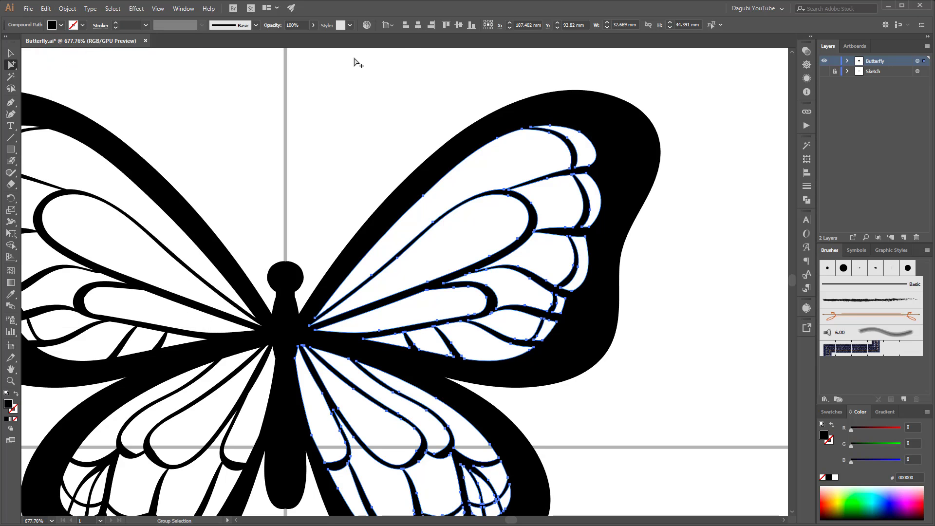
click(67, 12)
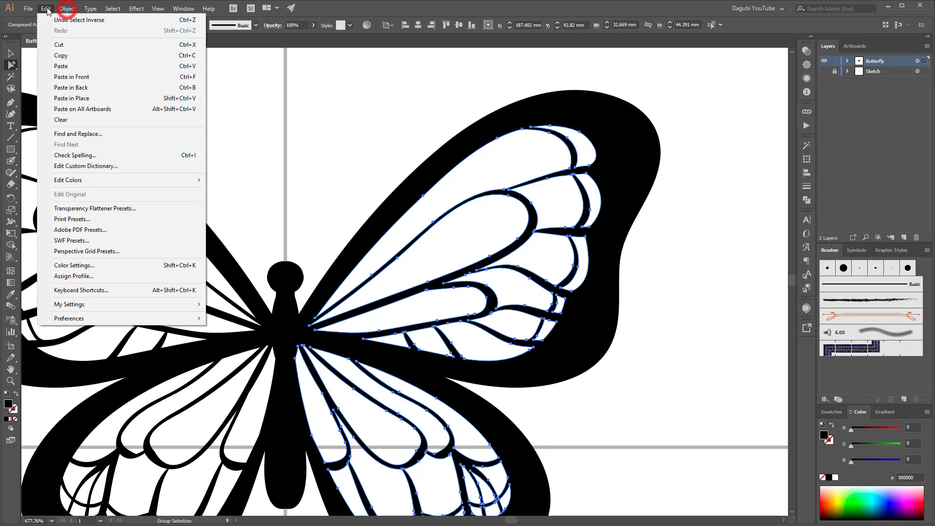
Step: Paste the wing cells in place, group them, and target the group in the Layers panel
click(73, 99)
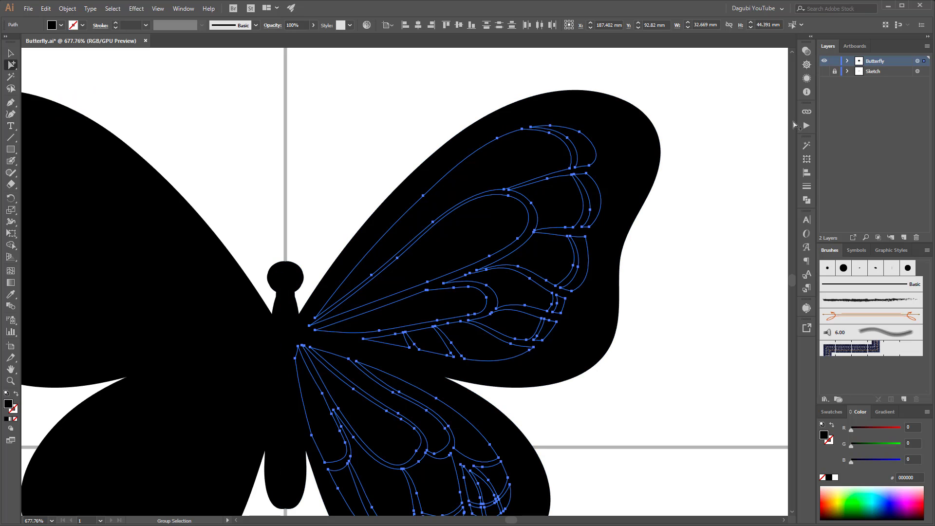
click(847, 61)
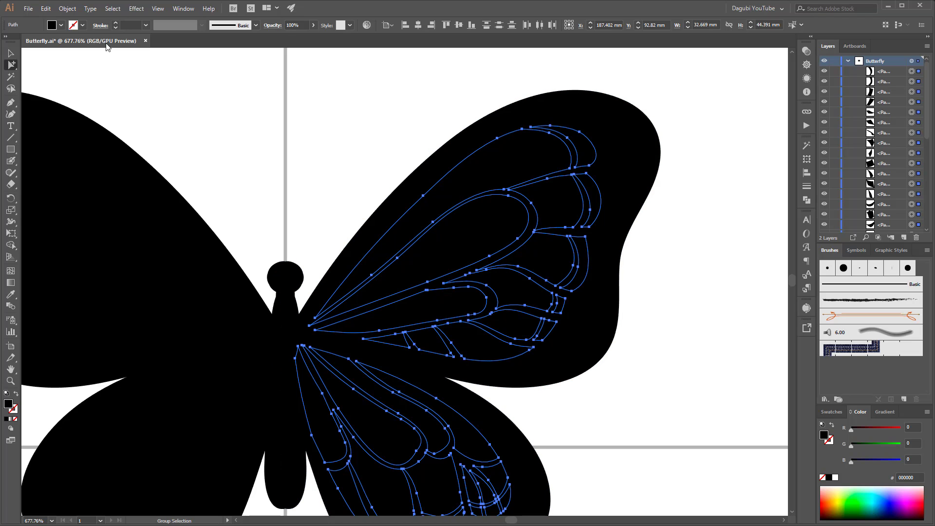
click(68, 9)
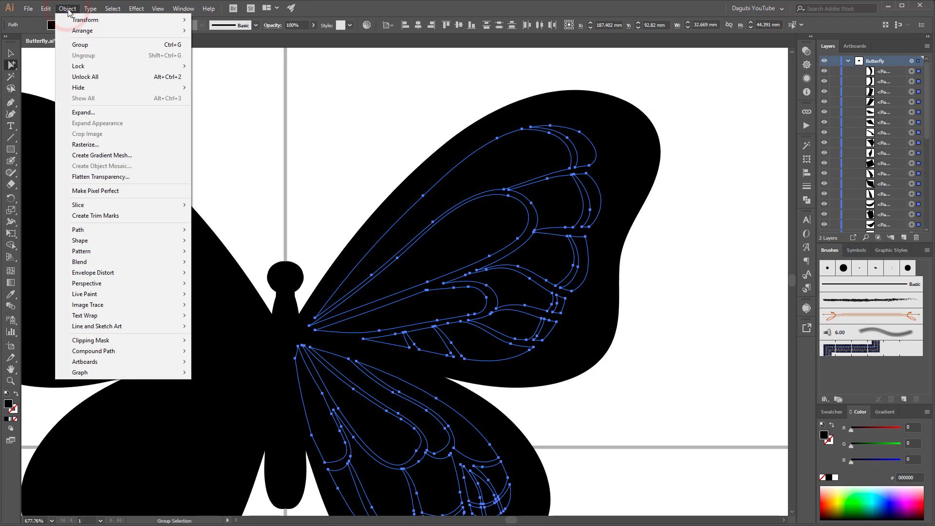
click(79, 44)
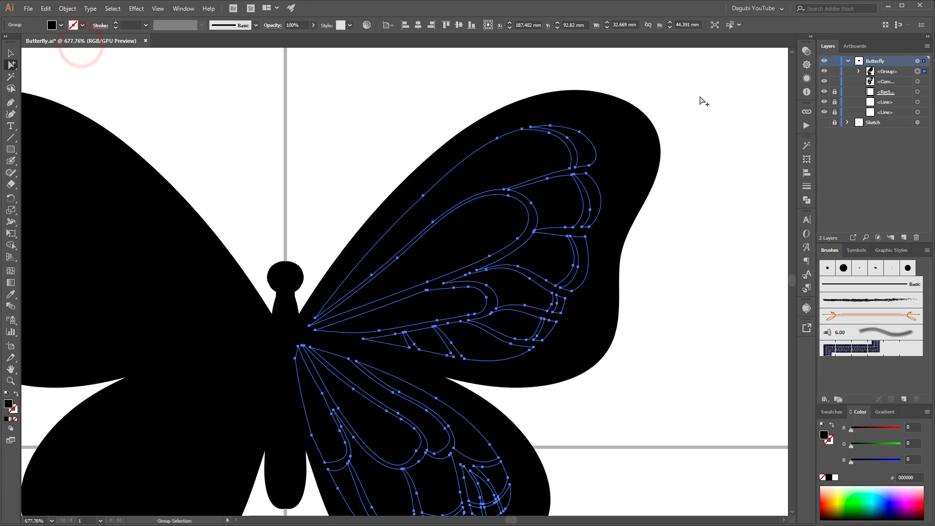
ctrl+click(823, 71)
click(824, 71)
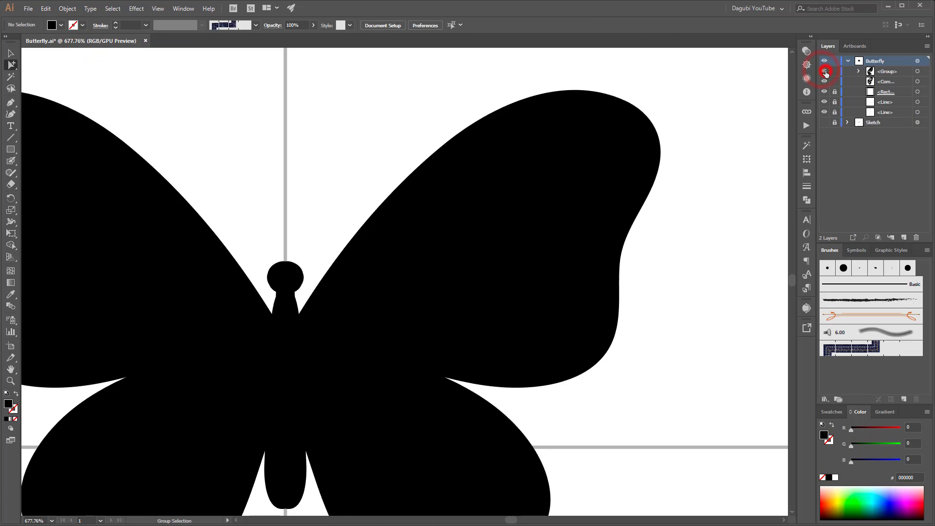
click(889, 73)
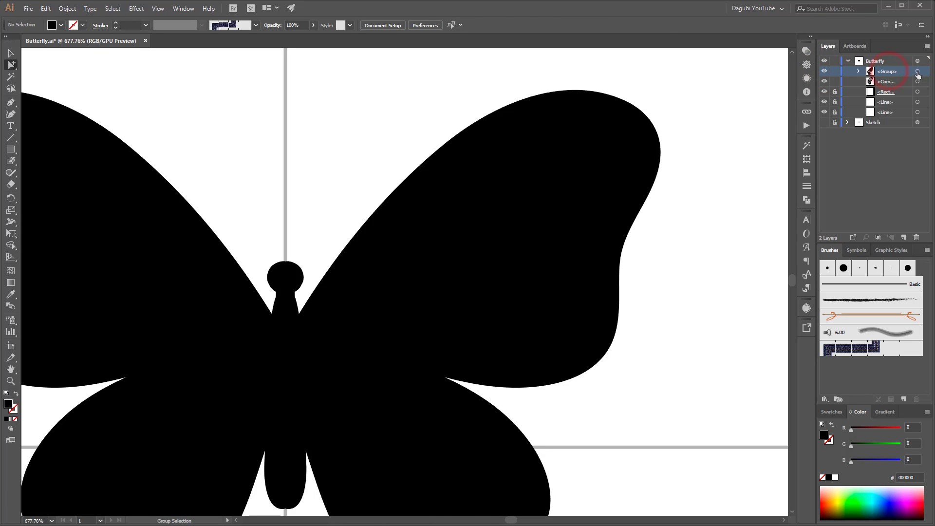
click(917, 72)
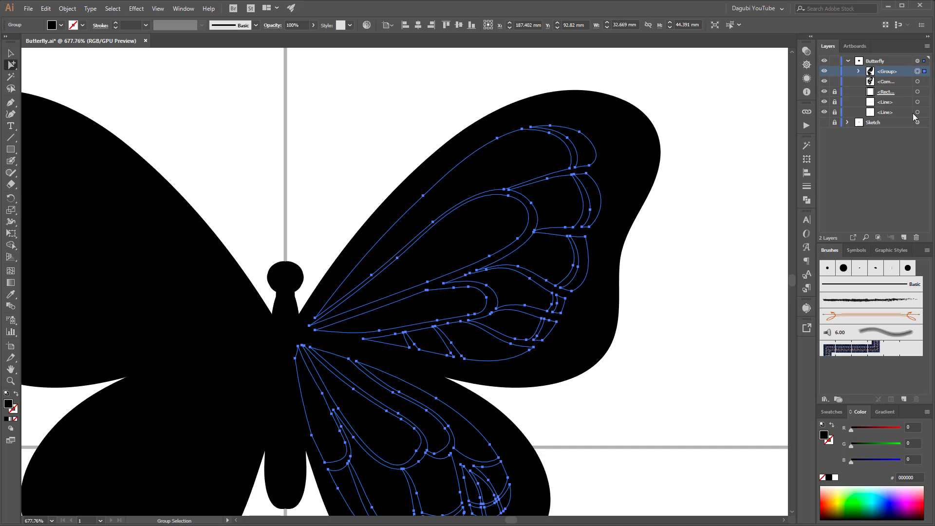
Step: Apply the Orange, Yellow gradient preset to the grouped wing cells, then deselect
click(884, 412)
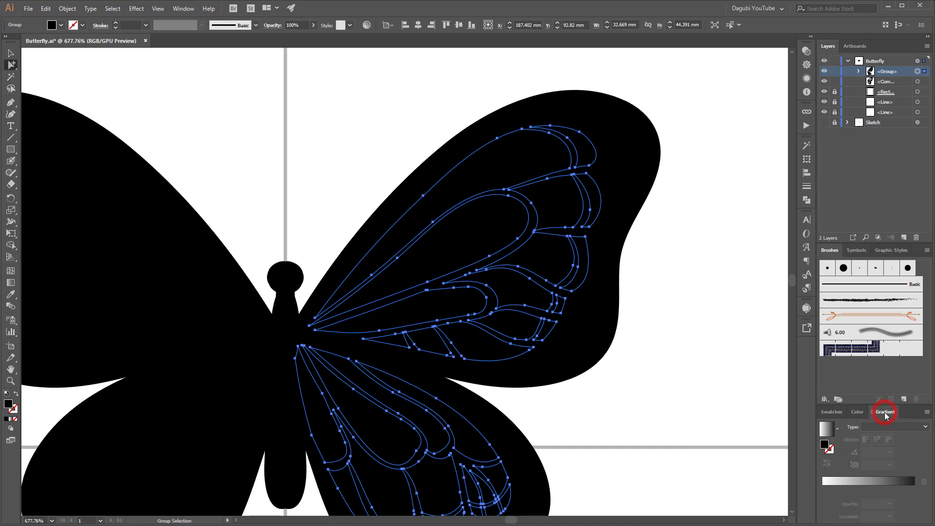
click(837, 430)
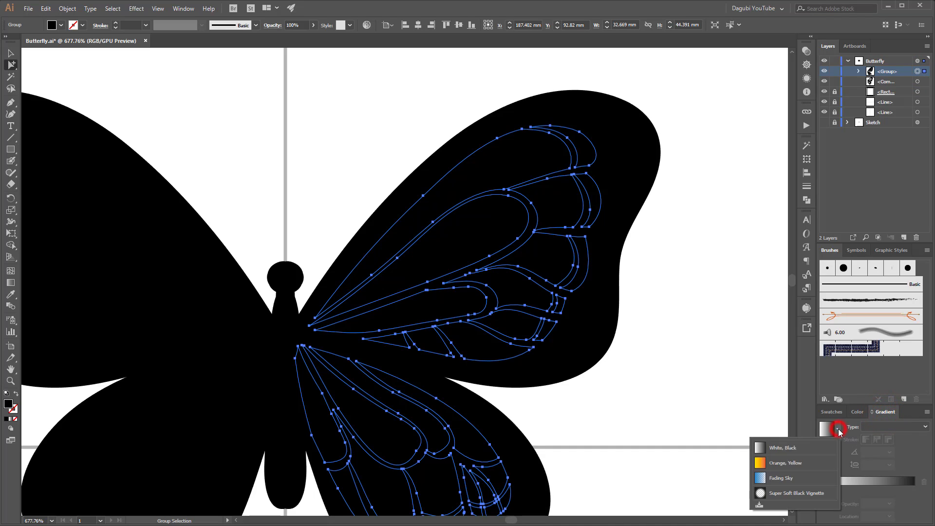
click(782, 465)
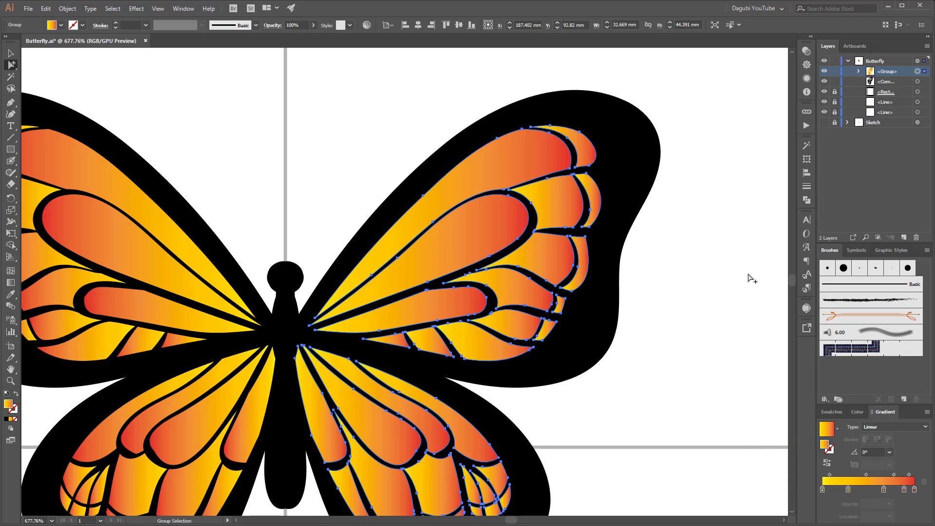
click(742, 249)
scroll(689, 270, down, 5)
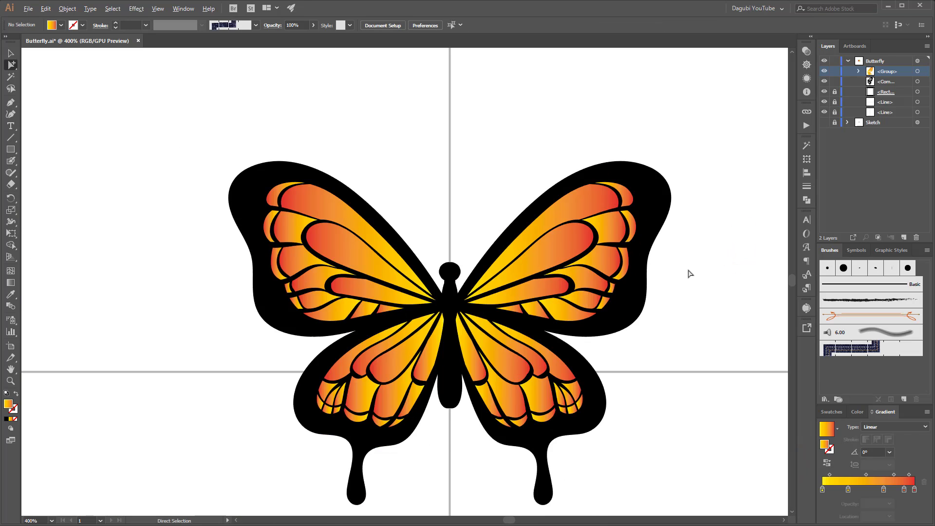
scroll(703, 310, up, 3)
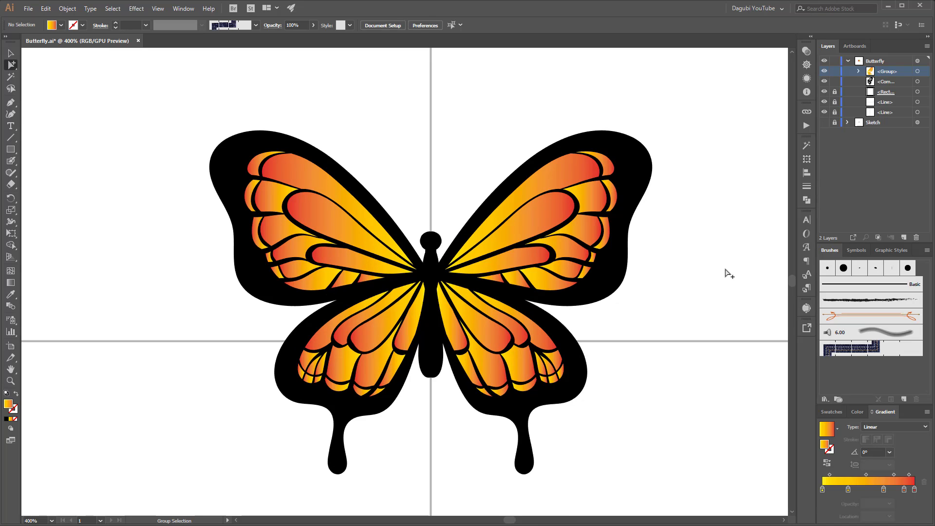
Step: Paint a small spot and two droplets along the right forewing tip's black edge
click(11, 162)
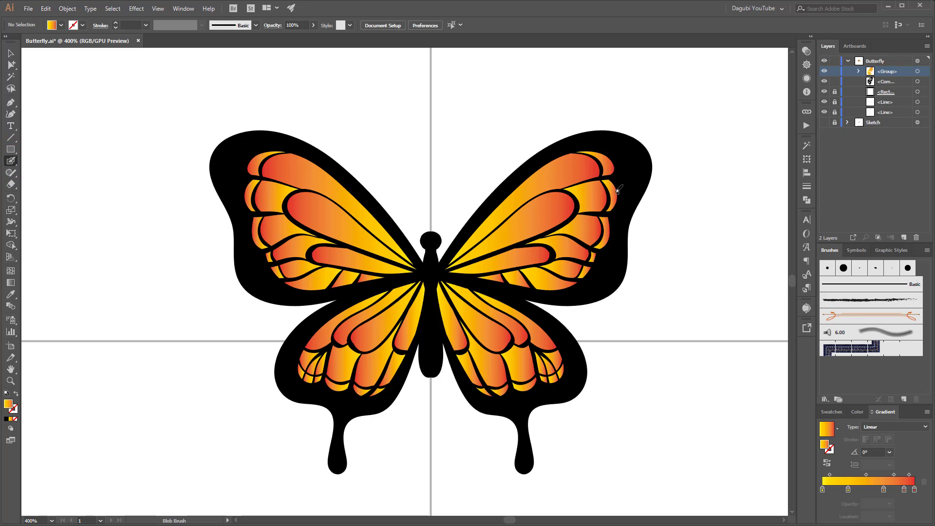
drag(599, 133, 652, 182)
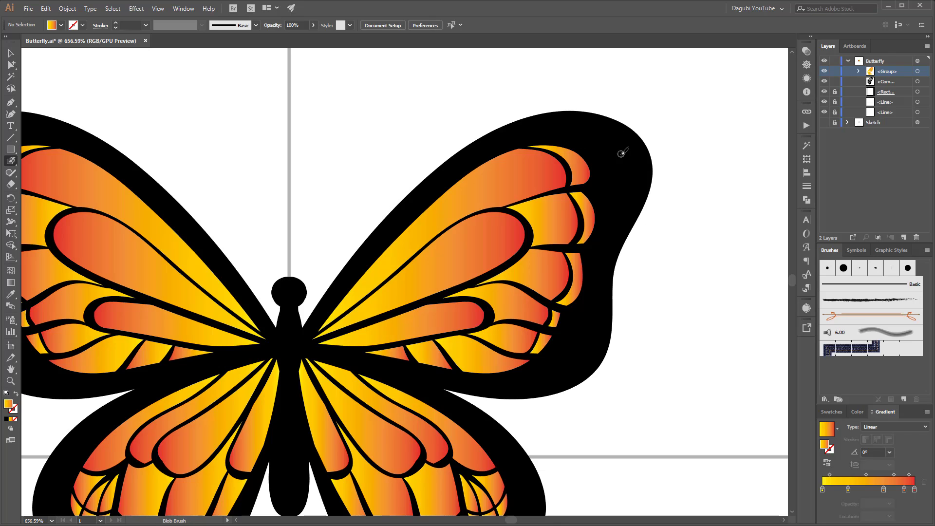
click(584, 133)
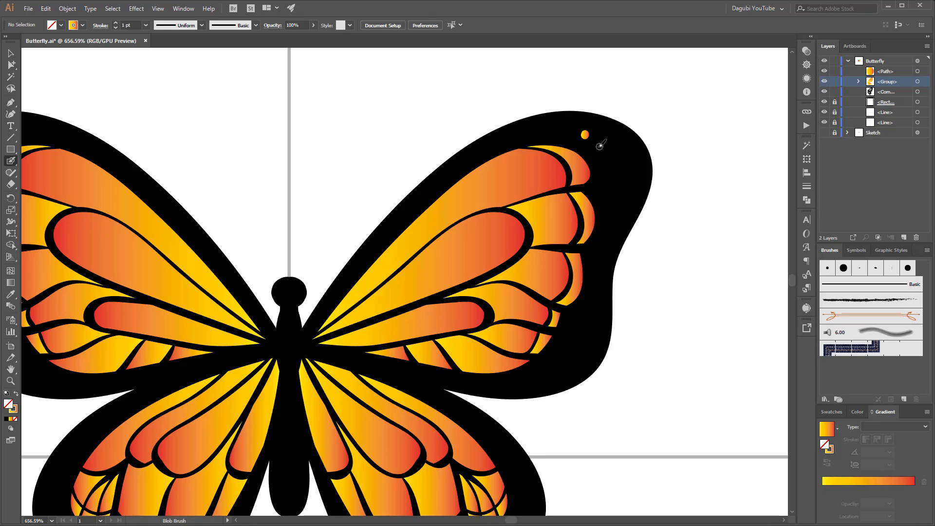
mouse_move(604, 141)
mouse_down()
mouse_move(603, 168)
mouse_move(631, 175)
mouse_up()
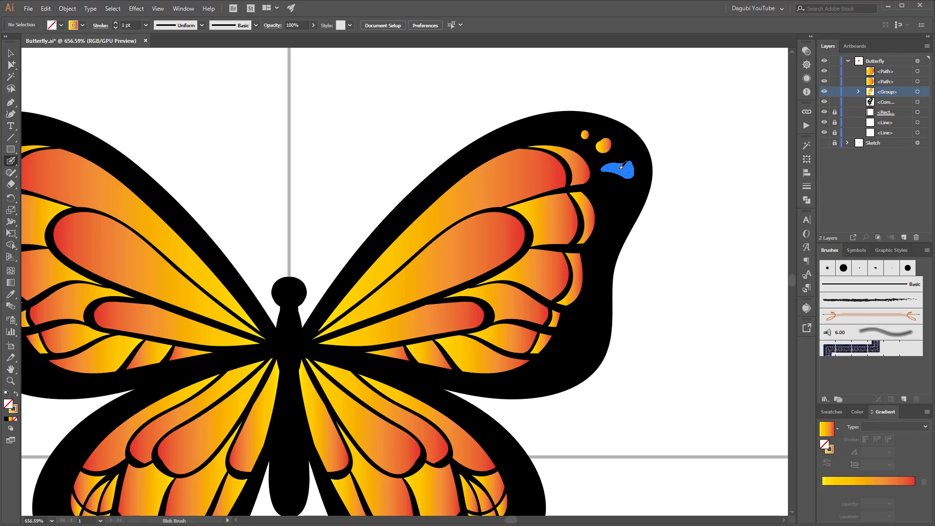
drag(622, 166, 622, 166)
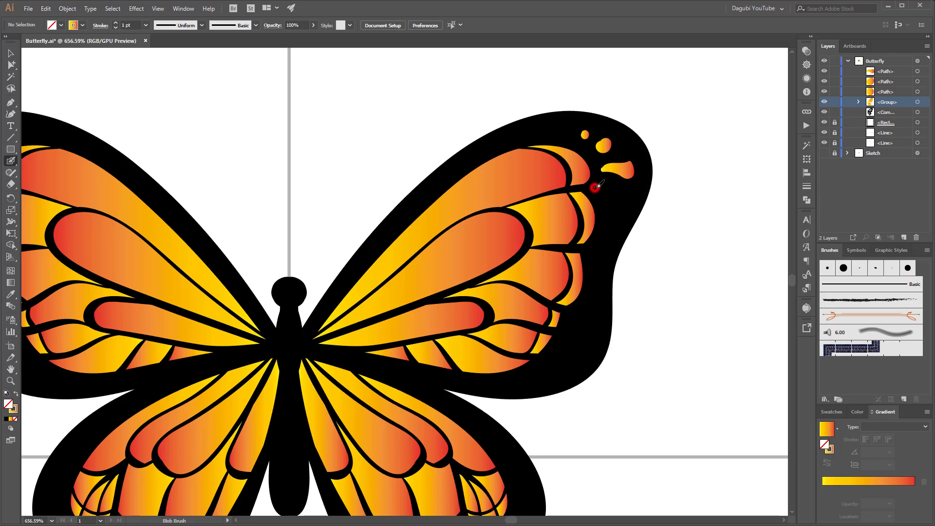
drag(595, 187, 627, 192)
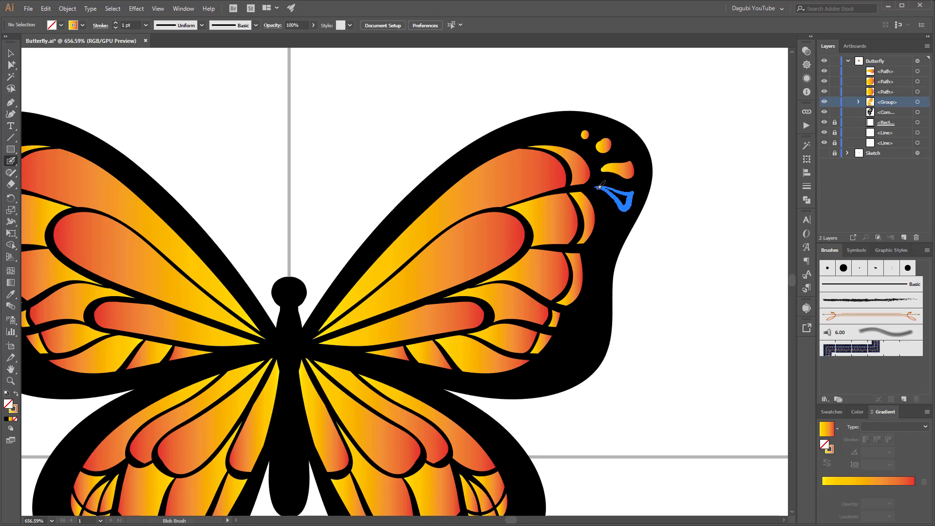
mouse_move(597, 185)
mouse_down()
mouse_move(627, 196)
mouse_move(618, 196)
mouse_up()
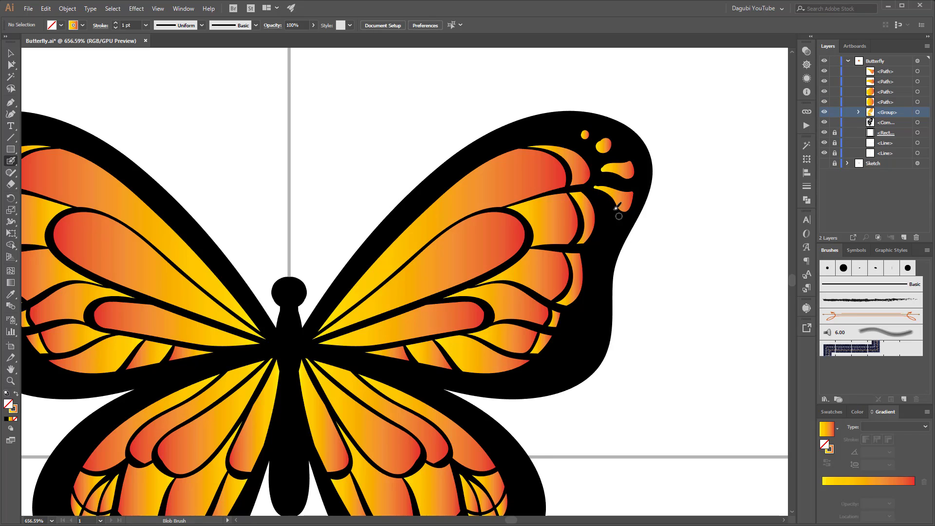
Step: Add two tiny dots, a larger round spot and another droplet below them
click(594, 195)
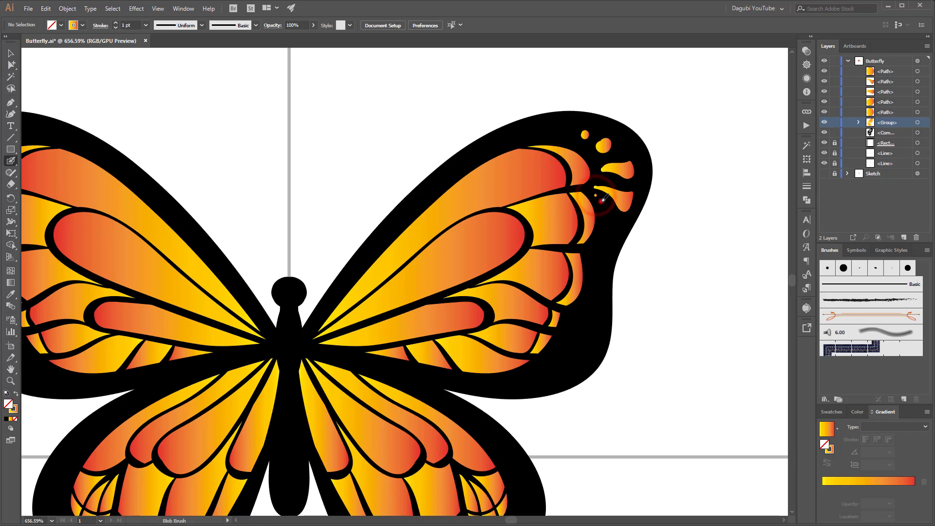
click(601, 202)
click(606, 212)
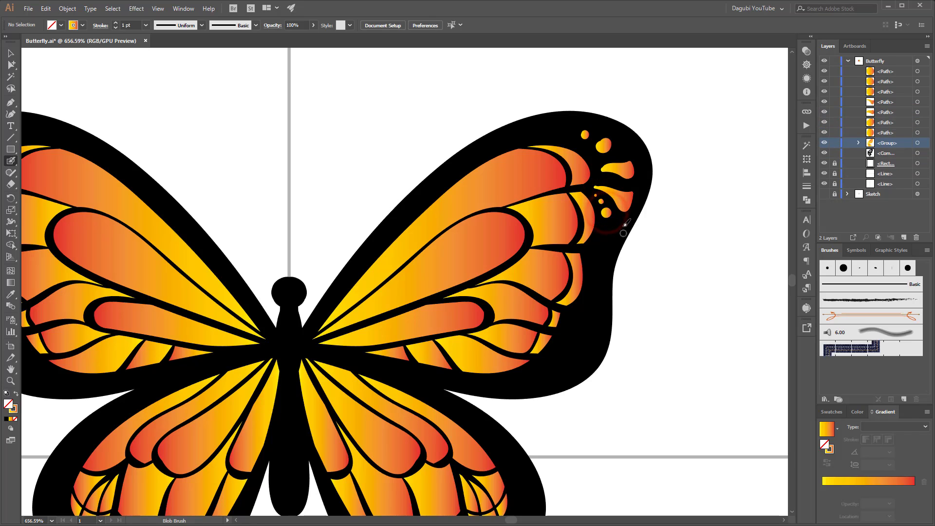
mouse_move(619, 219)
mouse_down()
mouse_move(607, 234)
mouse_move(616, 223)
mouse_move(619, 246)
mouse_move(624, 238)
mouse_move(606, 261)
mouse_up()
scroll(614, 207, up, 5)
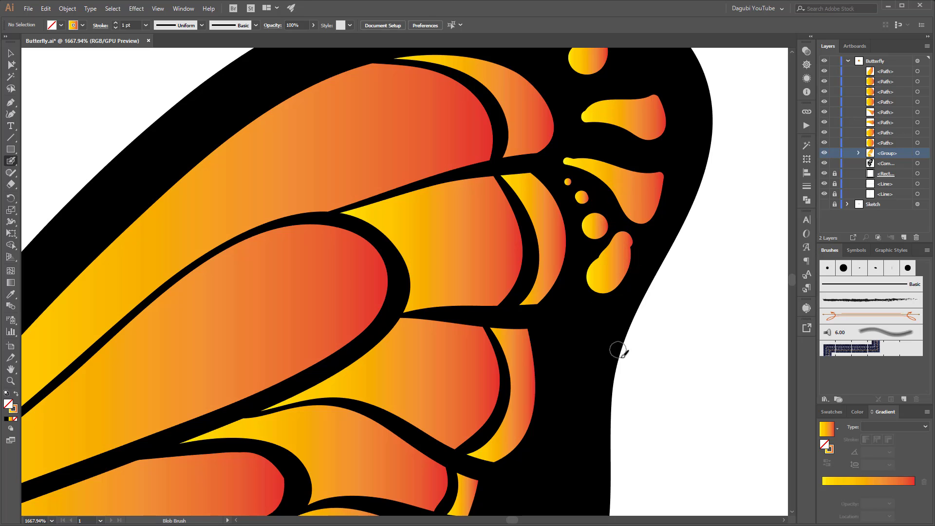
scroll(694, 272, up, 5)
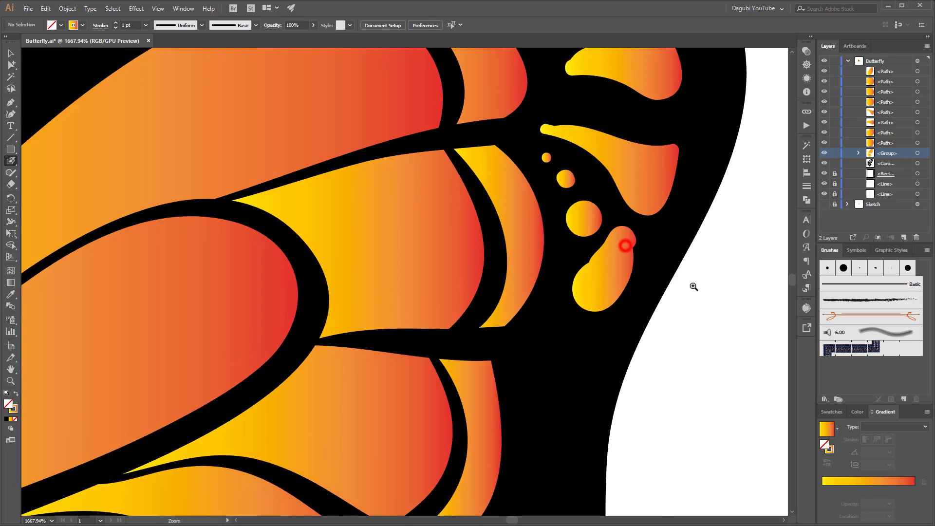
scroll(573, 283, up, 4)
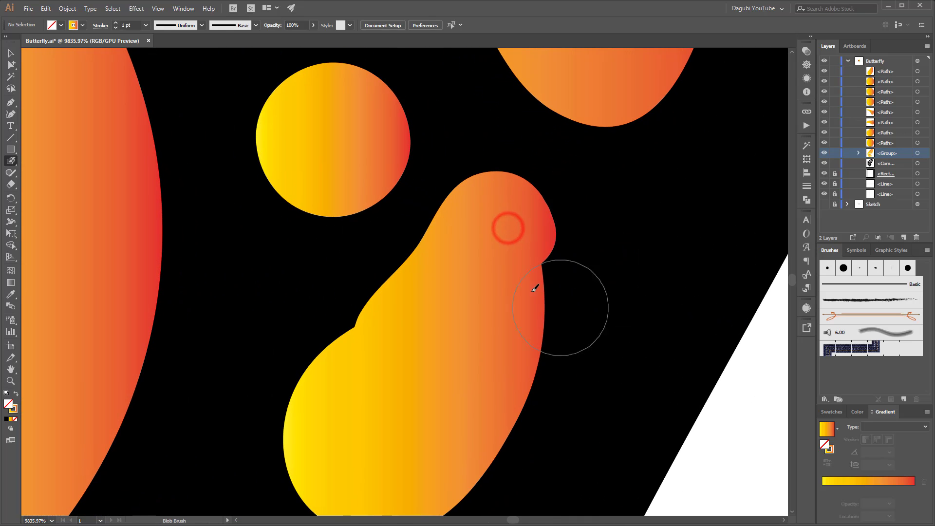
Step: Remove the two dent anchors from the lowest droplet with the Direct Selection tool
click(11, 64)
click(11, 66)
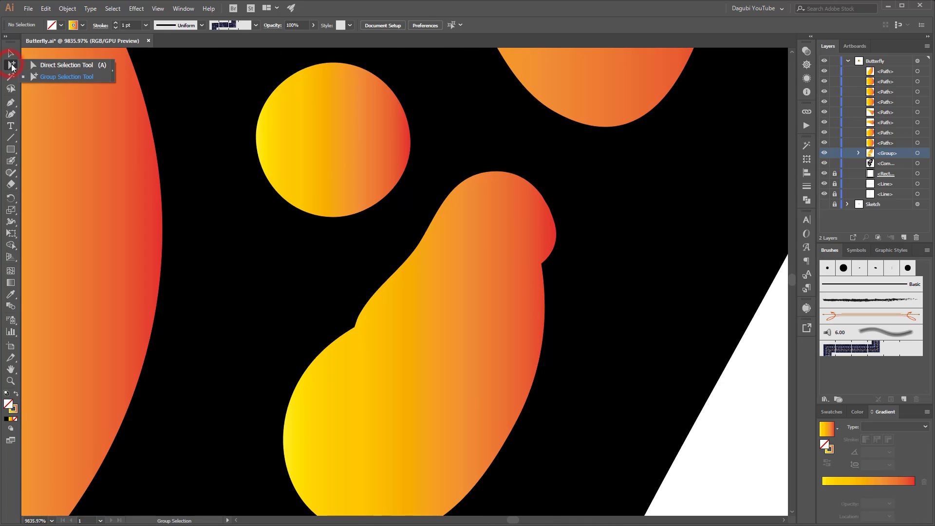
click(54, 65)
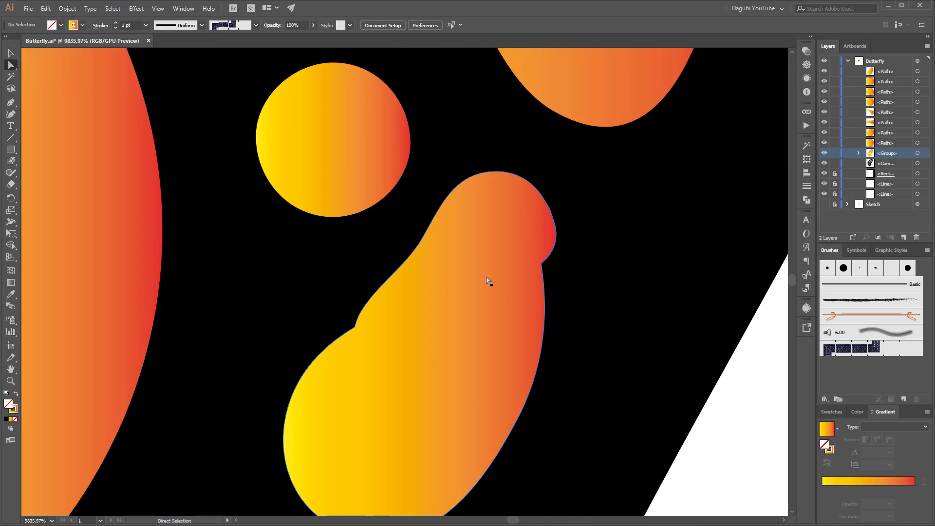
click(542, 264)
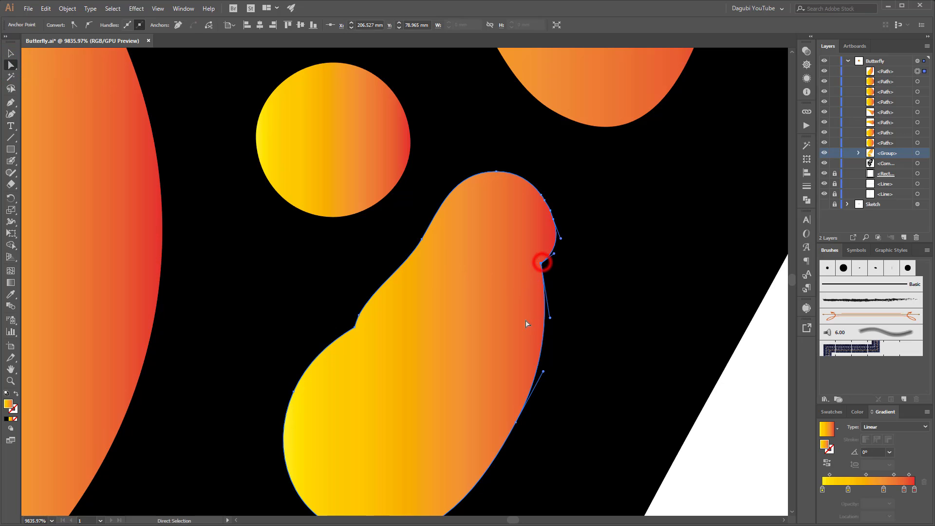
click(354, 327)
shift+click(358, 315)
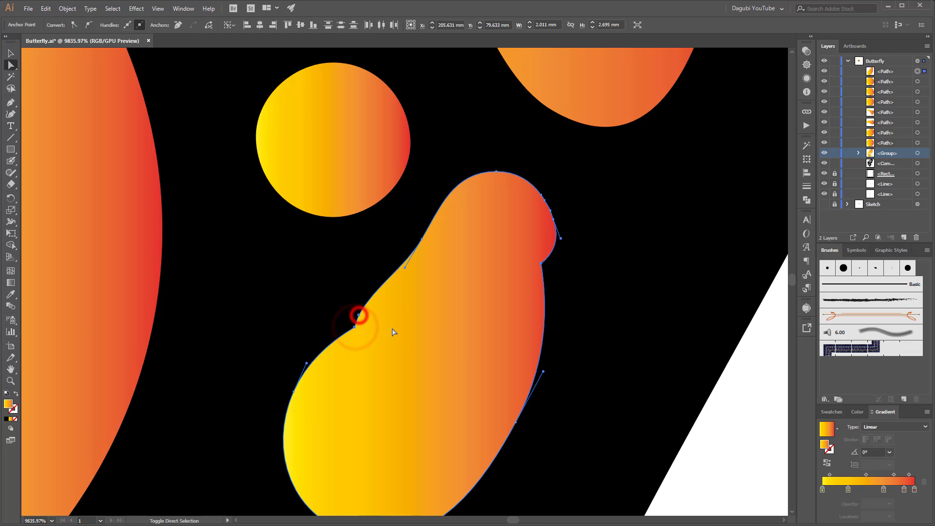
click(178, 26)
drag(456, 333, 512, 307)
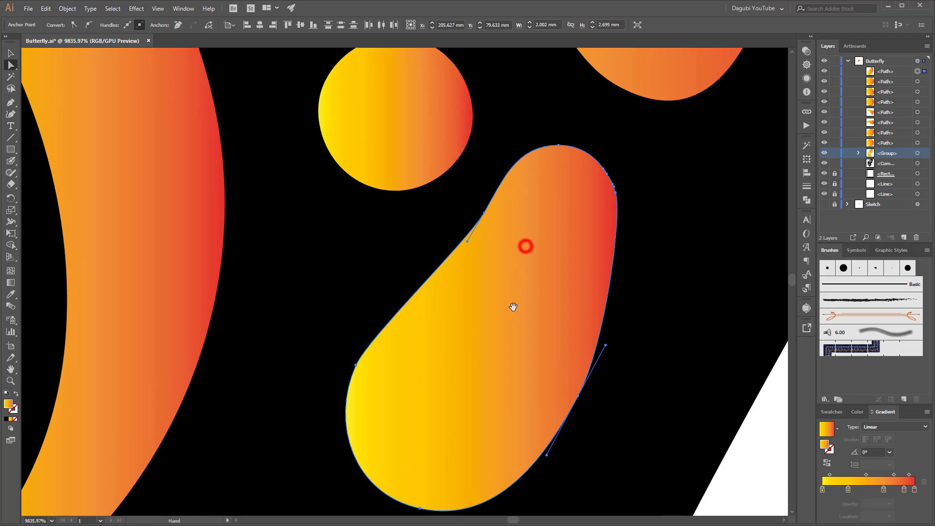
Step: With the Smooth Tool, zoom in and select the long droplet near the wing tip
click(11, 173)
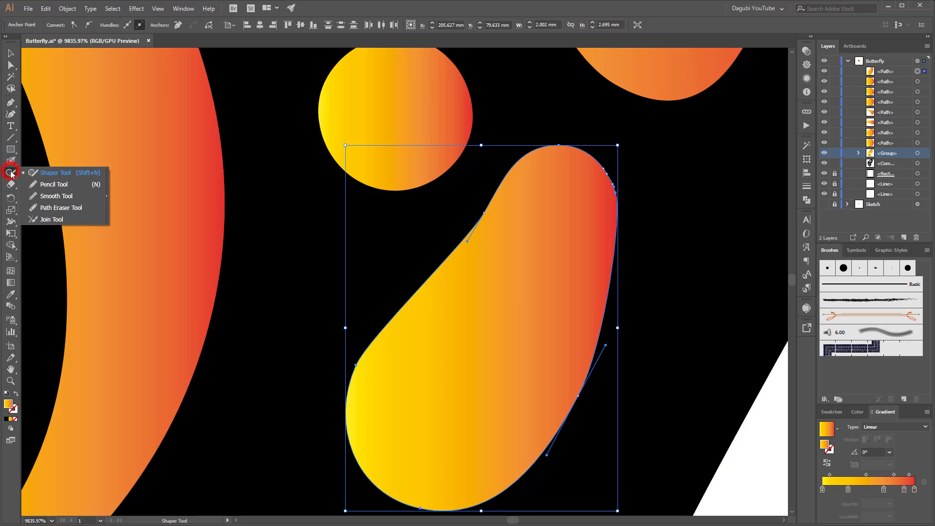
click(44, 198)
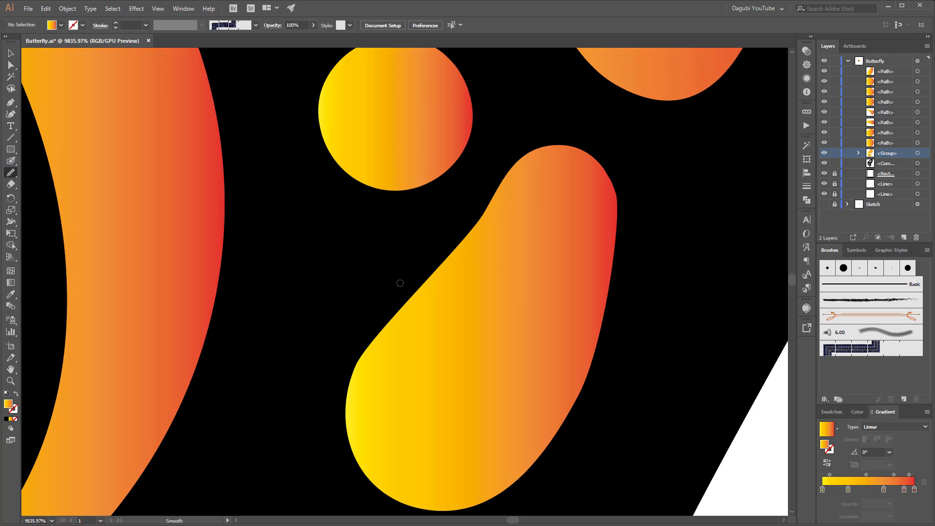
ctrl+click(626, 177)
drag(500, 224, 543, 336)
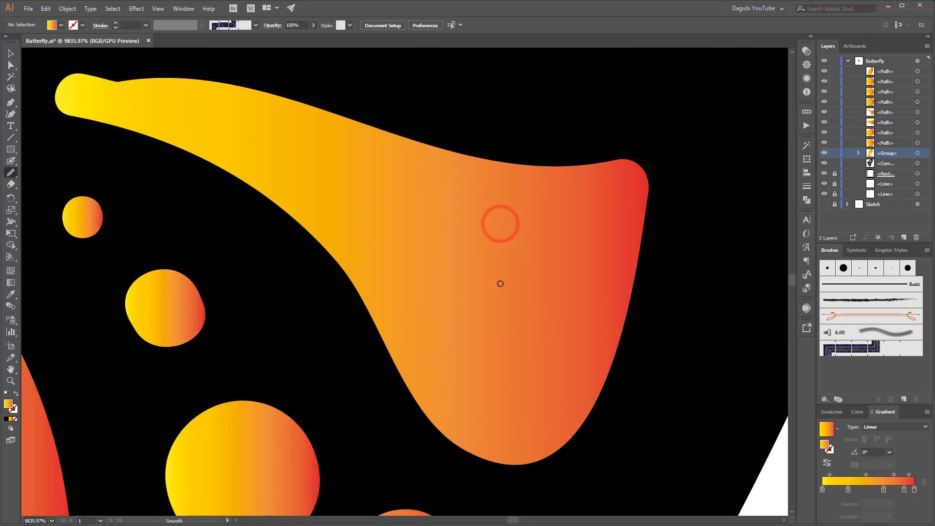
ctrl+click(267, 126)
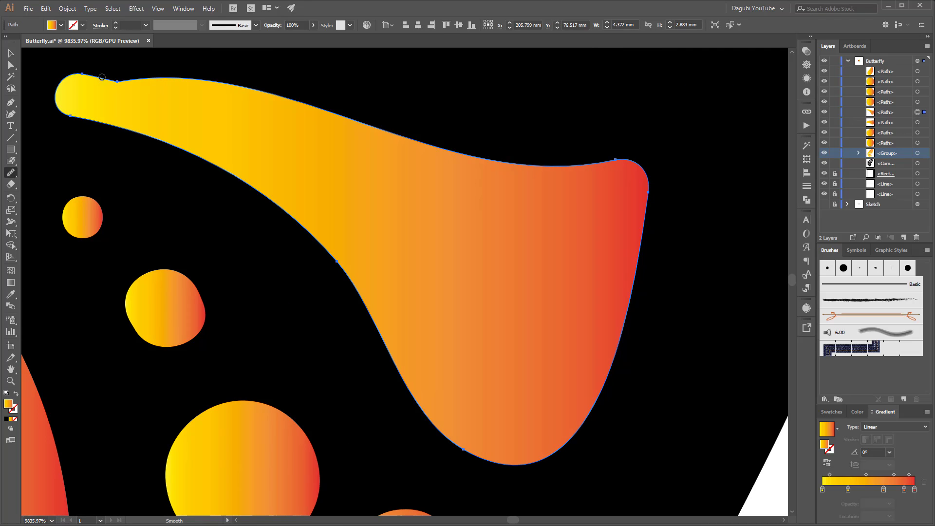
Step: Smooth the droplet's top edge from the left tip across, then deselect it and return to the Blob Brush
mouse_move(102, 77)
mouse_down()
mouse_move(154, 87)
mouse_move(118, 77)
mouse_move(180, 78)
mouse_up()
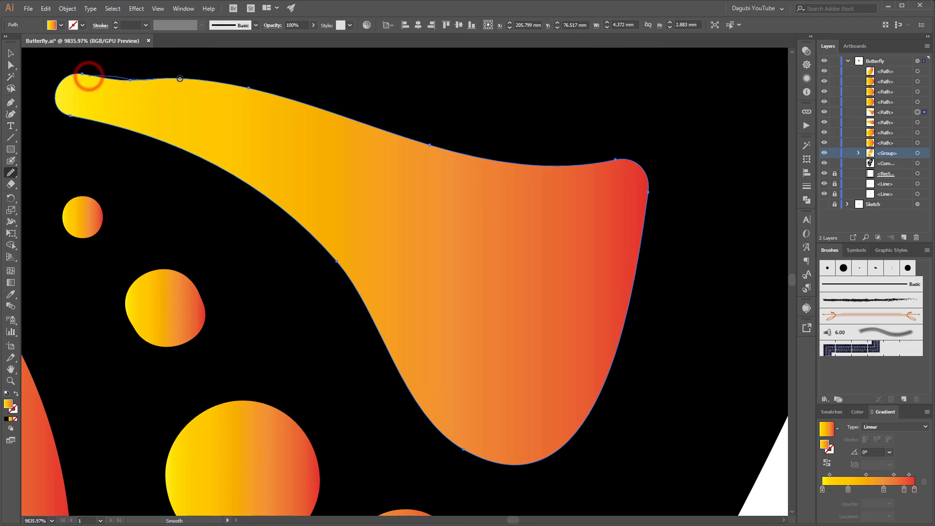
drag(271, 94, 133, 73)
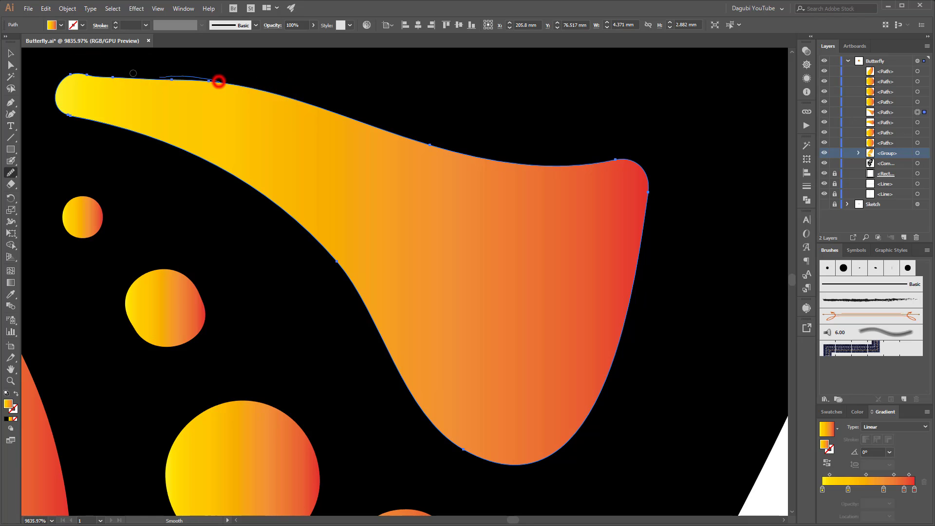
drag(218, 81, 83, 77)
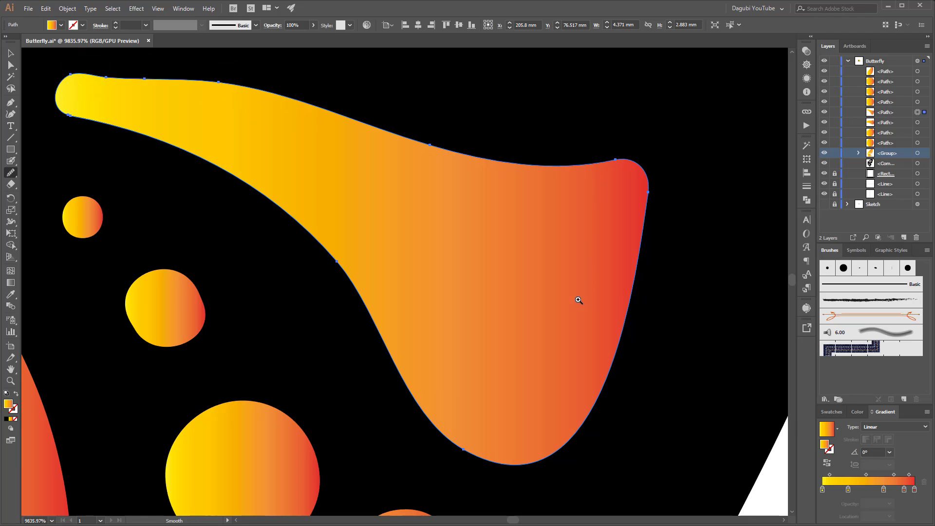
alt+click(559, 286)
alt+click(513, 330)
alt+click(575, 266)
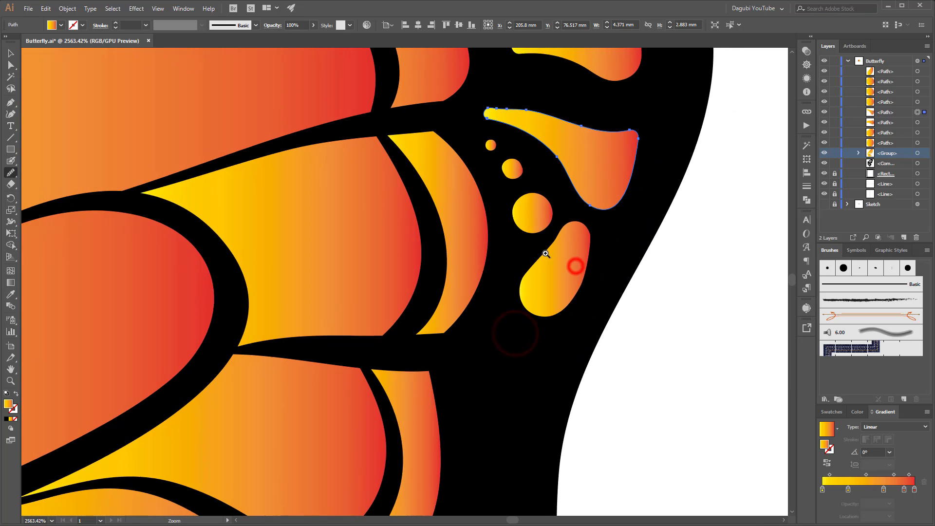
ctrl+click(701, 303)
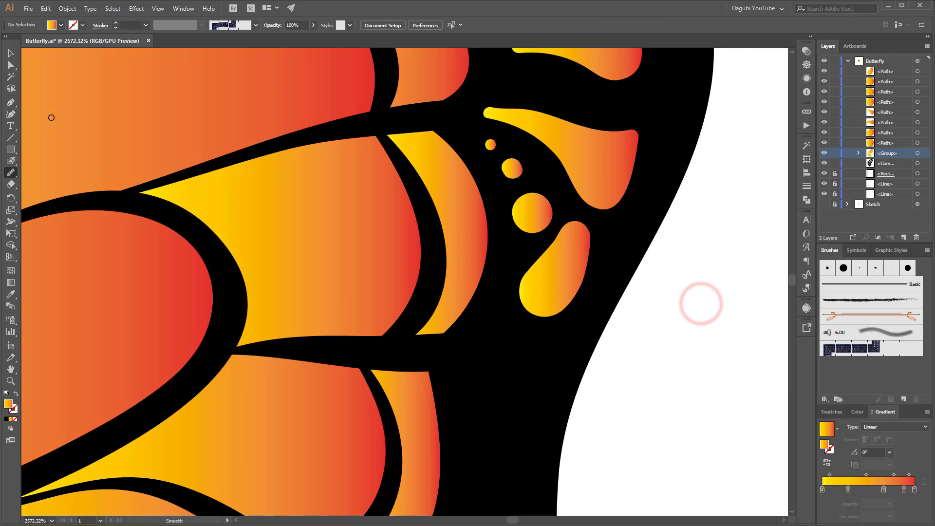
click(11, 162)
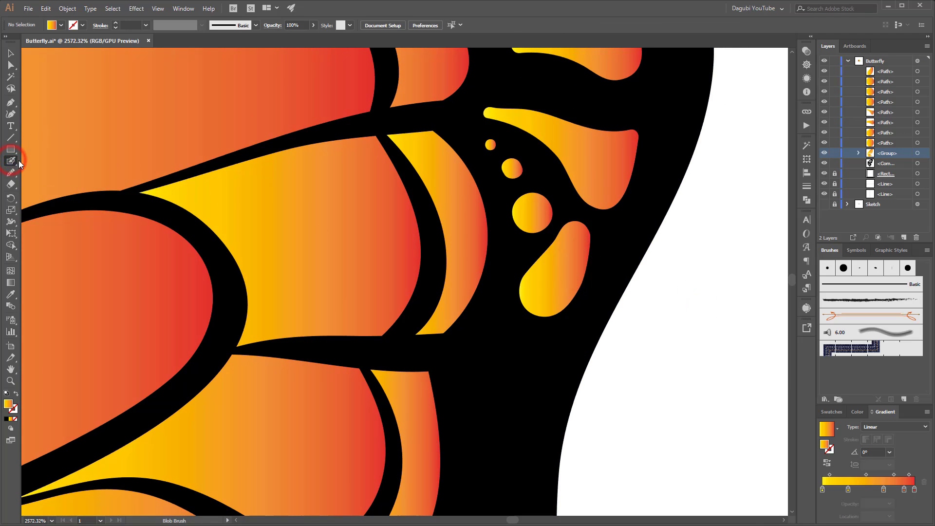
Step: Paint small gradient dots and an elongated spot along the upper forewing's black border
ctrl+alt+click(716, 302)
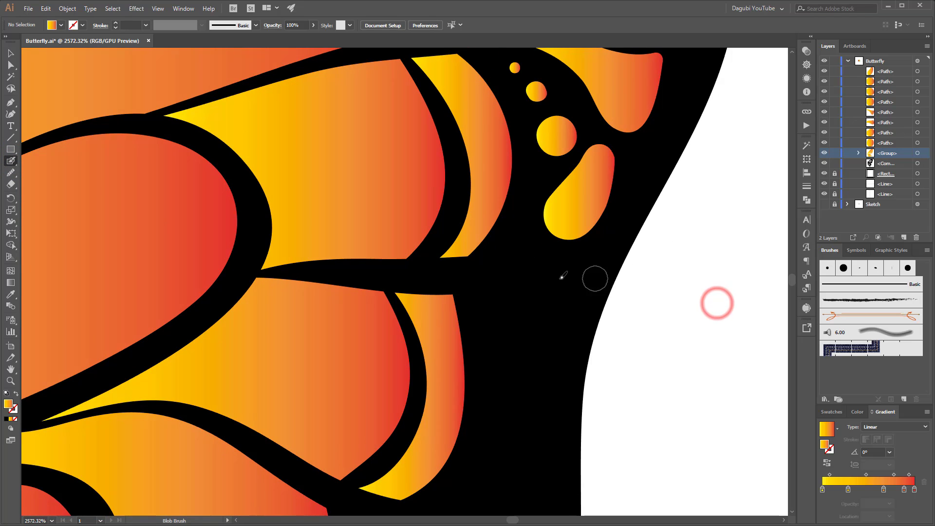
ctrl+alt+click(563, 302)
scroll(532, 194, up, 2)
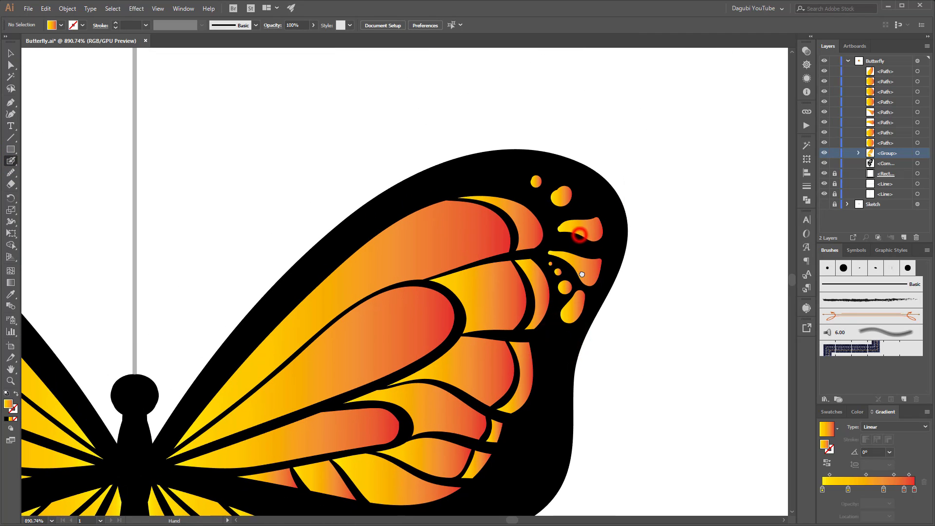
click(529, 189)
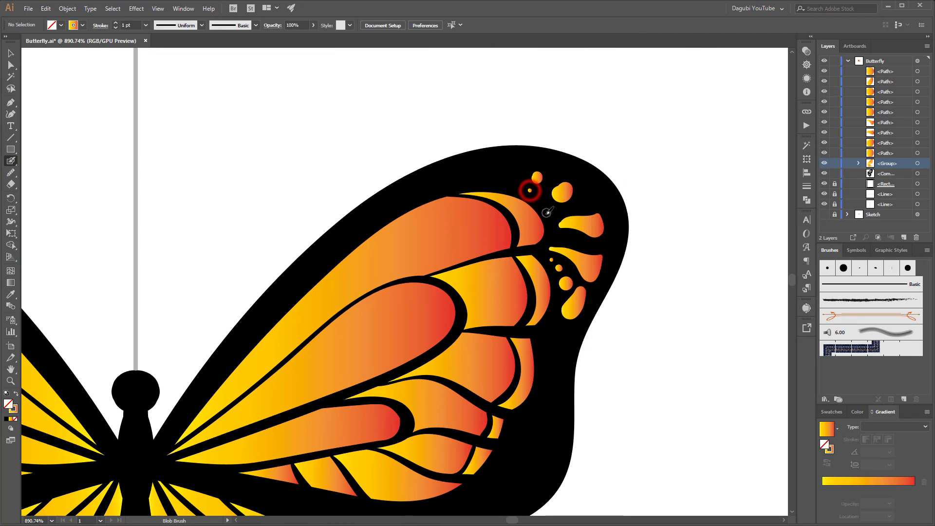
click(545, 206)
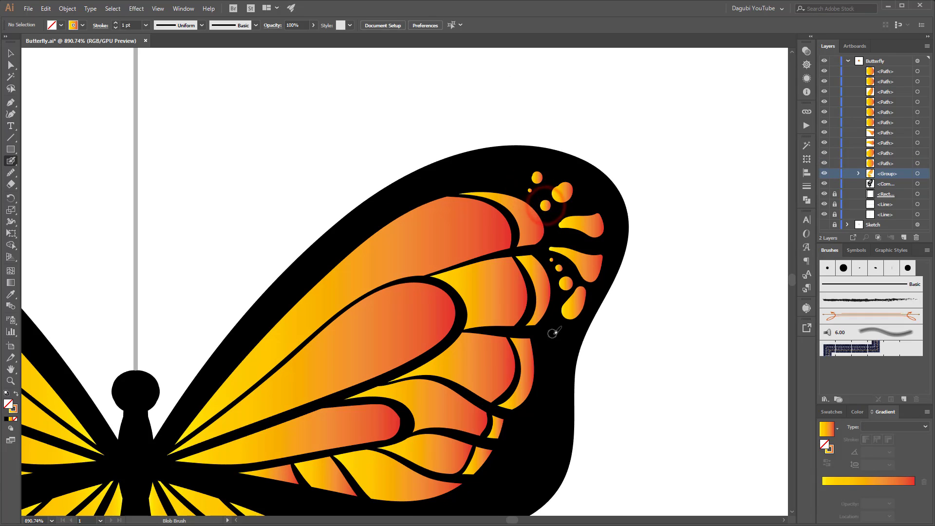
click(552, 319)
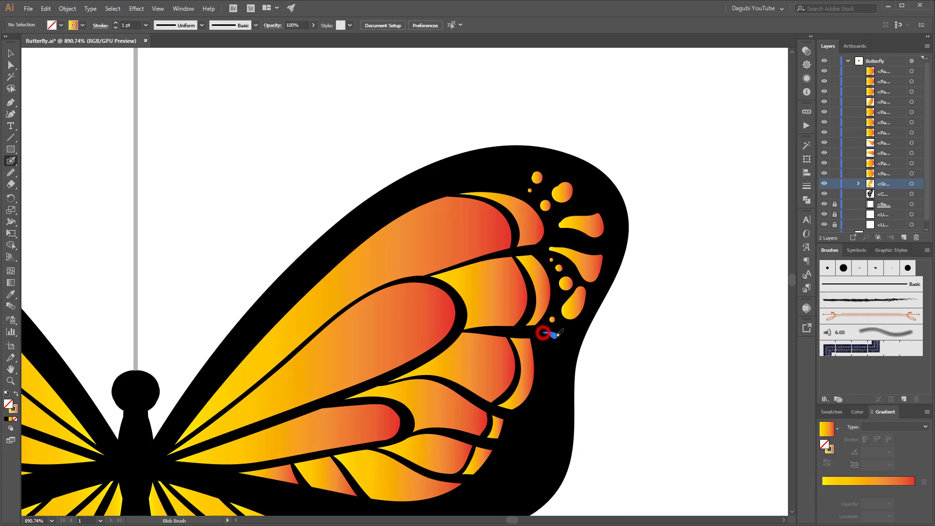
drag(541, 335, 569, 339)
click(542, 345)
click(548, 360)
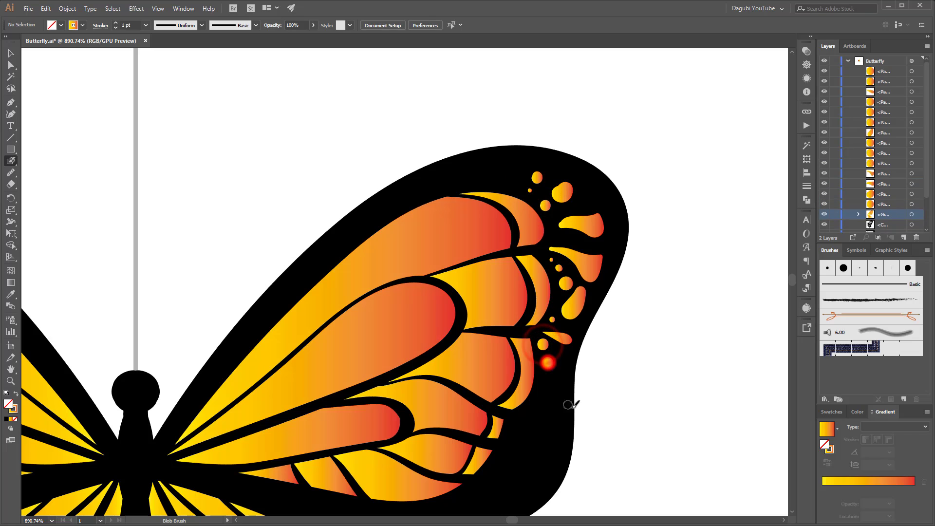
Step: Add two large round spots and three small dabs on the forewing's lower outer edge
drag(655, 355, 687, 243)
drag(582, 270, 584, 280)
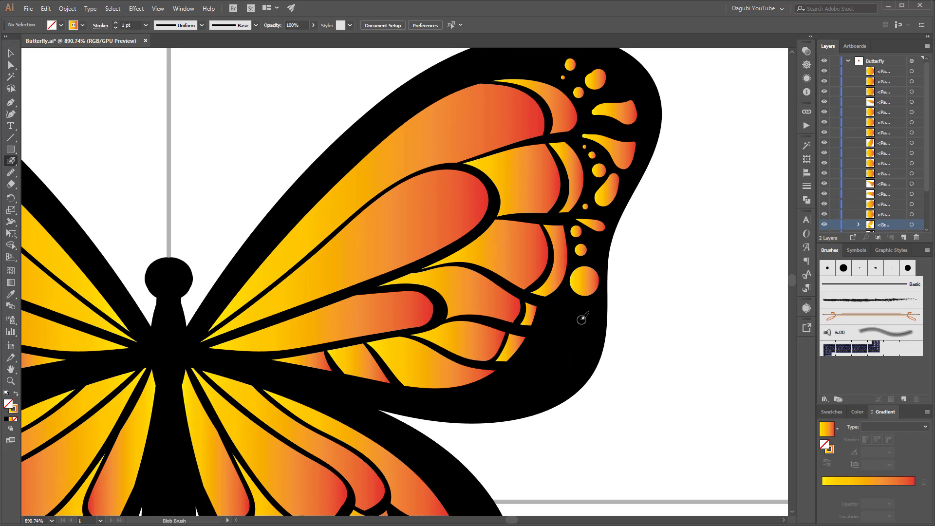
drag(582, 318, 588, 322)
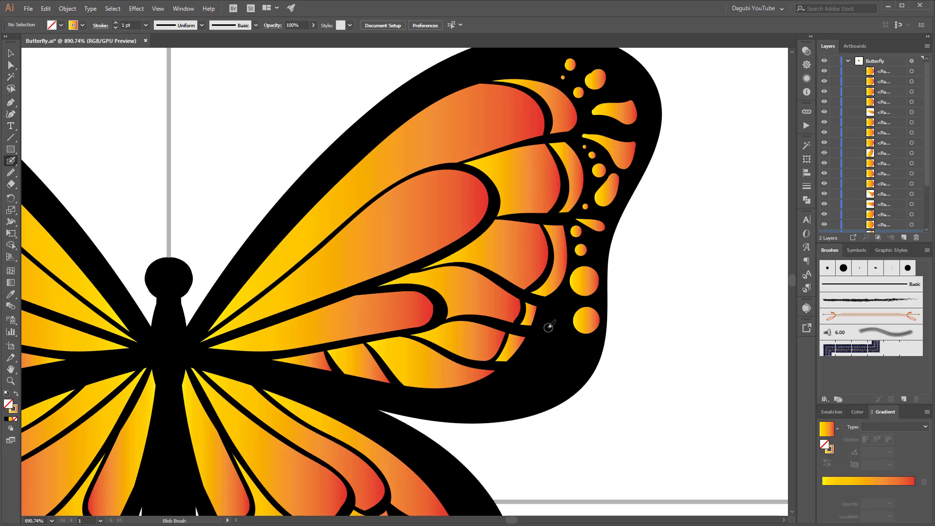
click(561, 319)
click(544, 319)
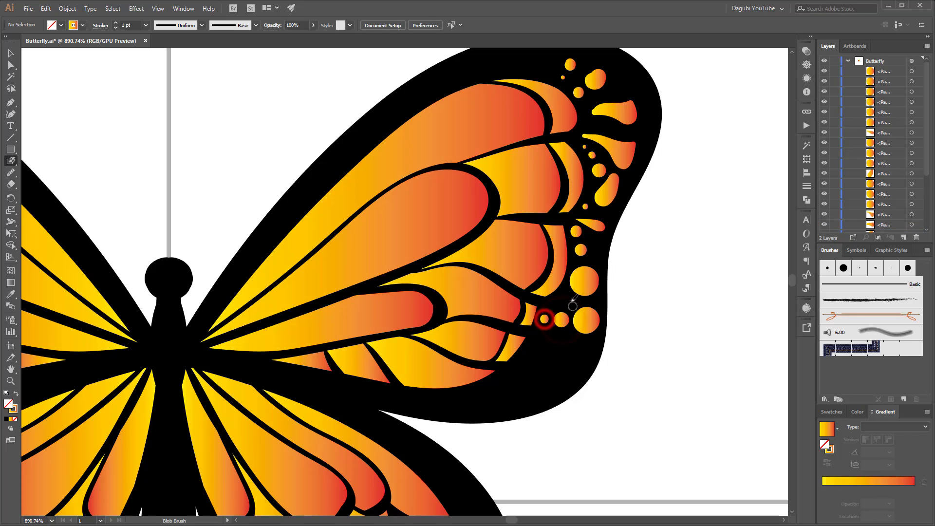
click(564, 298)
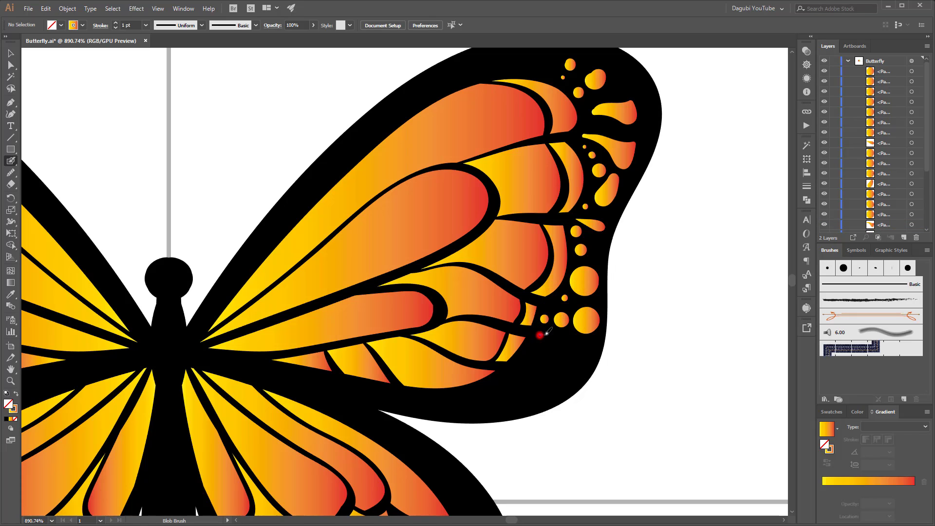
Step: Paint a curling teardrop, three small dots and a teardrop at the forewing's bottom edge
mouse_move(539, 334)
mouse_down()
mouse_move(581, 343)
mouse_move(576, 358)
mouse_up()
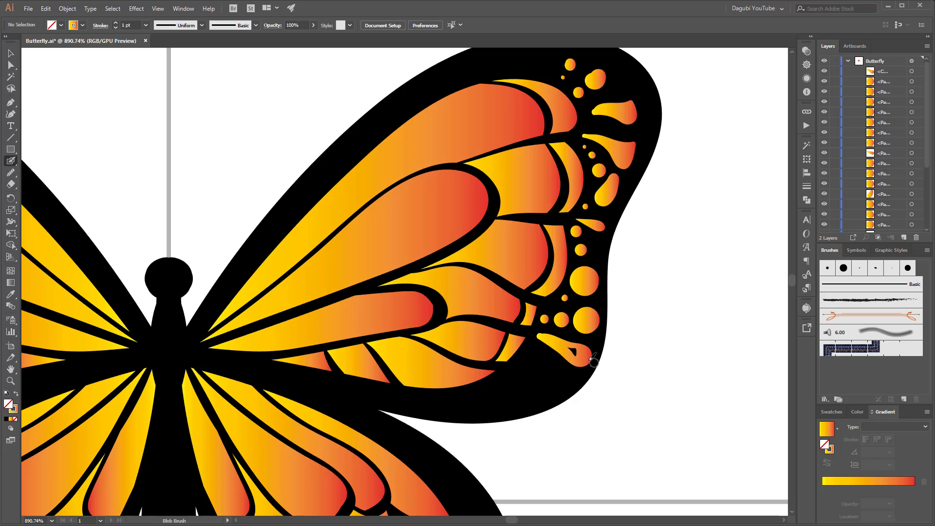
click(566, 346)
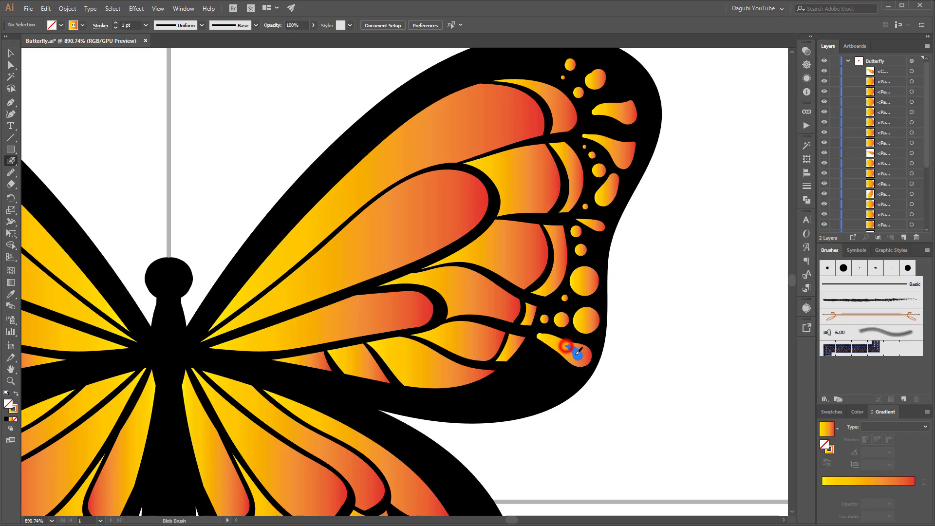
click(530, 359)
click(546, 372)
click(562, 384)
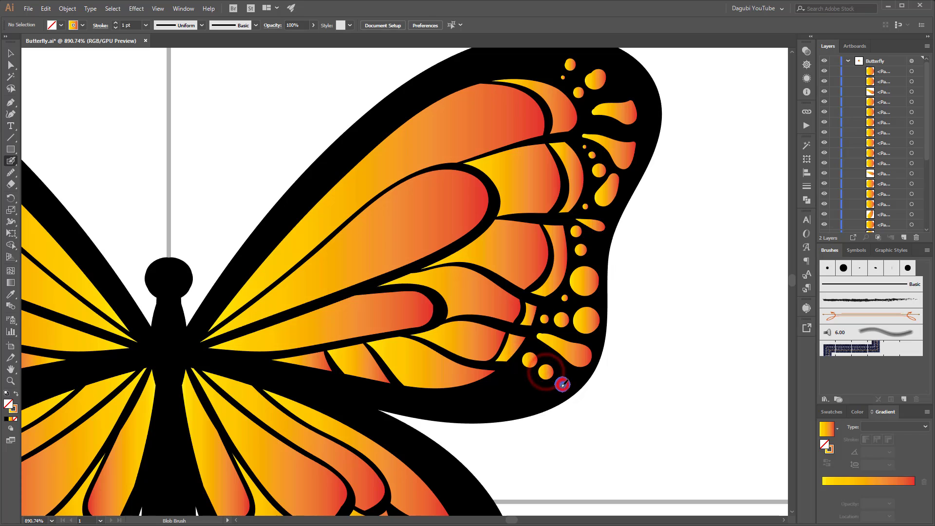
mouse_move(510, 375)
mouse_down()
mouse_move(537, 390)
mouse_move(512, 375)
mouse_move(532, 397)
mouse_up()
Step: Dab a row of four gradient dots along the lower forewing edge
scroll(584, 396, down, 2)
scroll(584, 396, left, 2)
click(545, 335)
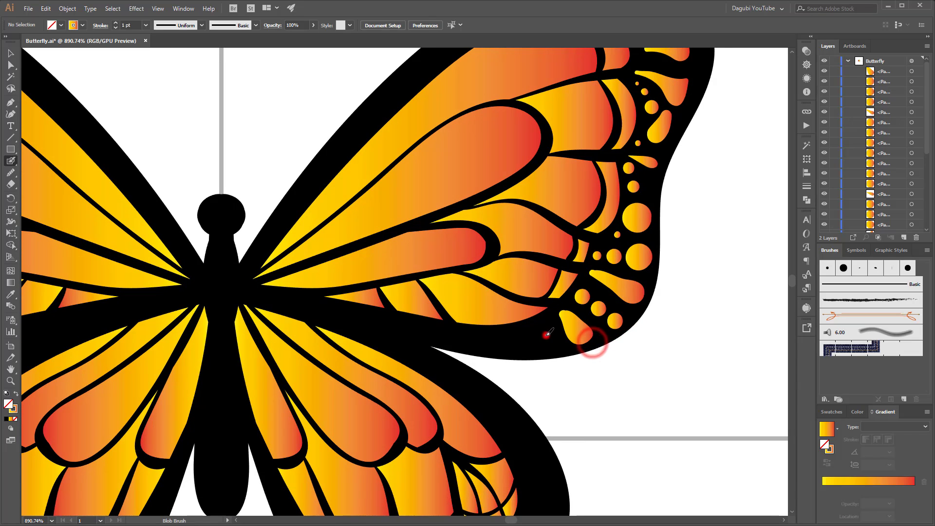
click(524, 340)
click(508, 341)
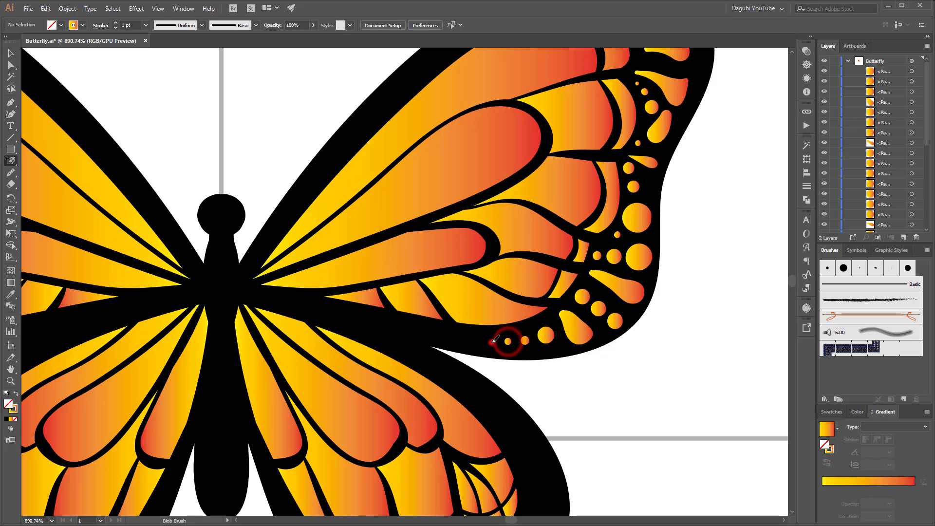
click(491, 342)
Step: Paint an elongated spot and two dots along the hindwing's upper edge
scroll(584, 341, down, 3)
scroll(584, 341, right, 1)
mouse_move(392, 278)
mouse_down()
mouse_move(451, 305)
mouse_move(441, 317)
mouse_move(495, 348)
mouse_move(502, 362)
mouse_move(485, 364)
mouse_move(522, 394)
mouse_move(499, 391)
mouse_up()
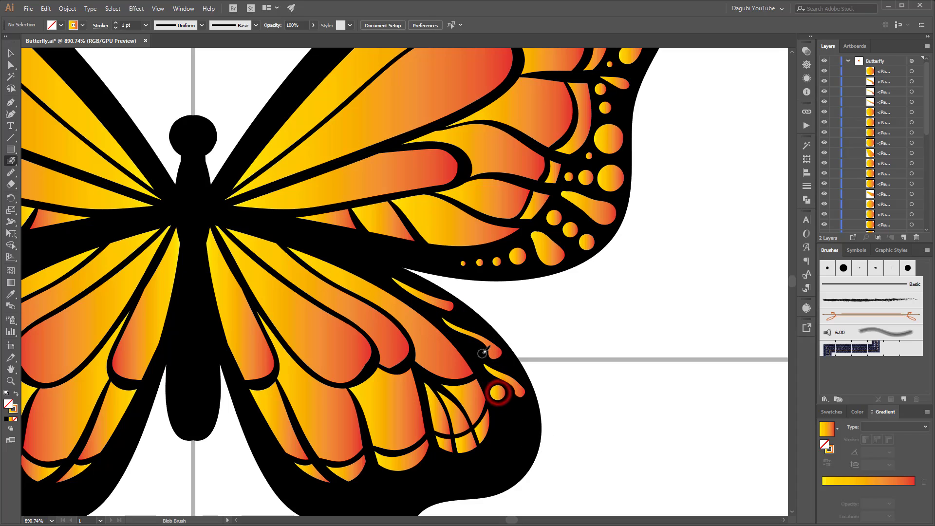
click(475, 350)
click(382, 274)
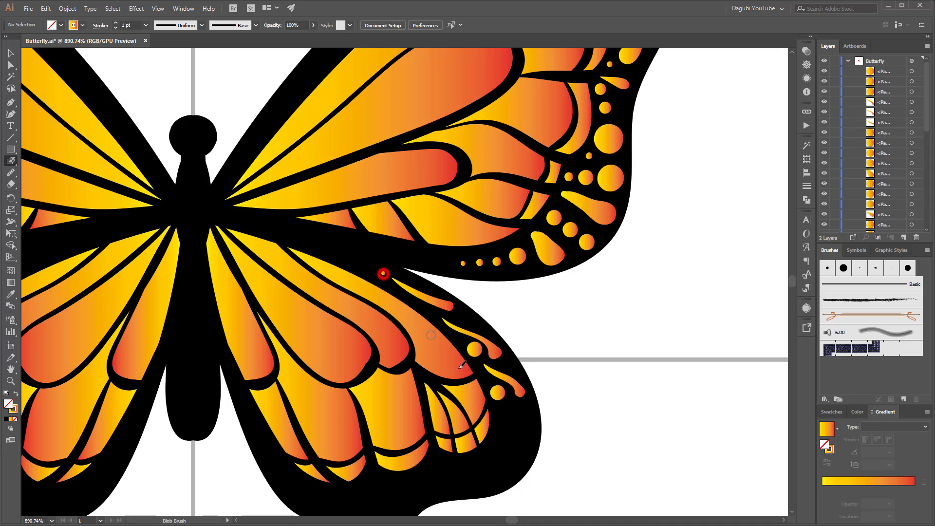
scroll(532, 380, down, 3)
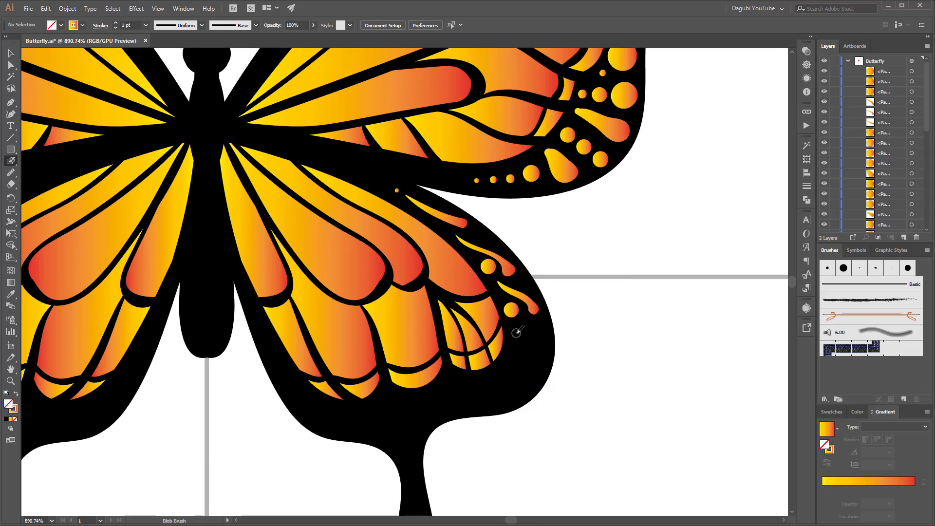
Step: Add a teardrop, three dots and a crescent spot on the hindwing's outer and lower edge
mouse_move(516, 331)
mouse_down()
mouse_move(538, 349)
mouse_move(513, 355)
mouse_move(532, 367)
mouse_move(520, 391)
mouse_move(472, 405)
mouse_move(454, 383)
mouse_up()
click(513, 356)
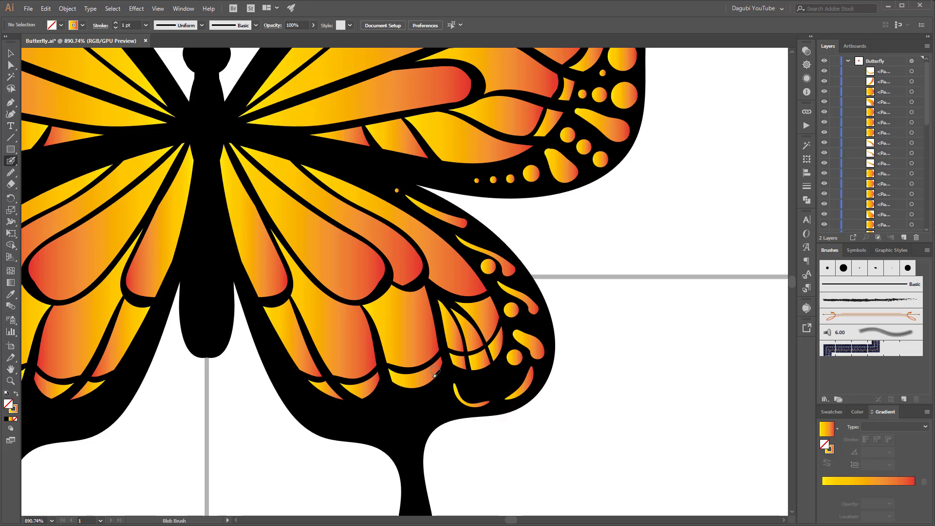
click(474, 388)
click(500, 378)
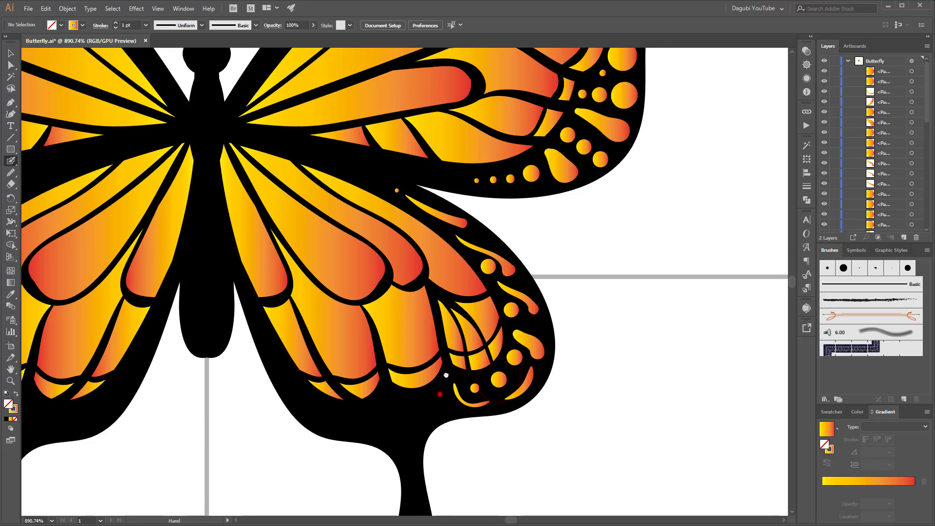
mouse_move(439, 393)
mouse_down()
mouse_move(479, 295)
mouse_move(497, 291)
mouse_move(460, 304)
mouse_up()
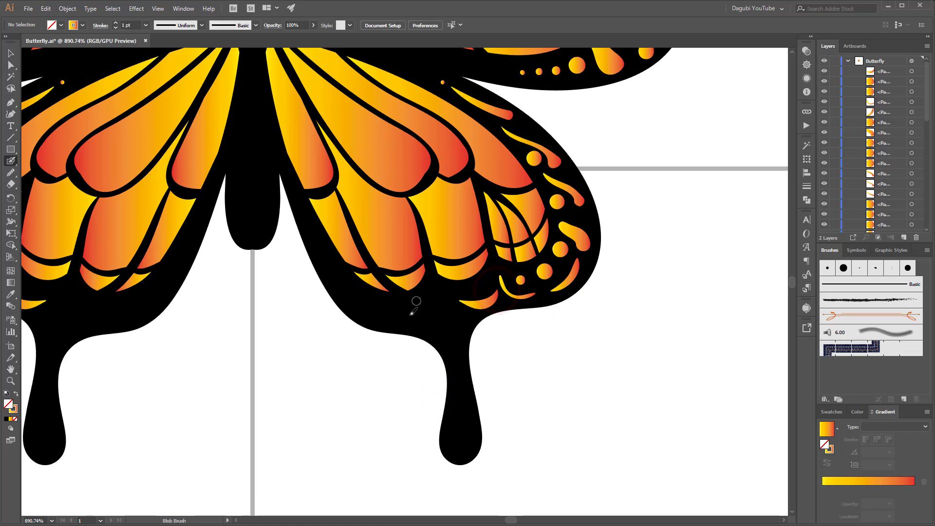
Step: Dab four dots down the other hindwing edge and finish with a hooked crescent
click(322, 246)
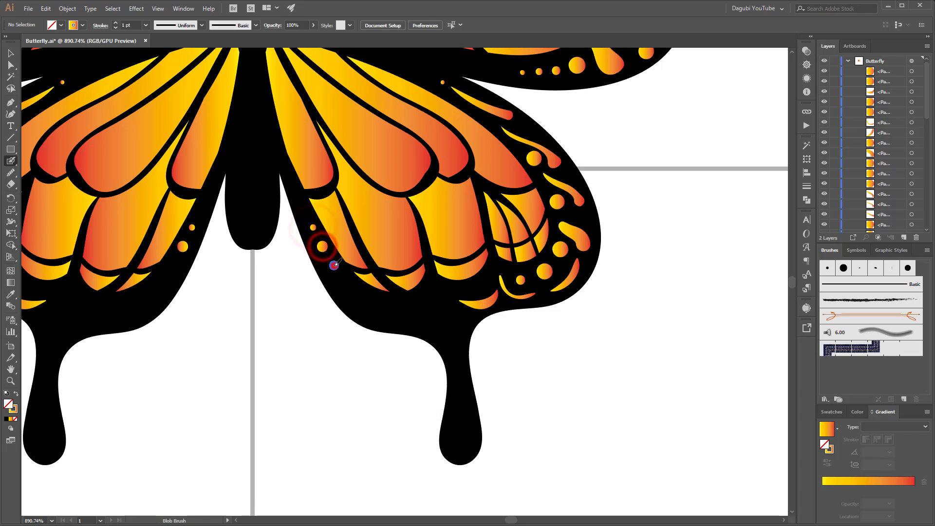
click(334, 265)
click(347, 287)
click(366, 305)
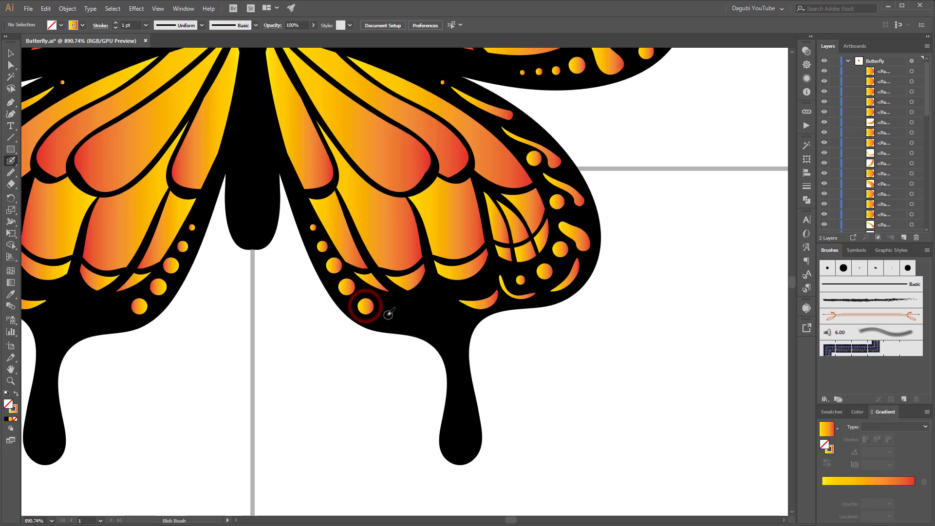
mouse_move(388, 314)
mouse_down()
mouse_move(403, 311)
mouse_move(400, 302)
mouse_up()
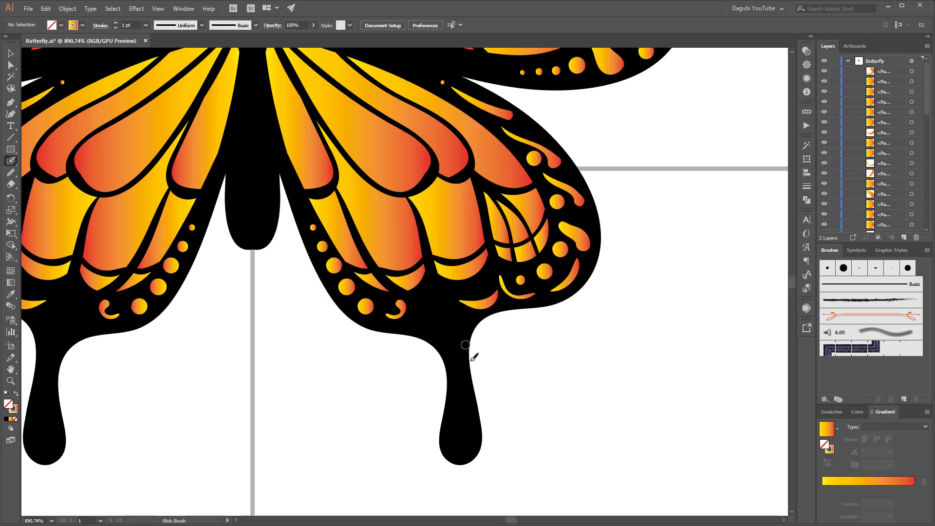
Step: Paint a gradient teardrop inside the tail and dots near its base, undoing one stray dot
drag(461, 383, 459, 444)
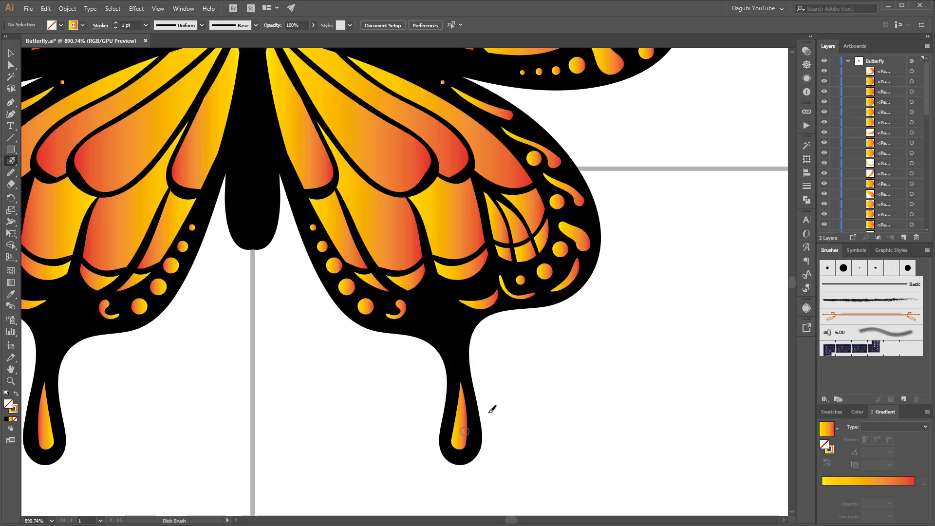
click(434, 286)
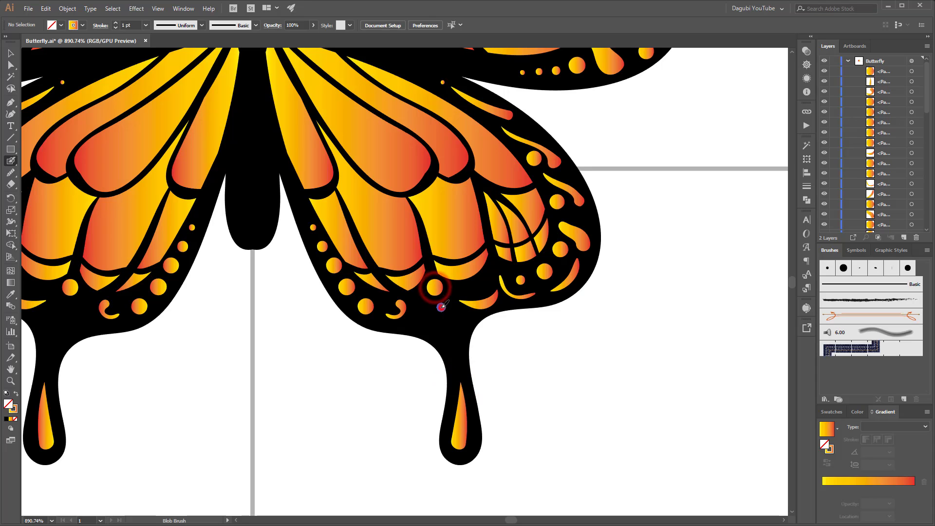
click(440, 307)
click(447, 322)
click(460, 320)
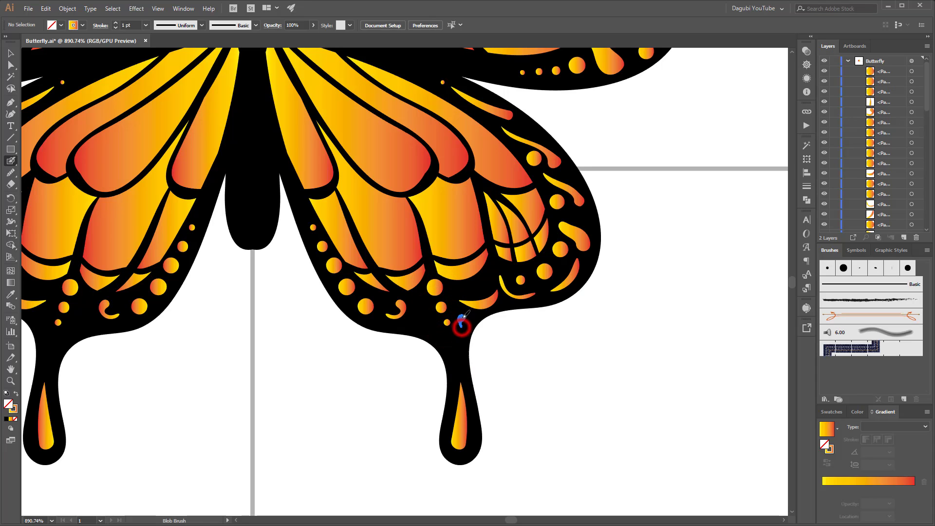
key(ctrl+z)
click(462, 315)
click(423, 314)
Step: Dab two small gradient dots into the upper right wing's top border, then view the whole butterfly
drag(567, 369, 435, 239)
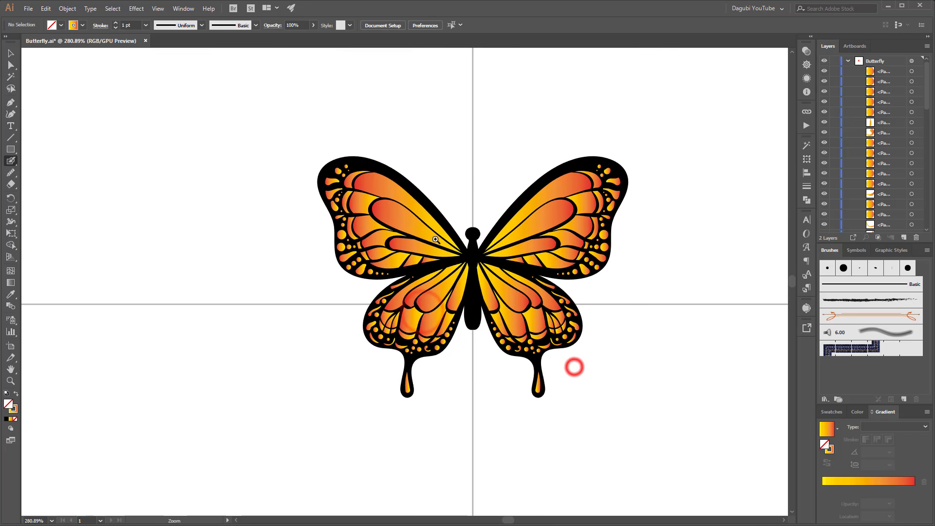
drag(579, 165, 596, 168)
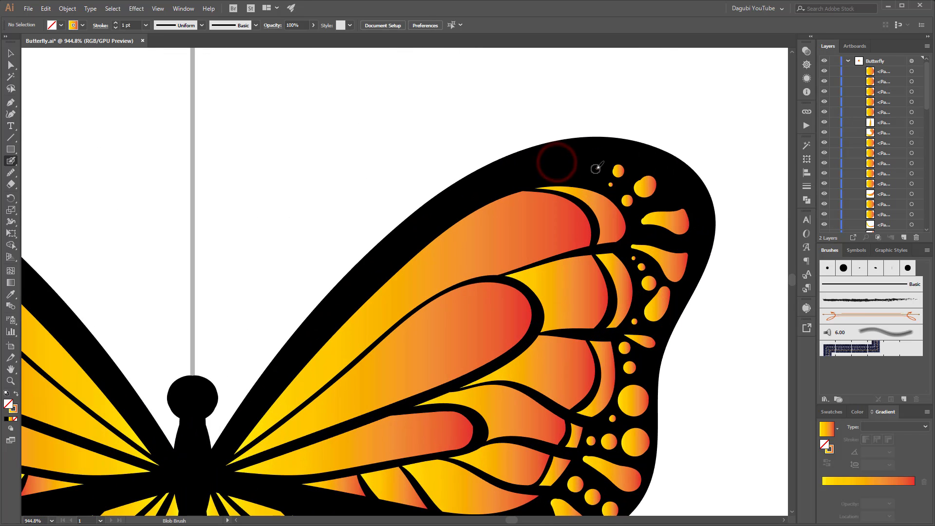
click(596, 167)
click(580, 167)
drag(606, 334, 534, 264)
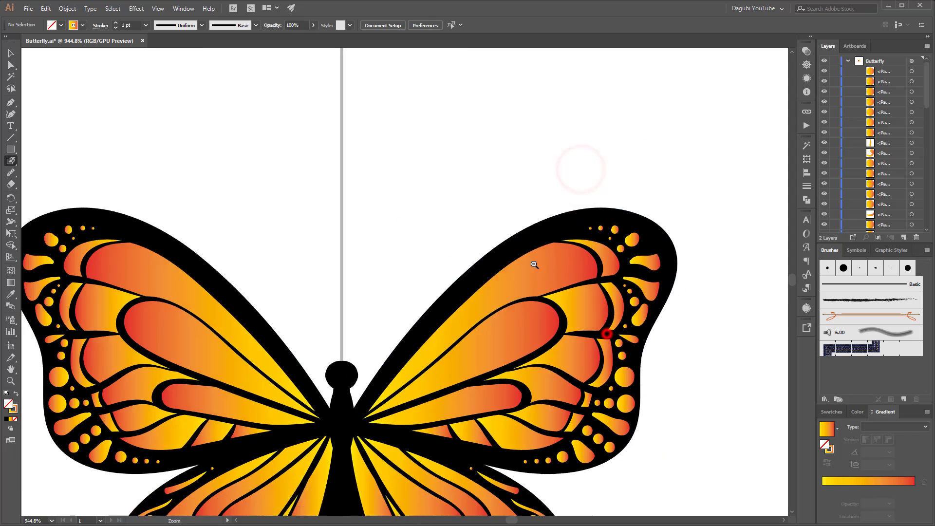
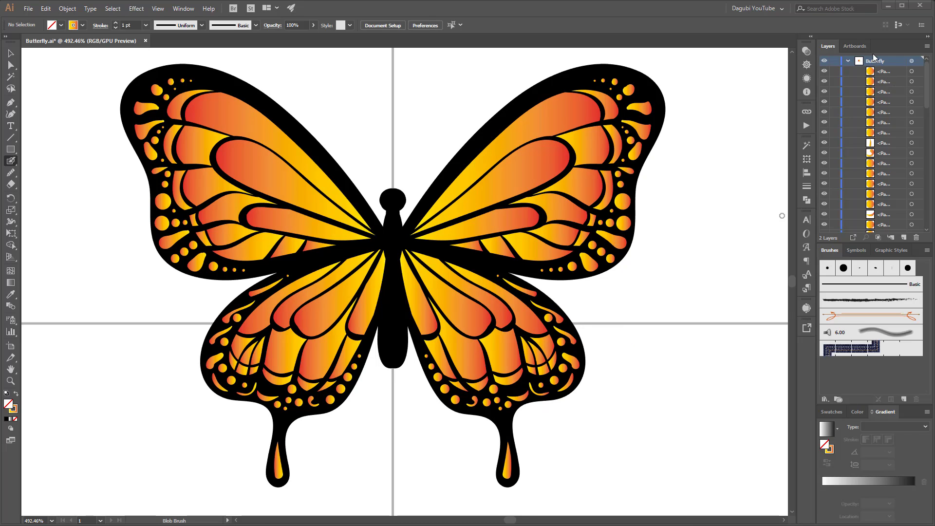
Step: Select the spot paths from first to last and collect them into new sublayer Layer 3
click(898, 73)
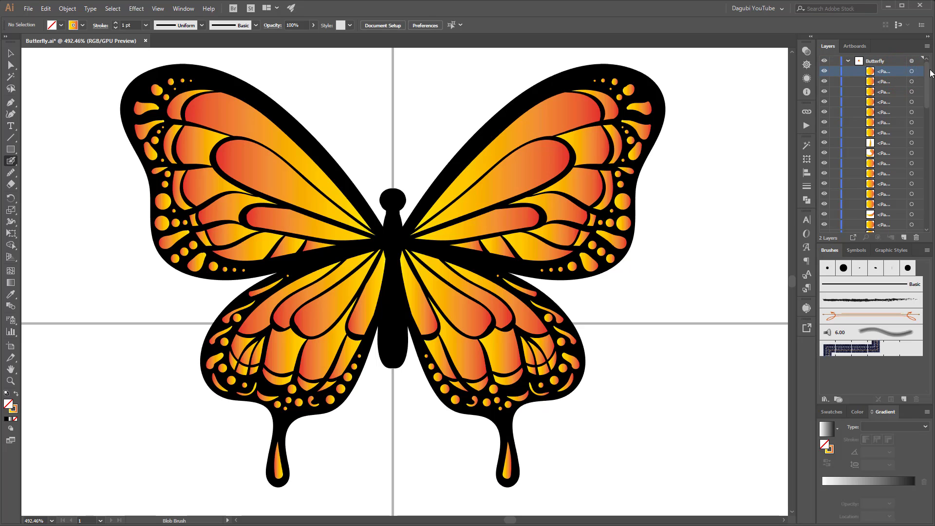
drag(927, 74, 926, 193)
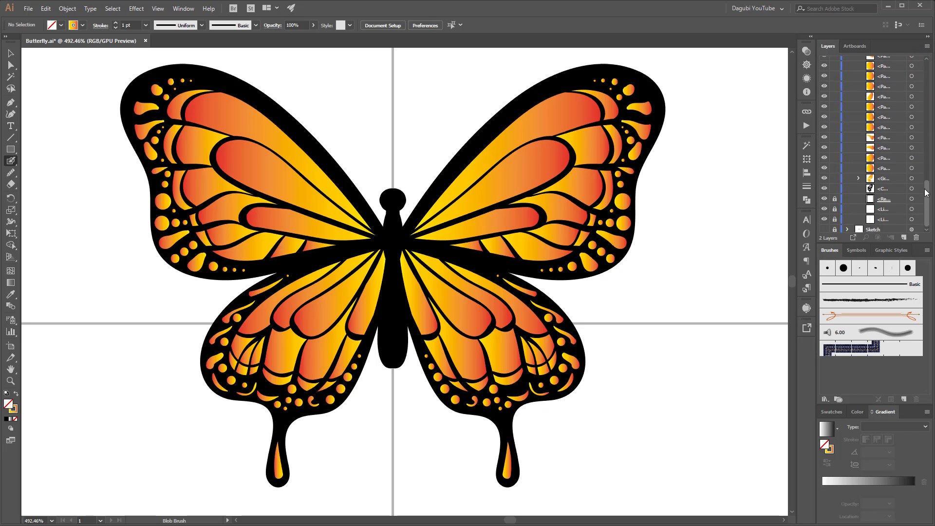
shift+click(897, 168)
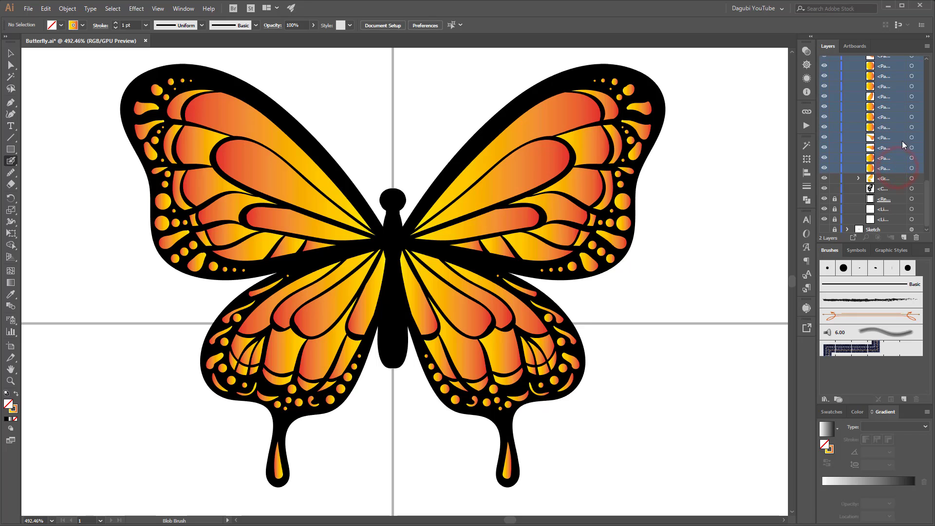
click(927, 46)
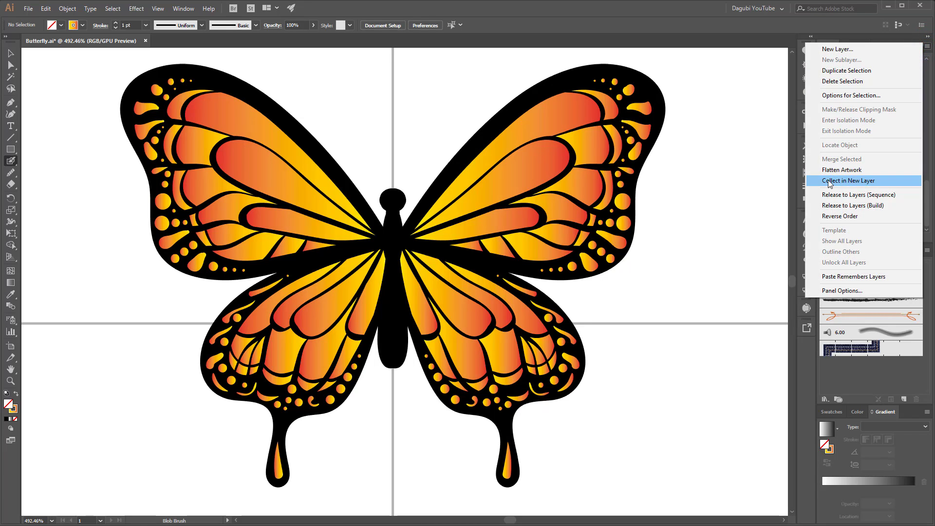
click(855, 181)
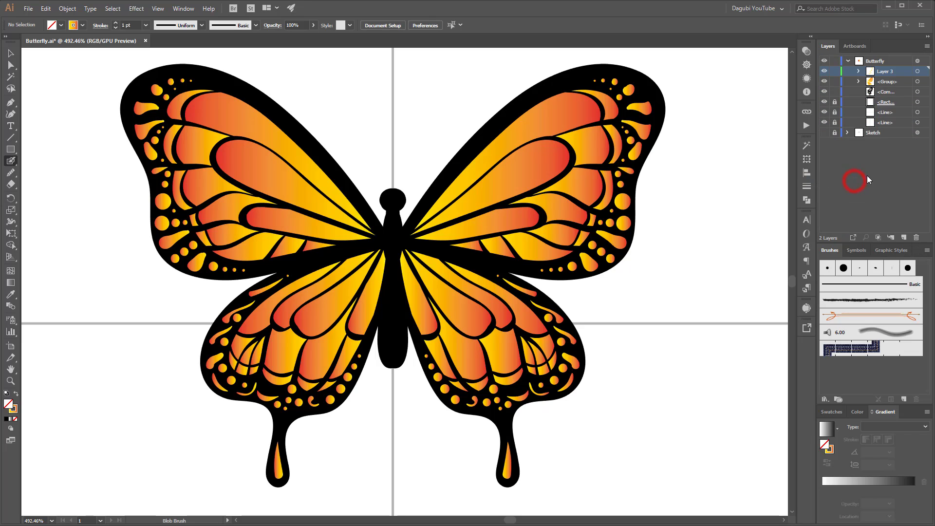
Step: Check Layer 3 and the wing <Group> by toggling visibility, then select the wing gradient group
click(825, 72)
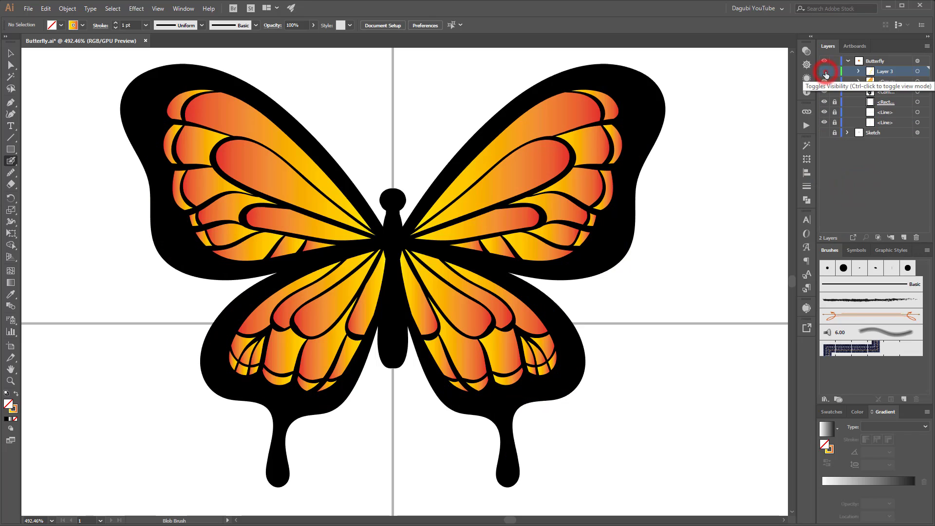
click(825, 72)
click(884, 81)
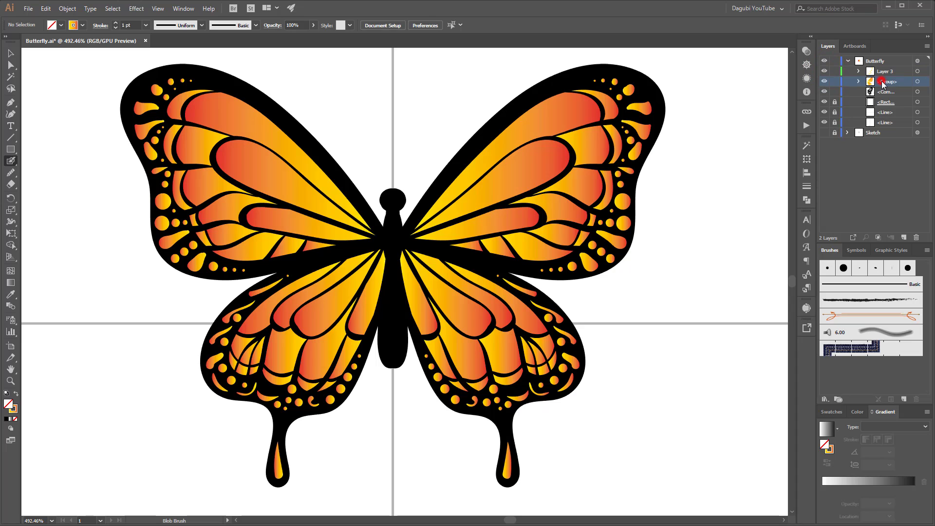
click(823, 82)
click(823, 82)
click(918, 83)
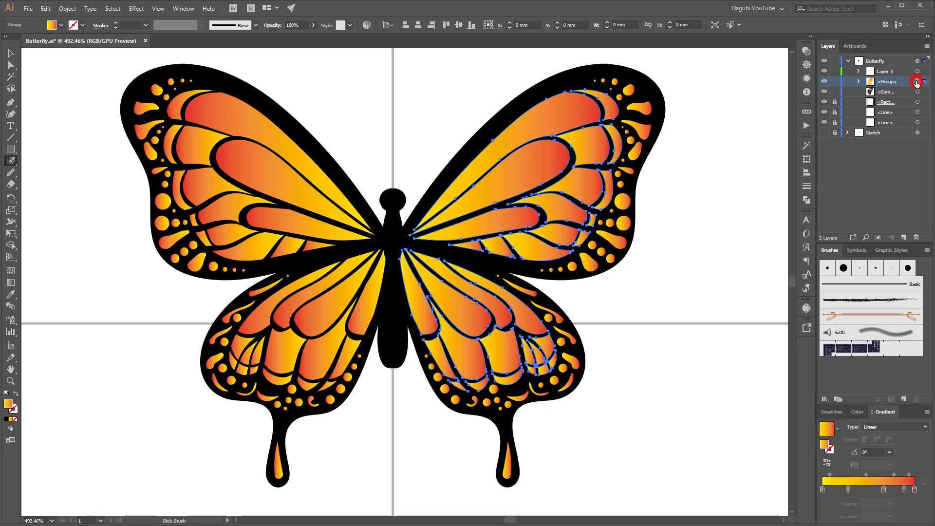
Step: Open the Sky library from the fill swatches' Gradients libraries
click(61, 25)
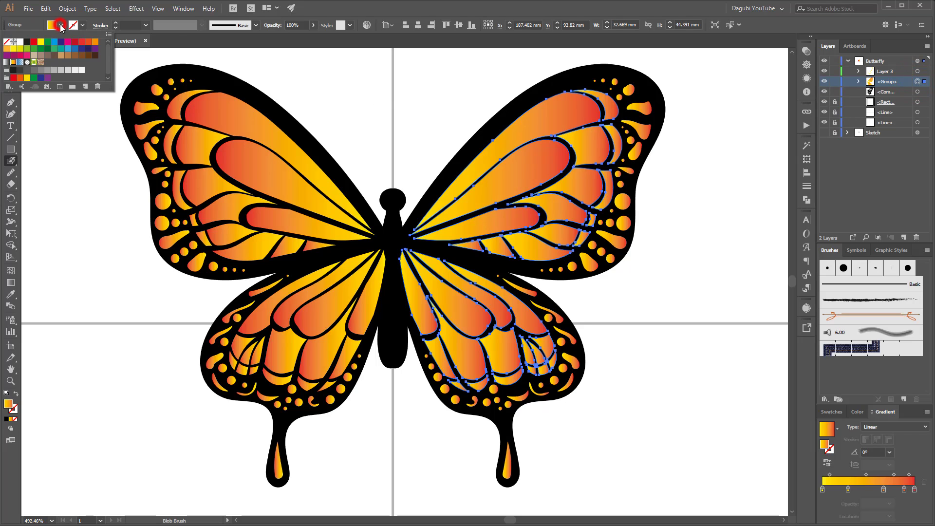
click(8, 88)
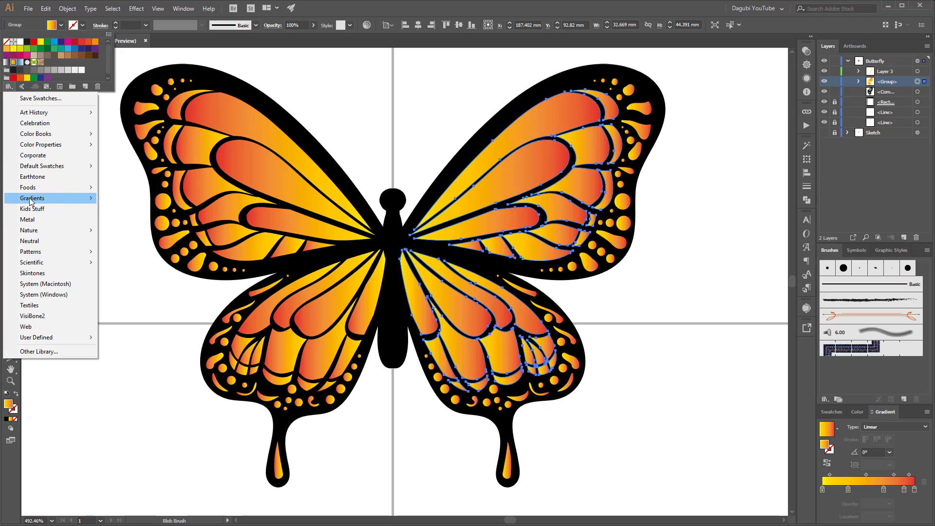
mouse_move(31, 201)
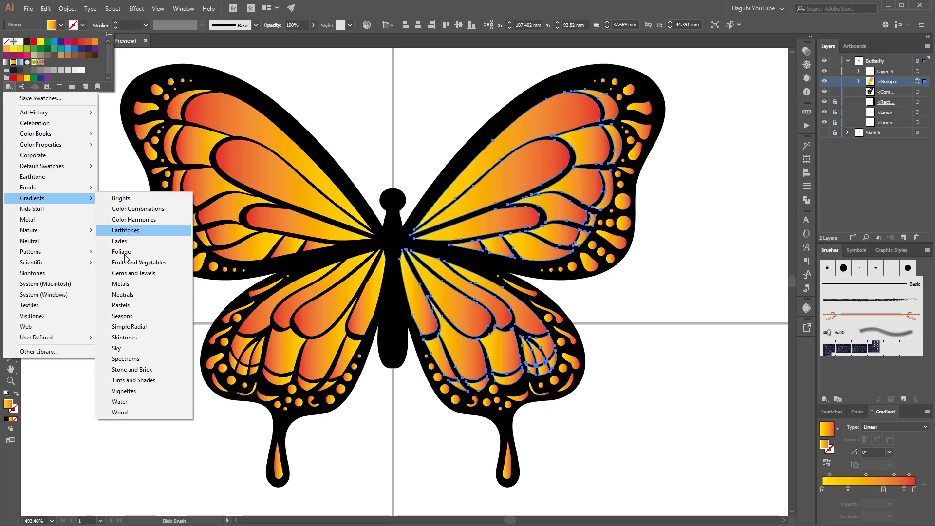
click(116, 350)
Step: Try several Sky gradients on the wings, apply the deep blue one, then close the library and deselect
click(449, 259)
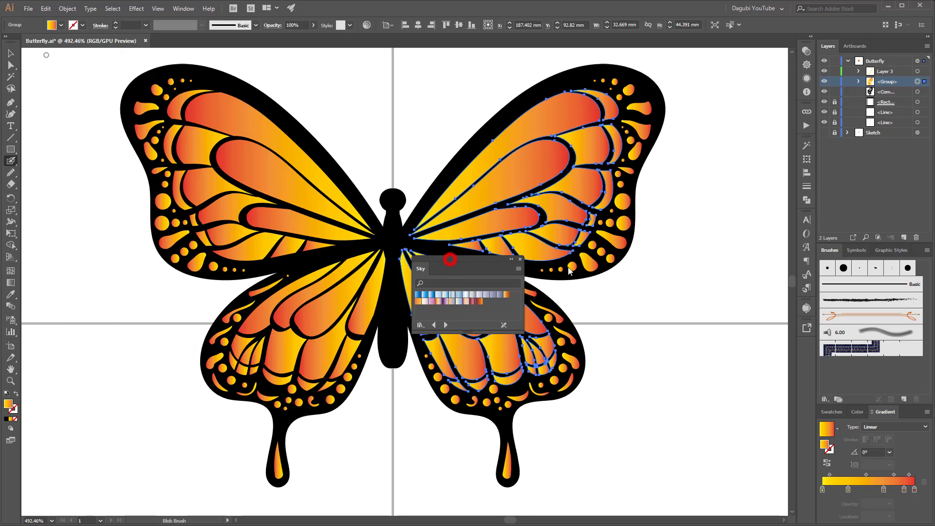
drag(450, 259, 680, 262)
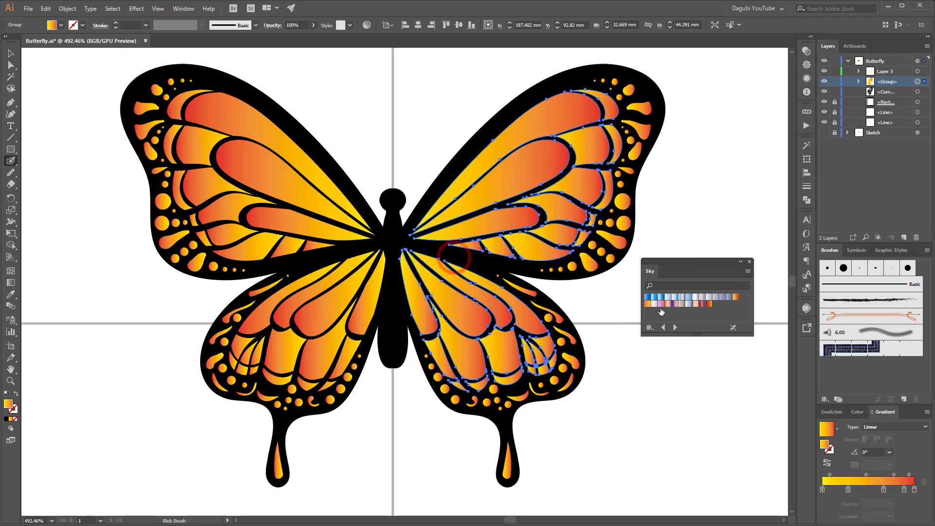
click(661, 298)
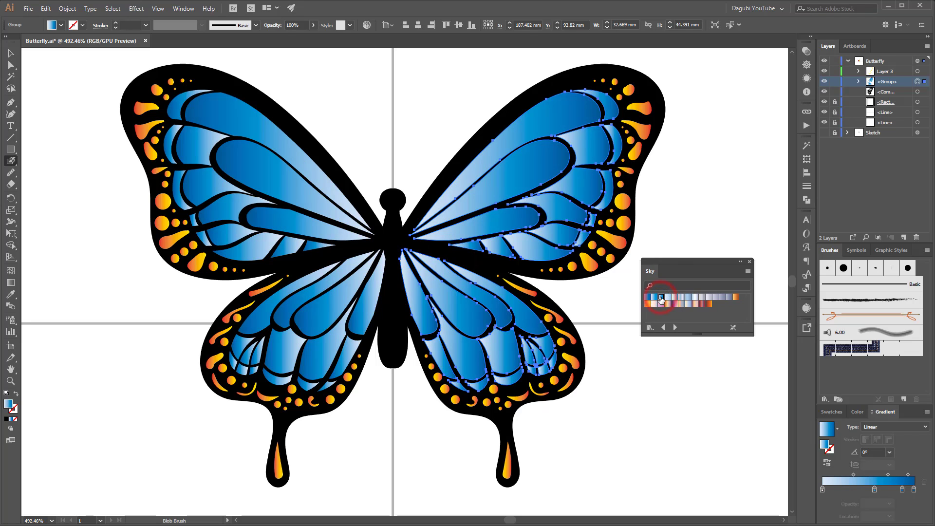
click(655, 297)
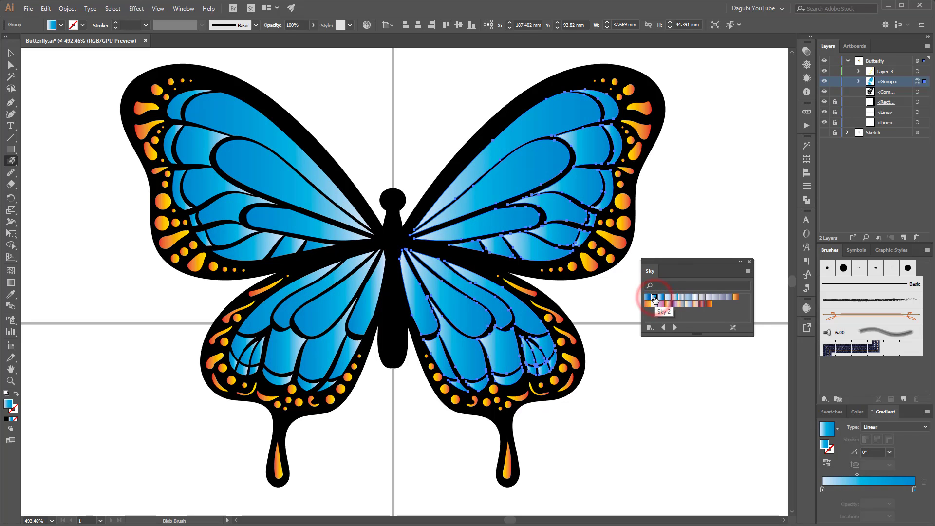
click(668, 298)
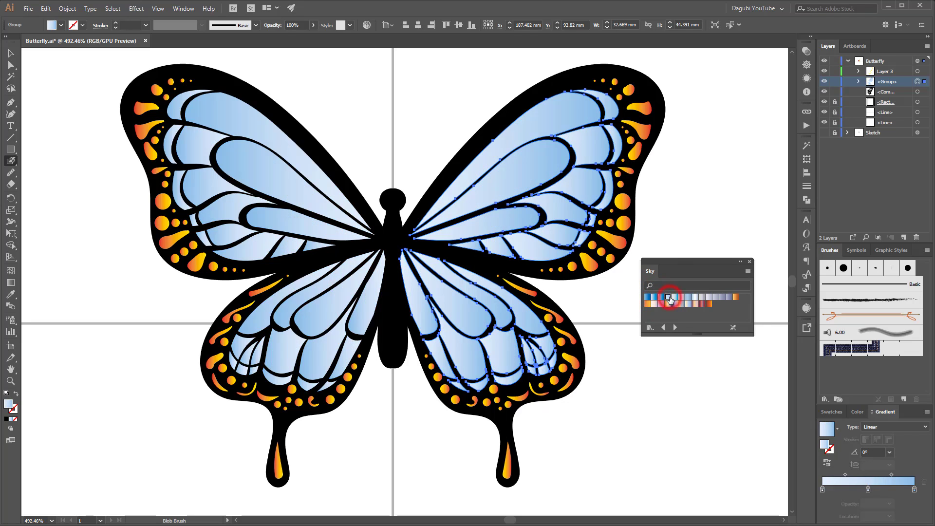
click(674, 297)
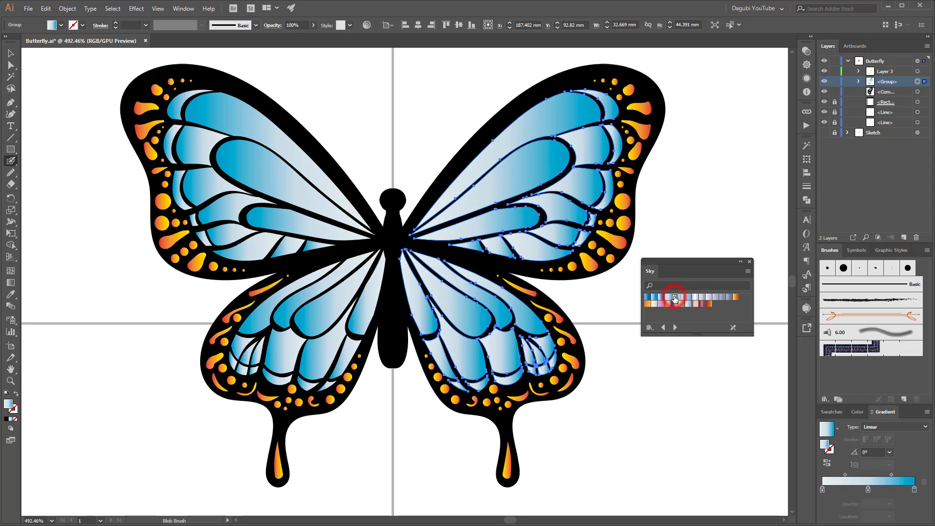
click(662, 298)
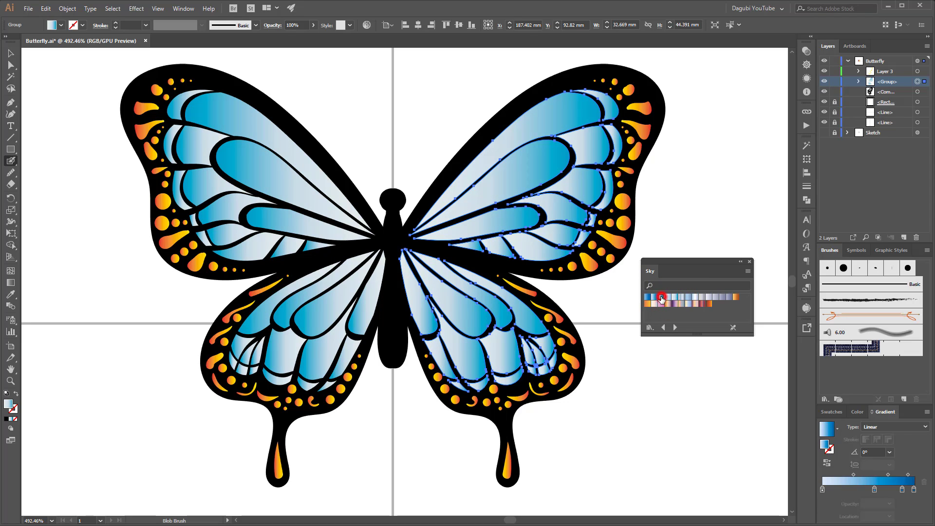
click(749, 263)
click(685, 282)
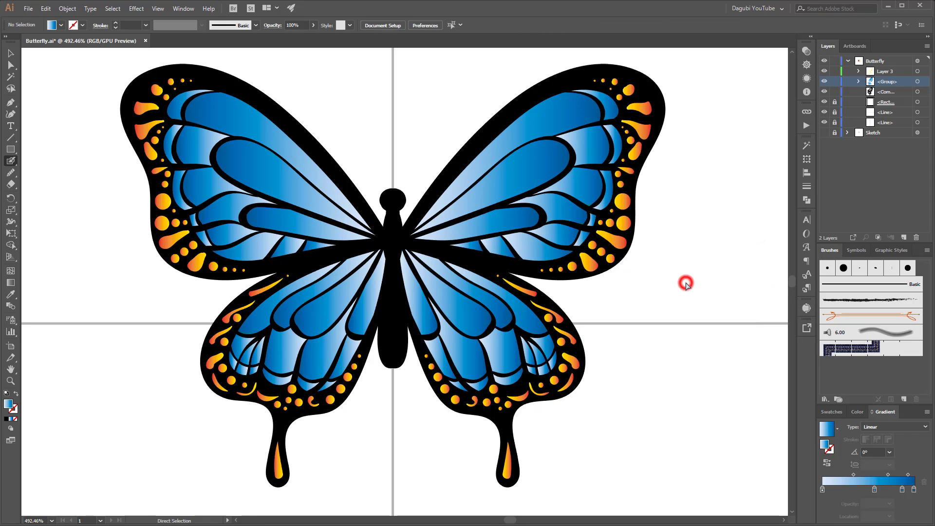
scroll(516, 229, down, 3)
Step: Fit the artboard, zoom in to 300% on the butterfly and target Layer 3 to select every spot
key(ctrl+0)
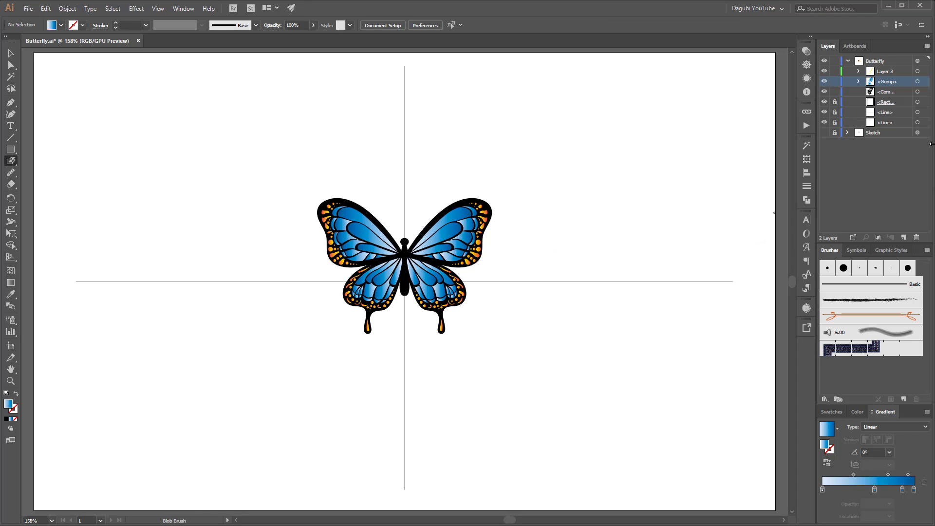
click(463, 236)
click(278, 338)
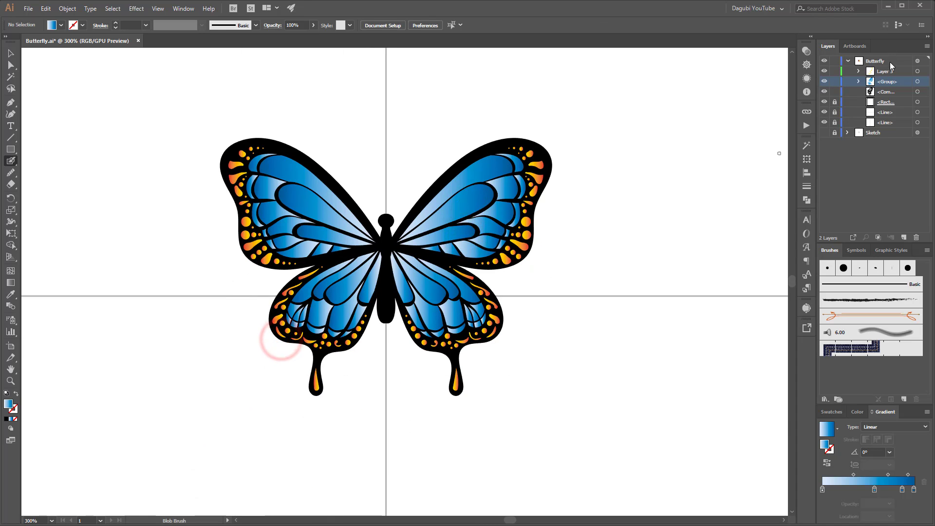
click(917, 72)
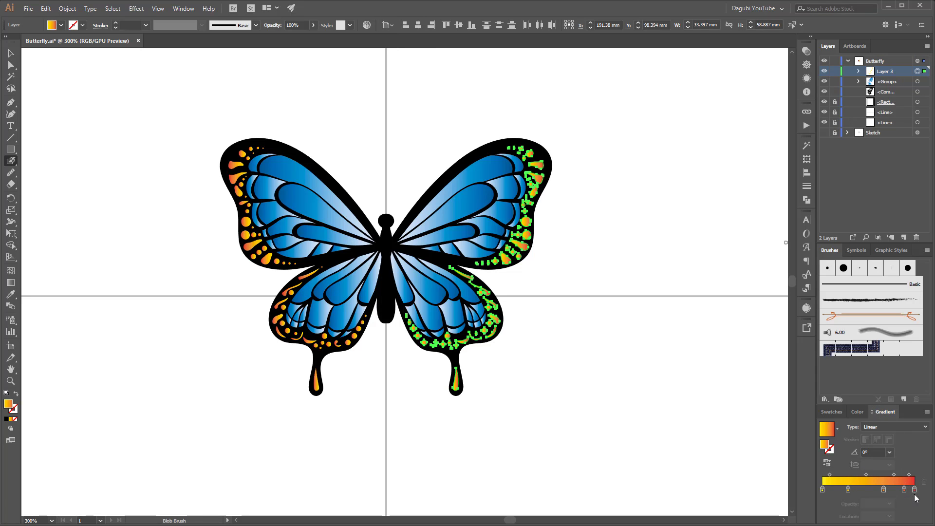
Step: Remove the rightmost and 66.85% stops from the spots' gradient
drag(903, 489, 902, 499)
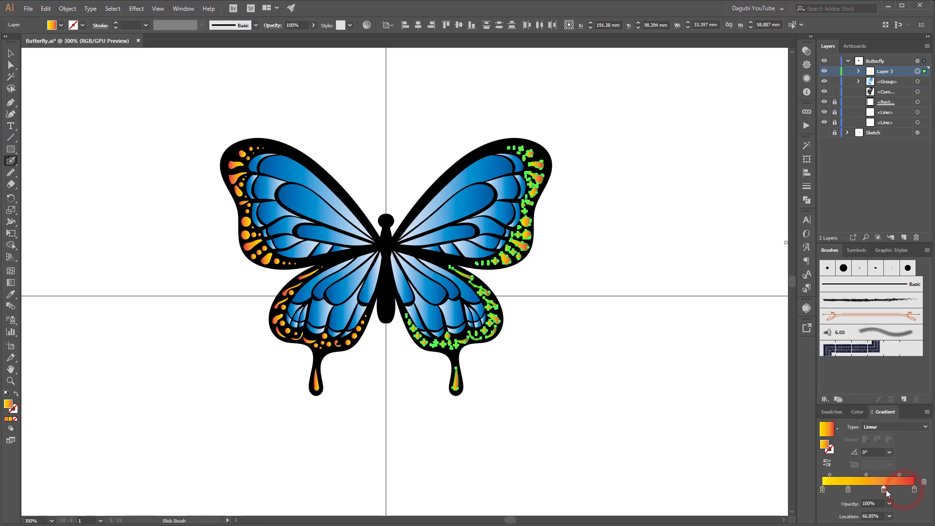
click(883, 489)
drag(883, 489, 870, 474)
click(848, 489)
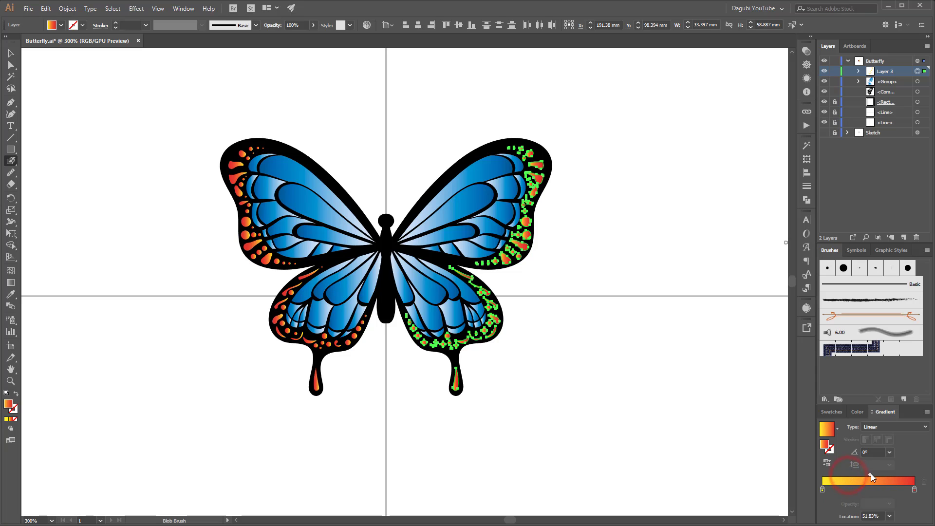
Step: Change the red end stop to a softer orange (R 196, G 127, B 49) and deselect
double_click(913, 489)
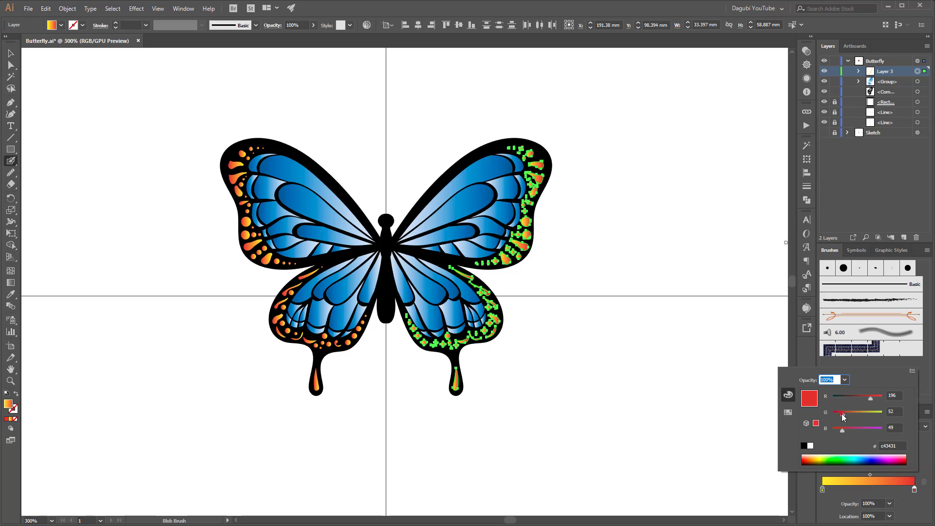
drag(841, 413, 857, 414)
click(665, 174)
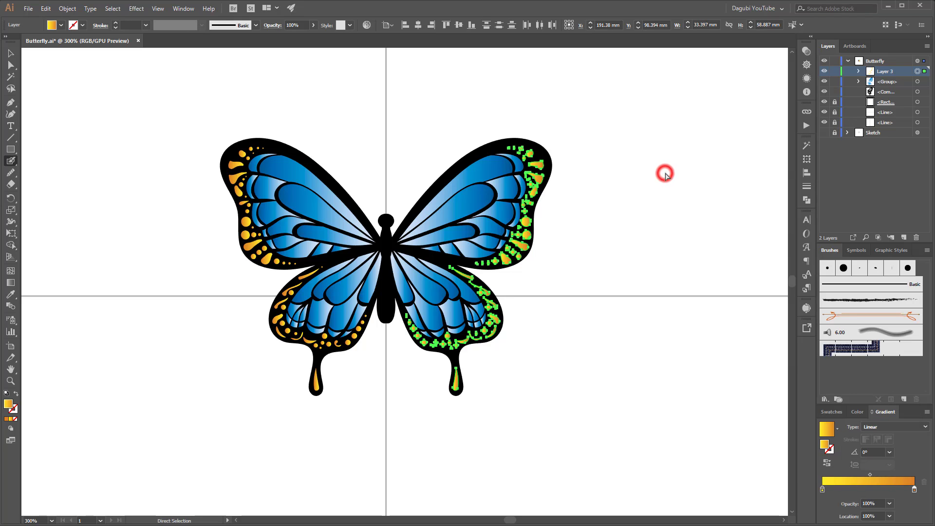
click(665, 174)
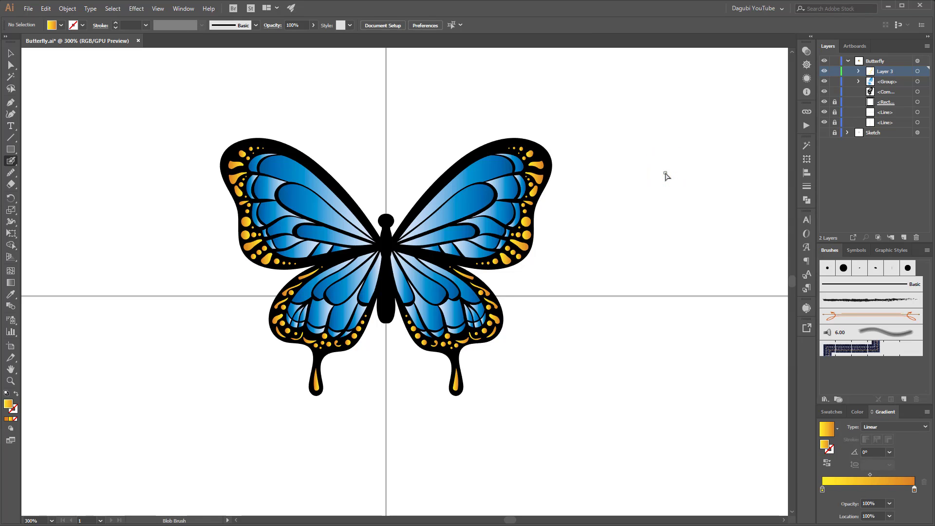
click(418, 176)
Step: Zoom in on the upper wings and briefly show the Sketch layer for reference
click(393, 209)
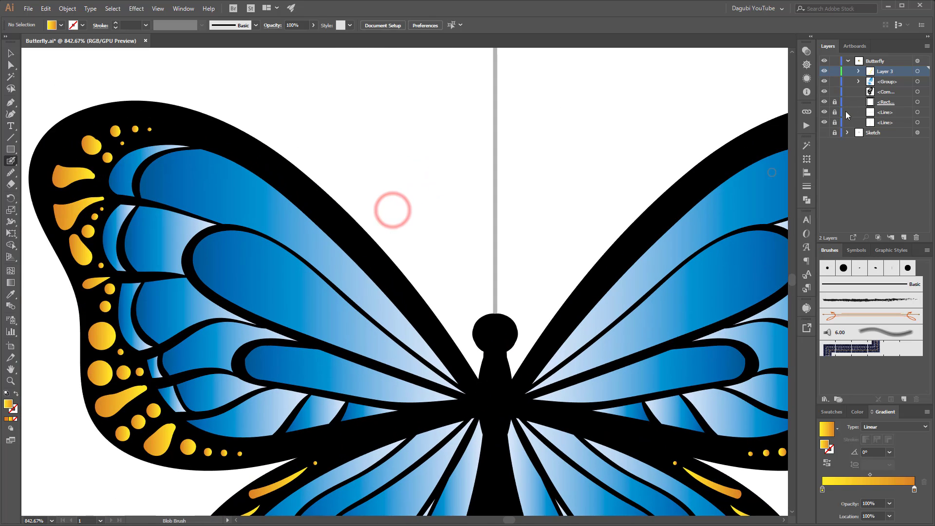
click(824, 133)
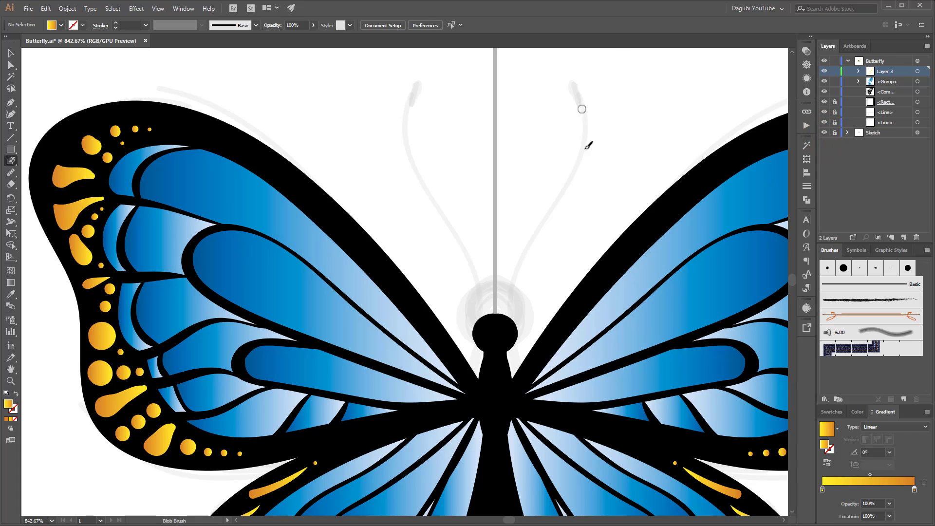
click(824, 132)
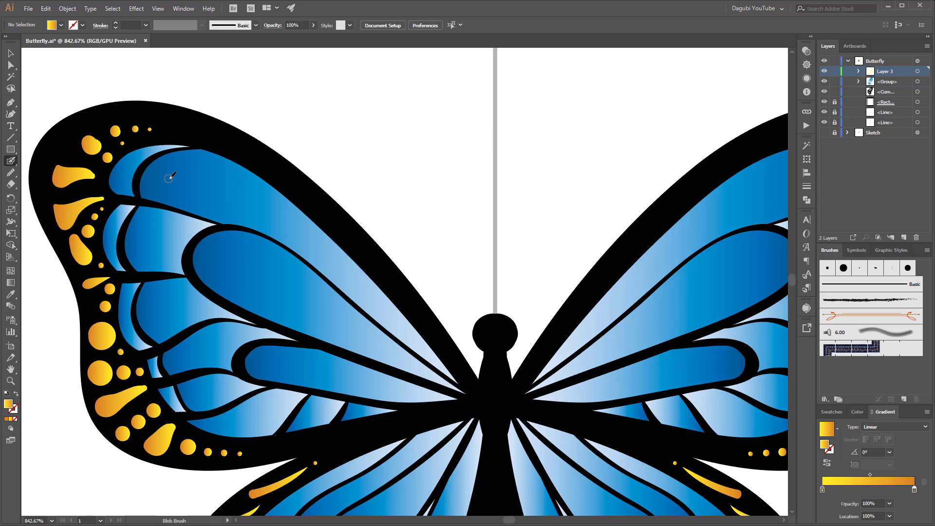
Step: With the Pencil Tool on the Butterfly layer, set fill None, stroke black, and draw the antennae
click(11, 173)
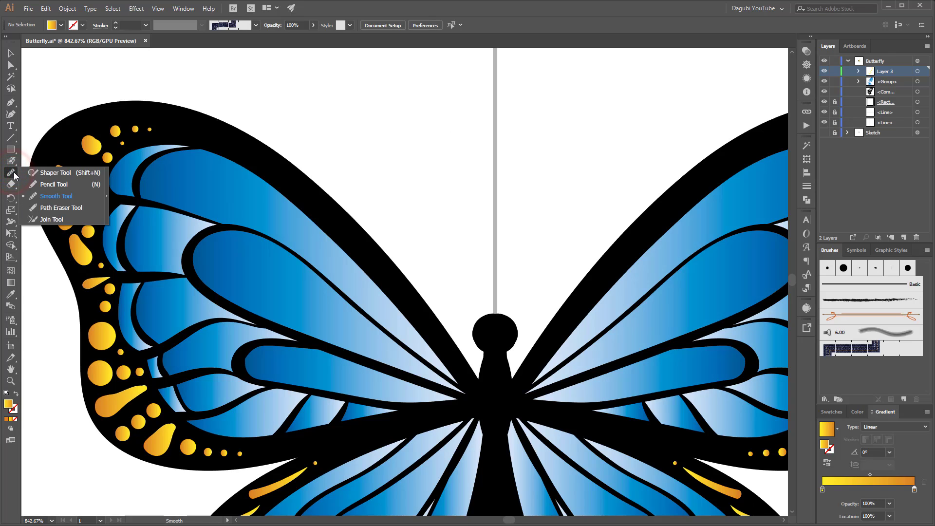
click(47, 184)
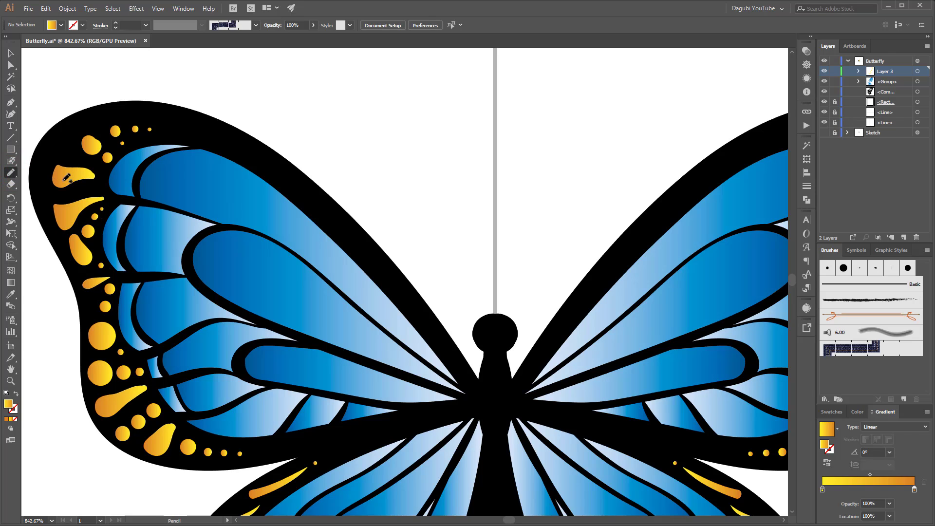
click(894, 62)
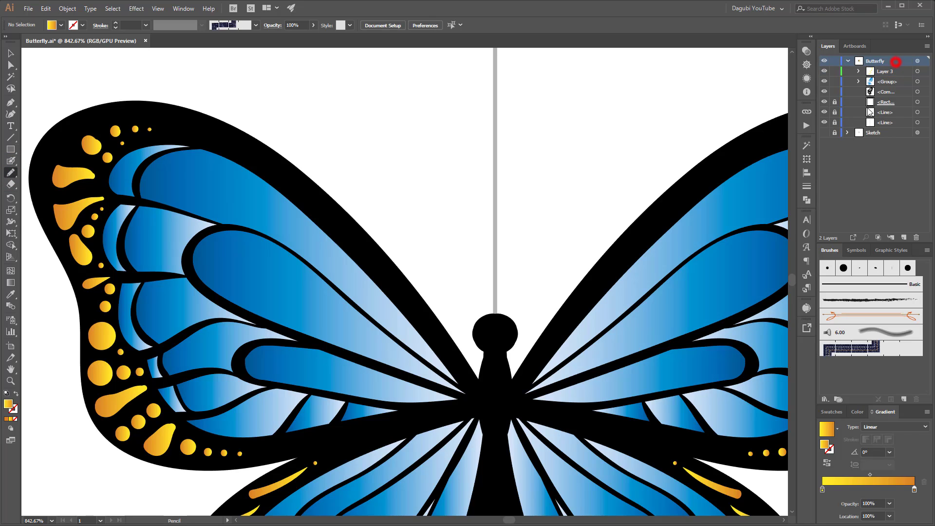
key(slash)
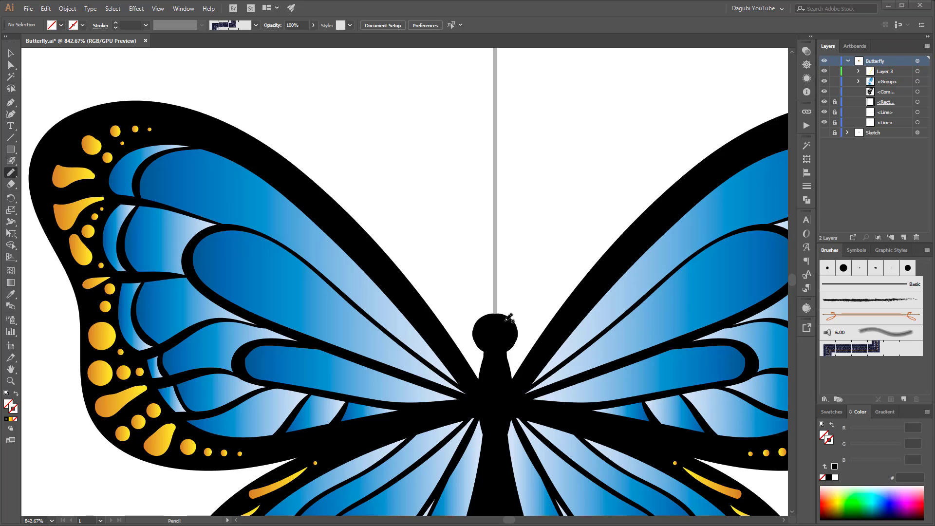
click(828, 478)
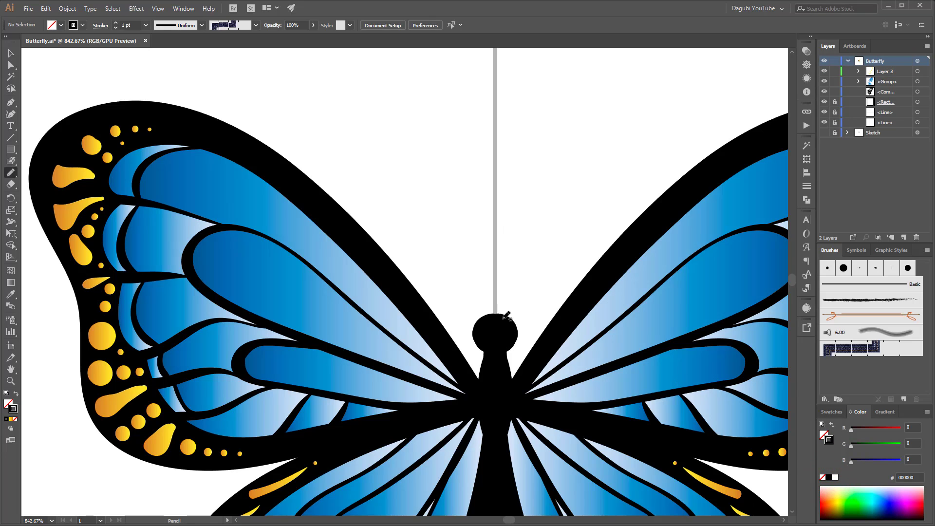
mouse_move(502, 323)
mouse_down()
mouse_move(546, 218)
mouse_move(543, 164)
mouse_up()
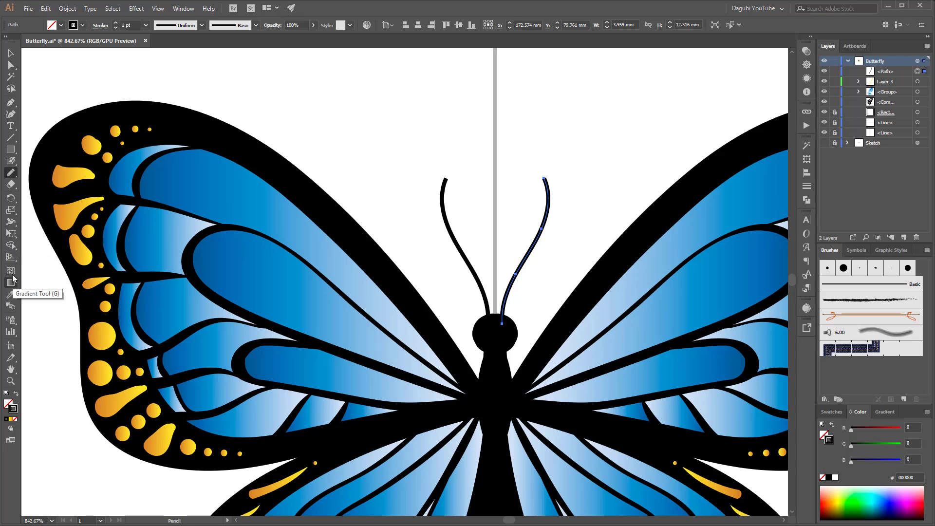
Step: With the Width Tool, try Width Profile 5 and others, settling on a tapered profile for the antennae
click(11, 223)
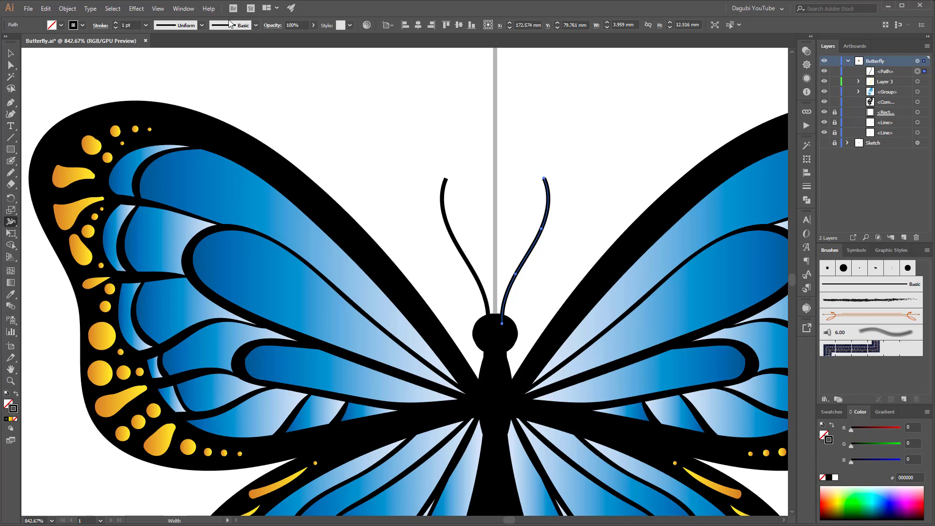
click(201, 25)
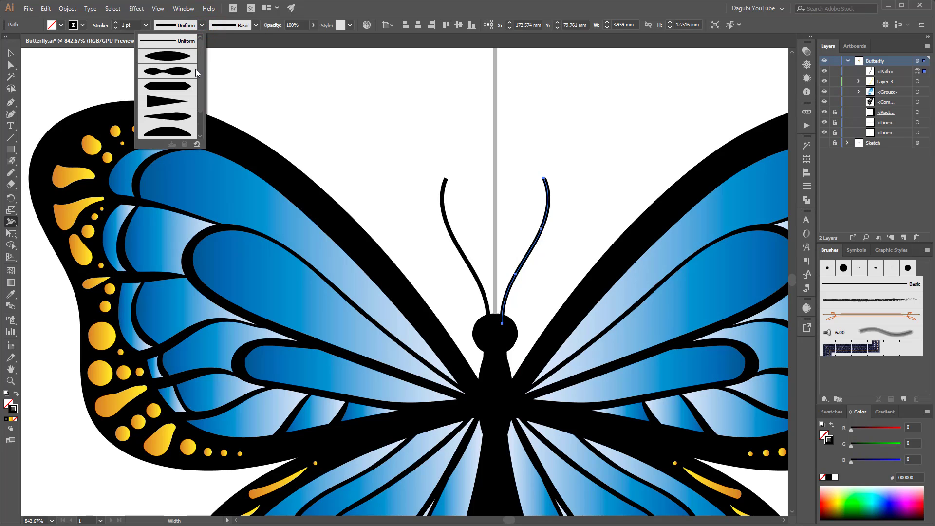
click(174, 117)
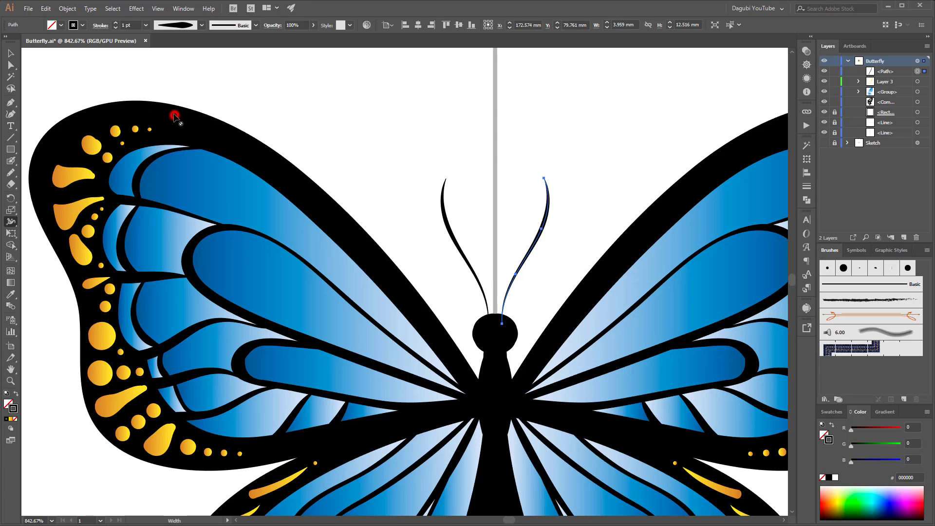
click(536, 160)
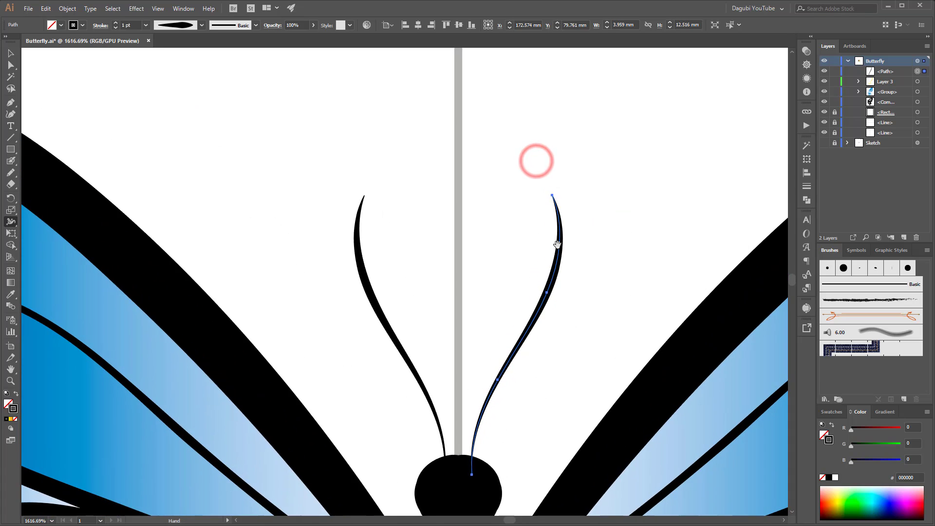
click(512, 222)
click(201, 27)
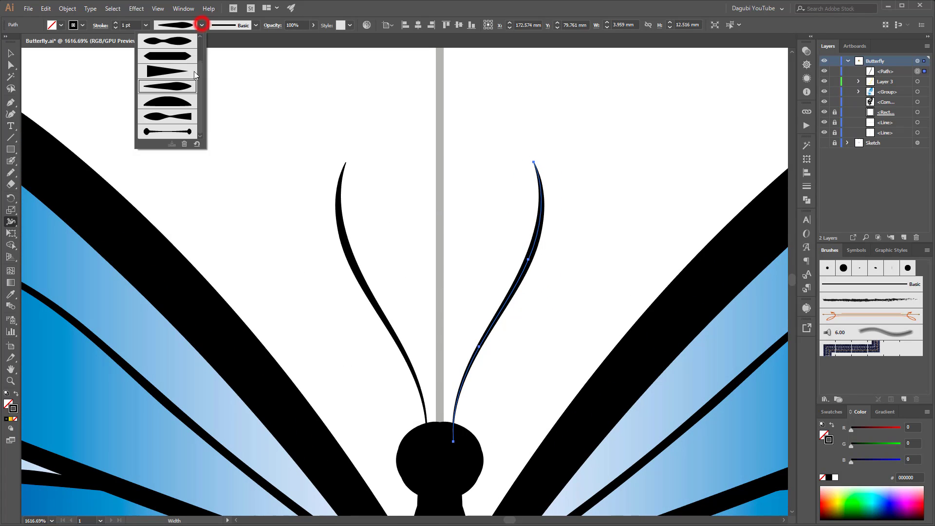
click(177, 41)
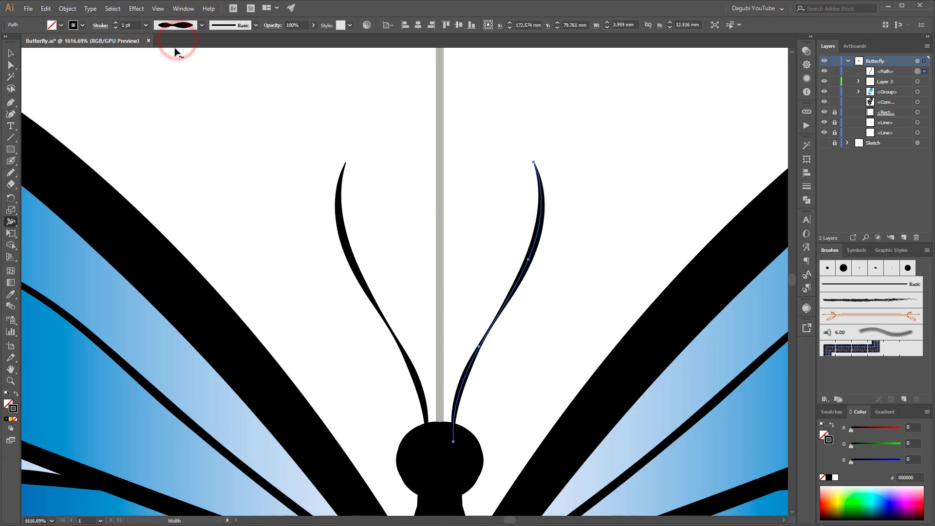
click(202, 26)
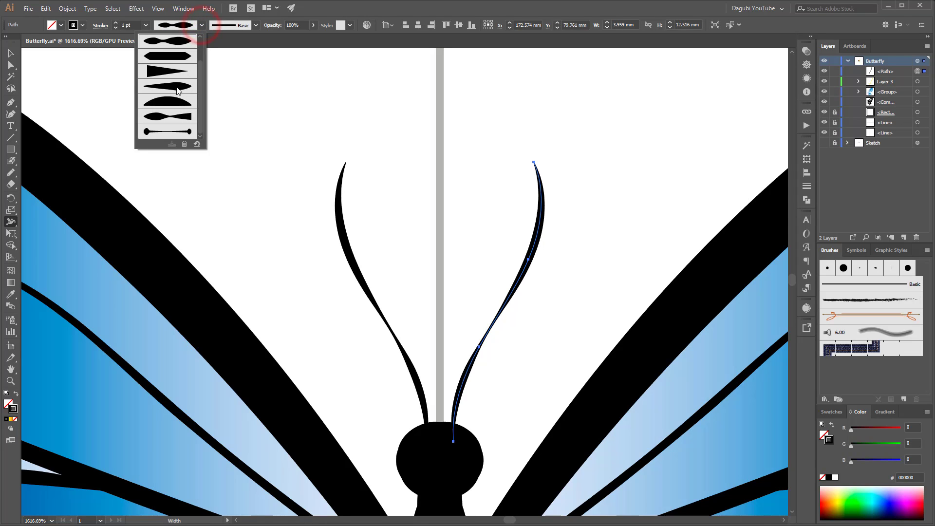
click(178, 85)
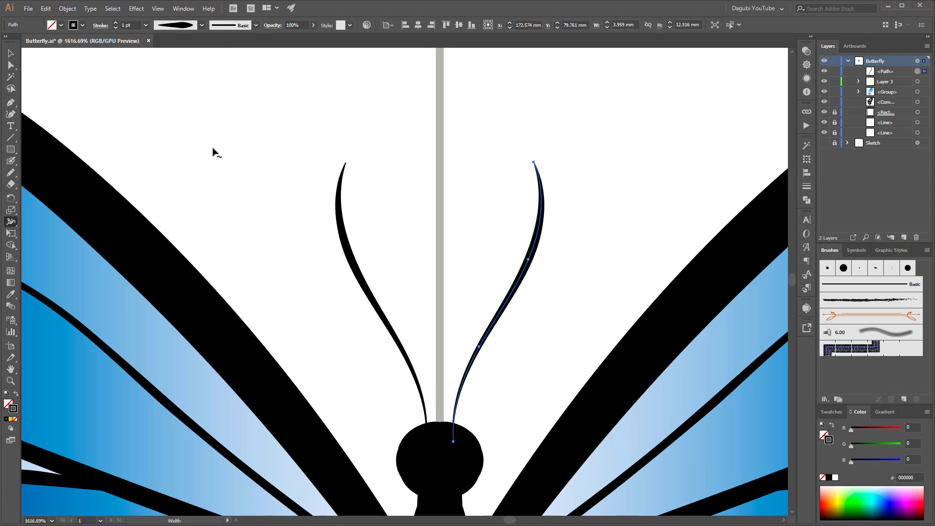
Step: Widen the antenna's tip with the Width Tool and add a width point midway down
key(ctrl+space)
click(539, 134)
click(580, 203)
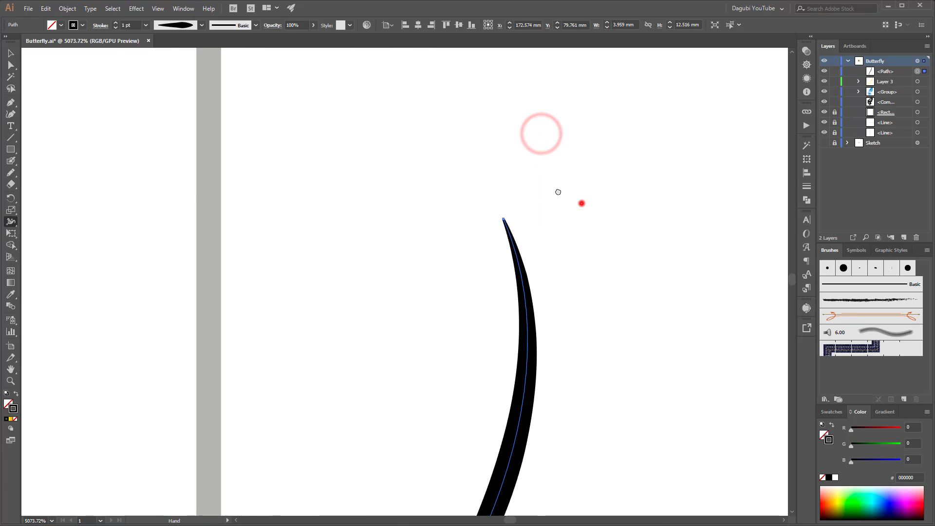
drag(436, 186, 453, 184)
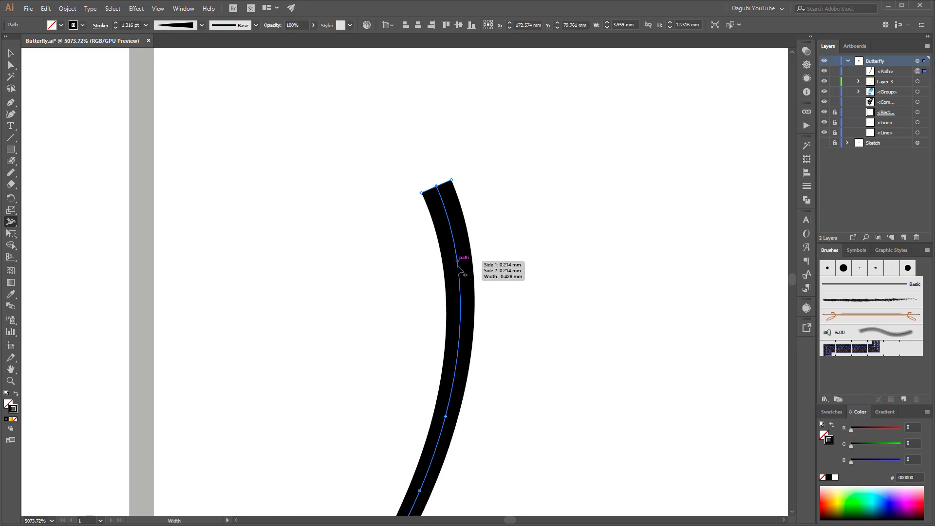
drag(569, 233, 592, 158)
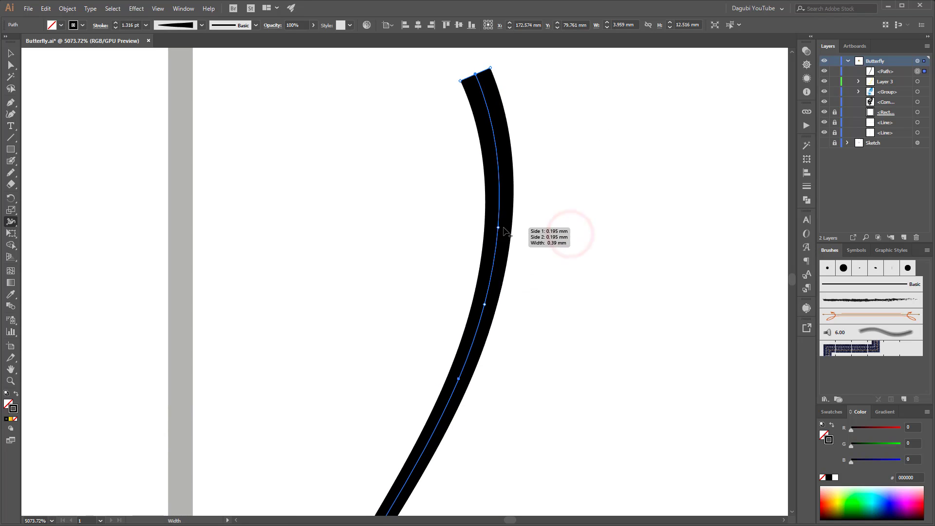
drag(498, 232, 506, 235)
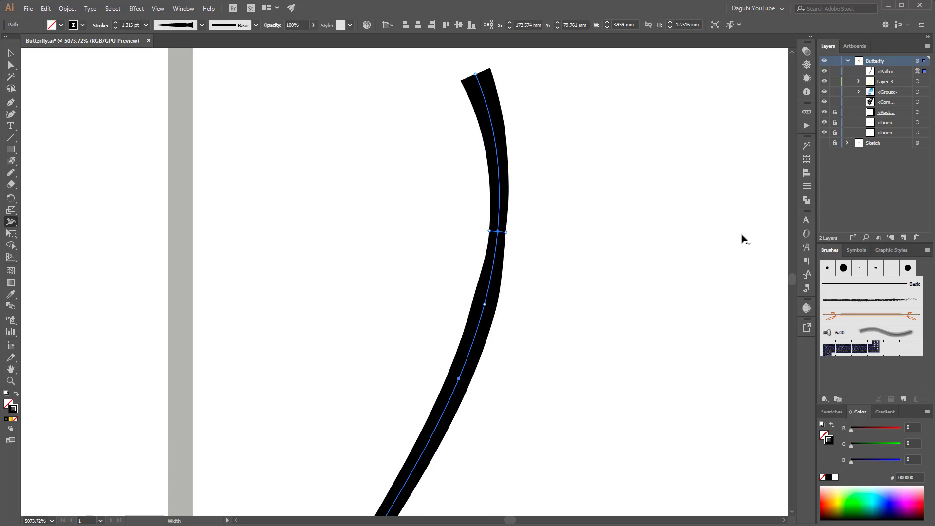
click(806, 185)
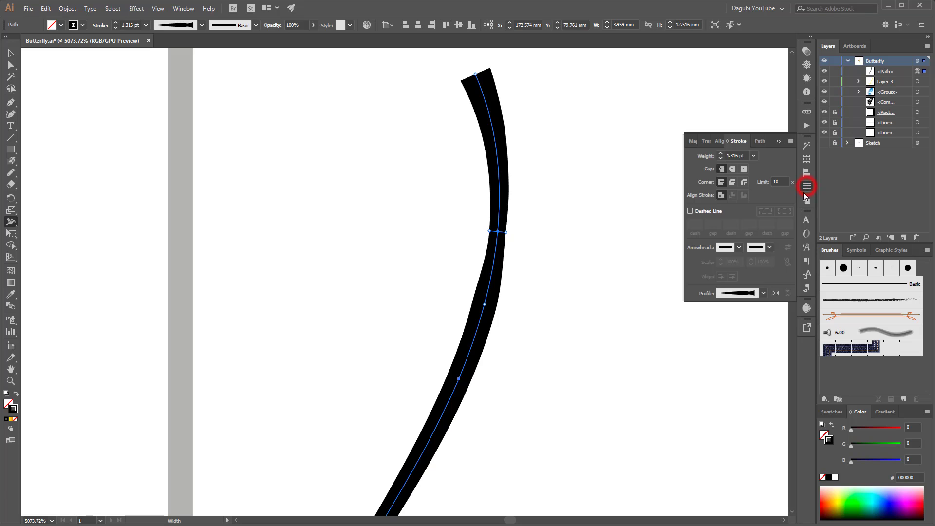
Step: Give the antenna stroke a Round Cap in the Stroke panel
click(732, 169)
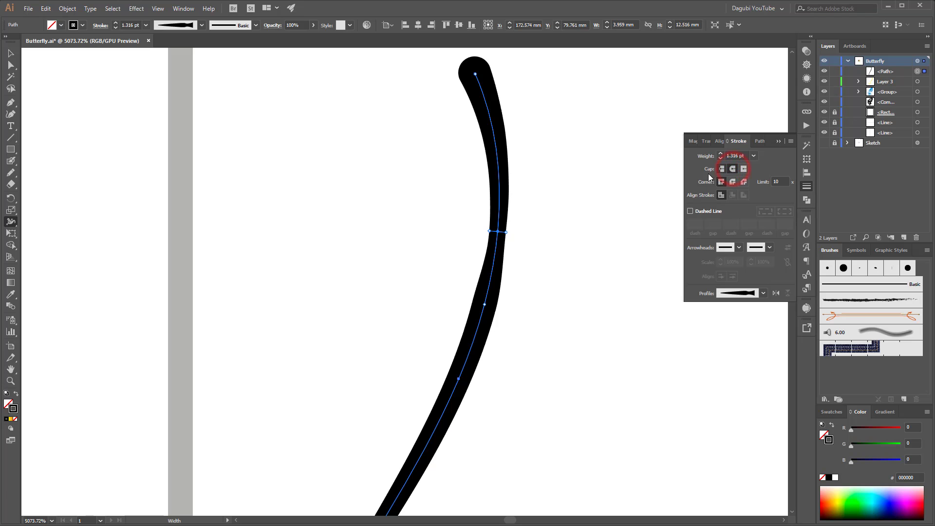
drag(560, 127, 569, 231)
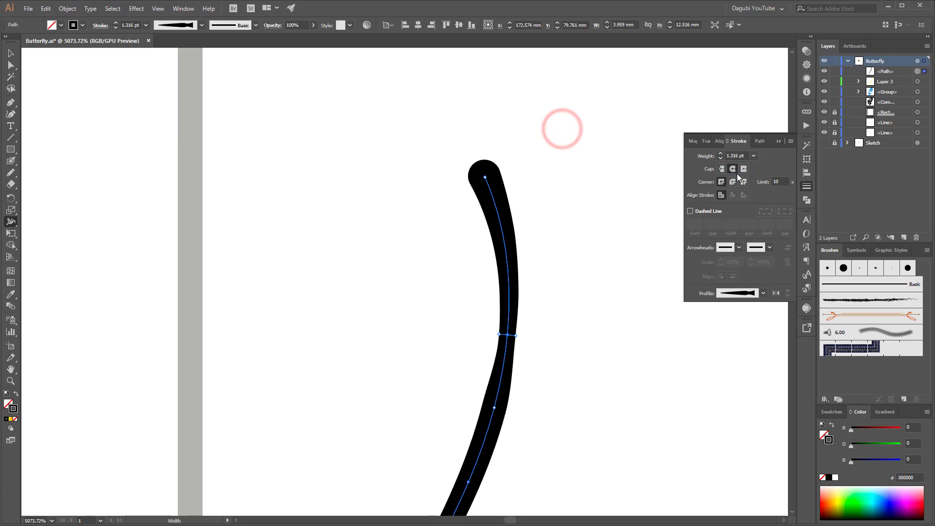
click(778, 141)
Step: Add a width point that narrows the antenna just below its tip
drag(664, 319, 463, 246)
drag(616, 322, 694, 334)
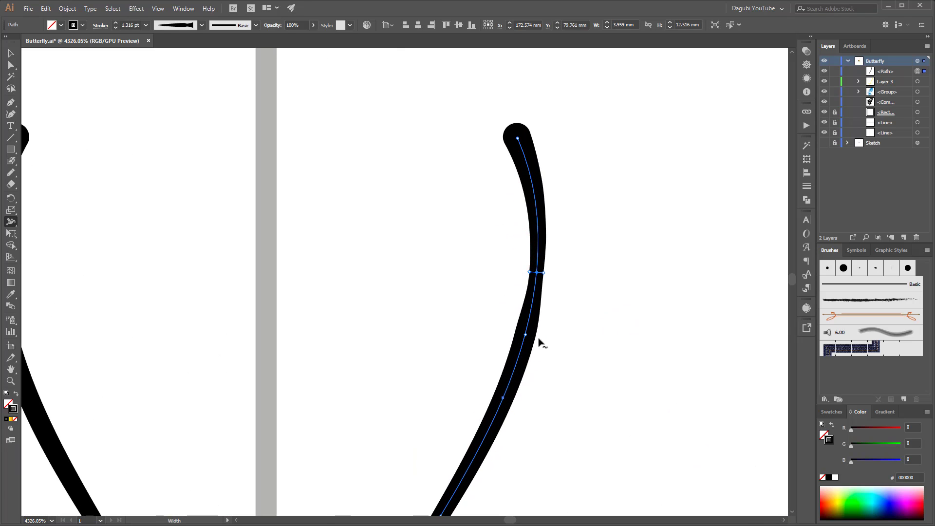
drag(535, 339, 538, 343)
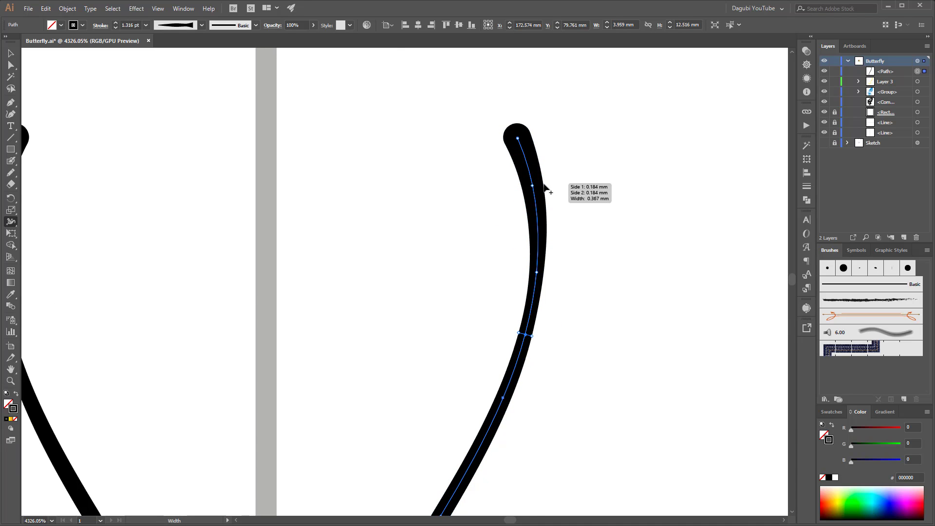
drag(539, 192, 540, 193)
click(653, 227)
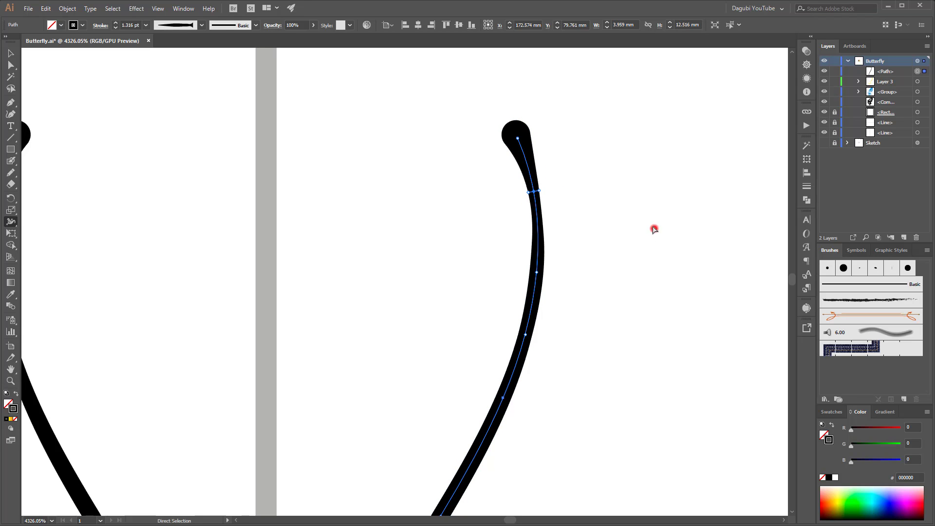
Step: Taper the antenna where it meets the head, then return to the Selection Tool and deselect
ctrl+alt+click(667, 354)
ctrl+alt+click(657, 288)
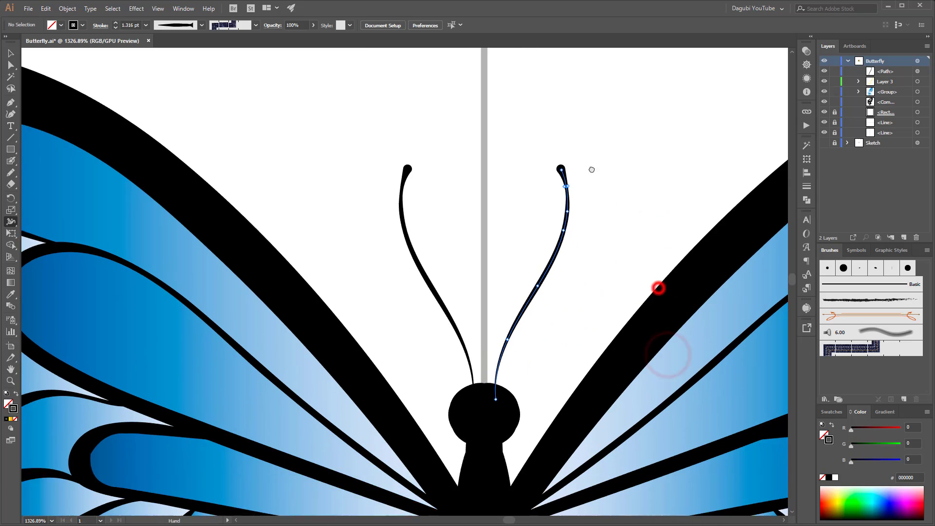
ctrl+click(471, 371)
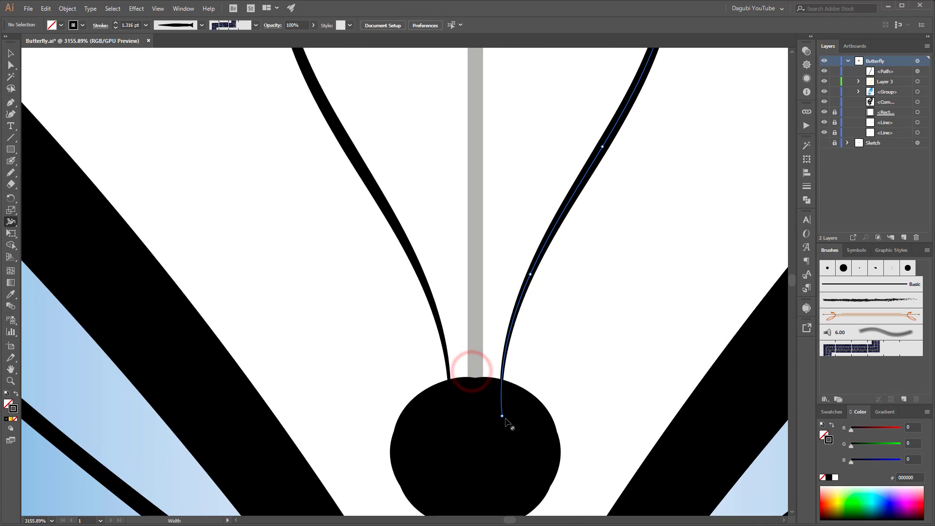
drag(503, 417, 502, 417)
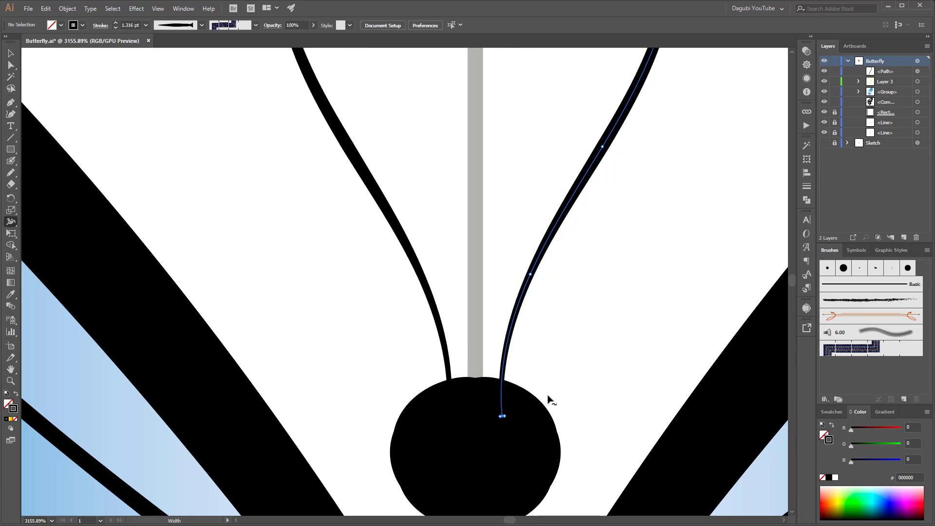
click(611, 340)
click(10, 53)
click(641, 238)
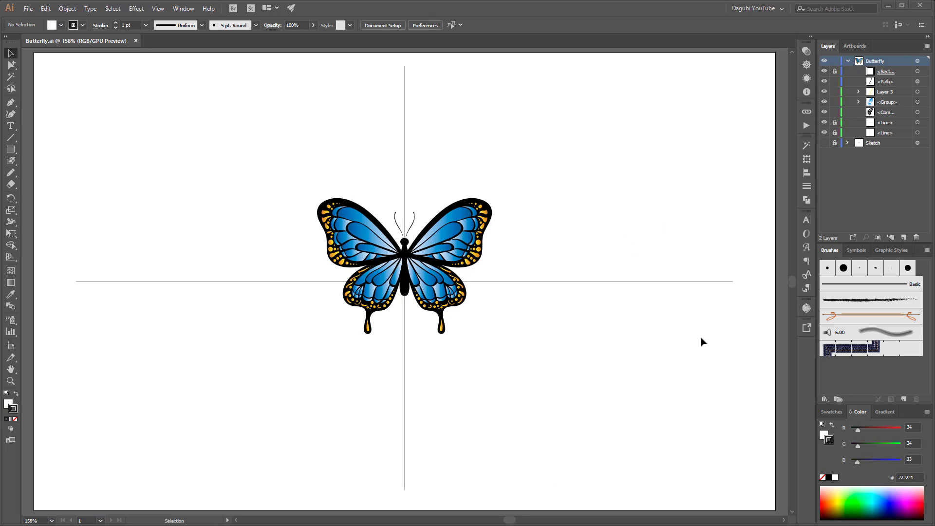
Step: Zoom in on the butterfly body, pick the Butterfly layer and run Object > Unlock All
key(z)
click(419, 273)
click(436, 291)
click(437, 287)
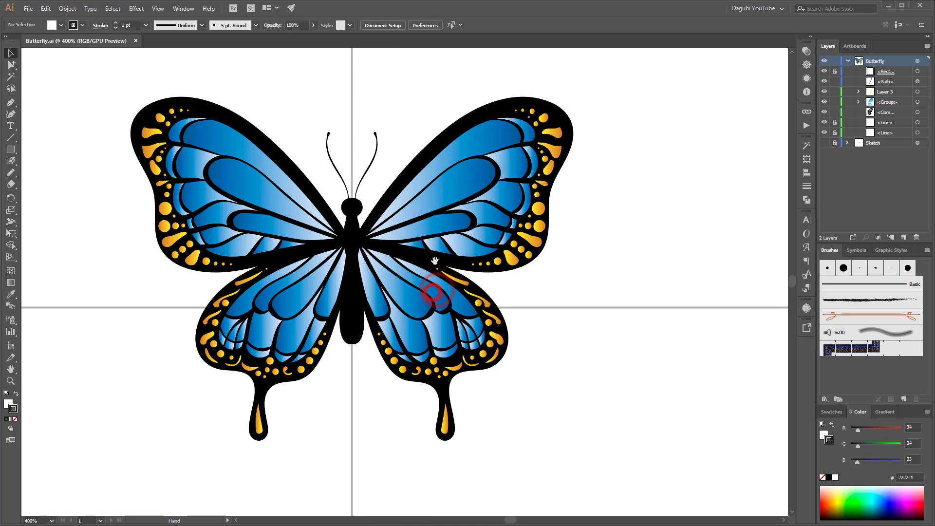
key(v)
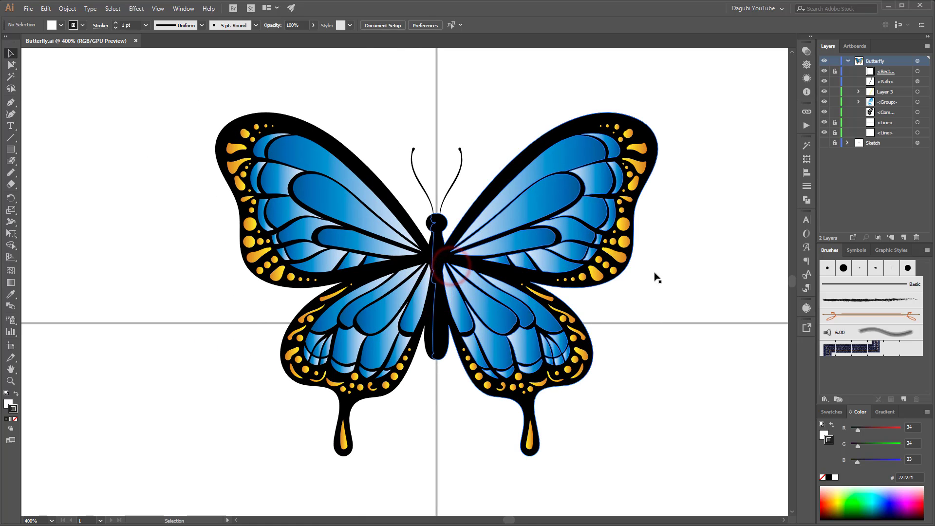
click(894, 61)
click(68, 8)
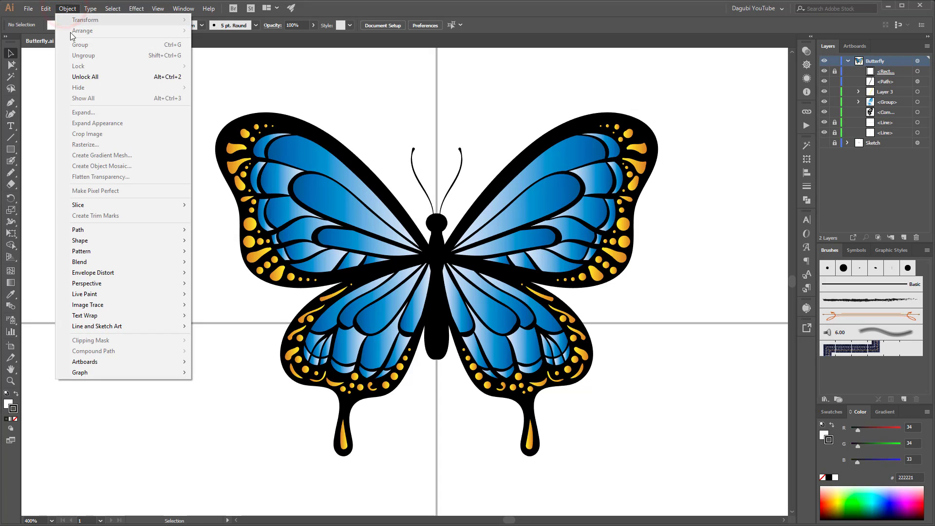
click(85, 78)
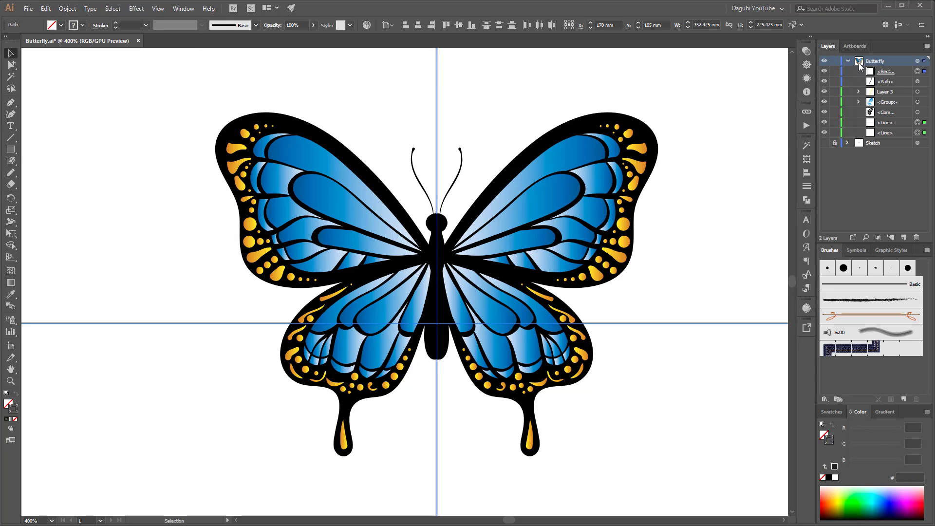
Step: Target all Butterfly layer artwork, apply Object > Expand Appearance, and recentre the artboard
click(917, 61)
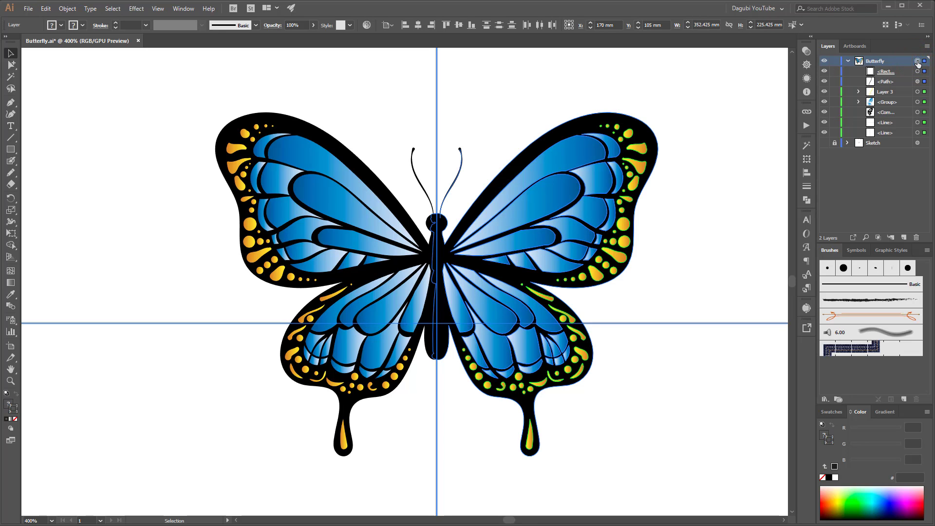
click(67, 8)
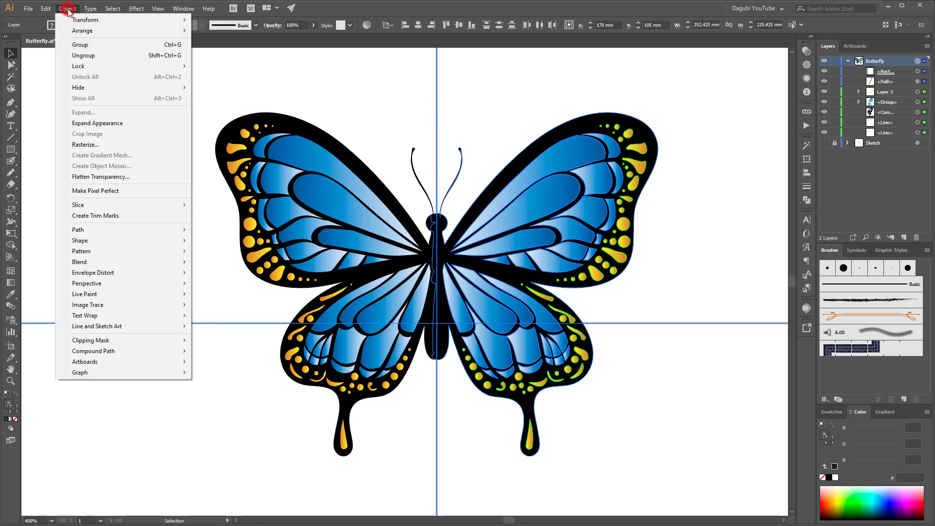
click(89, 124)
scroll(627, 194, down, 4)
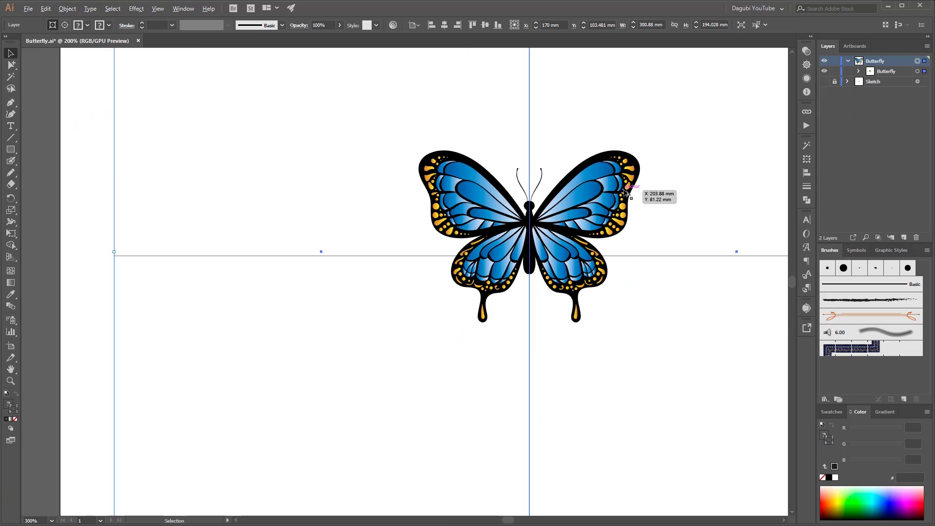
drag(628, 146, 495, 197)
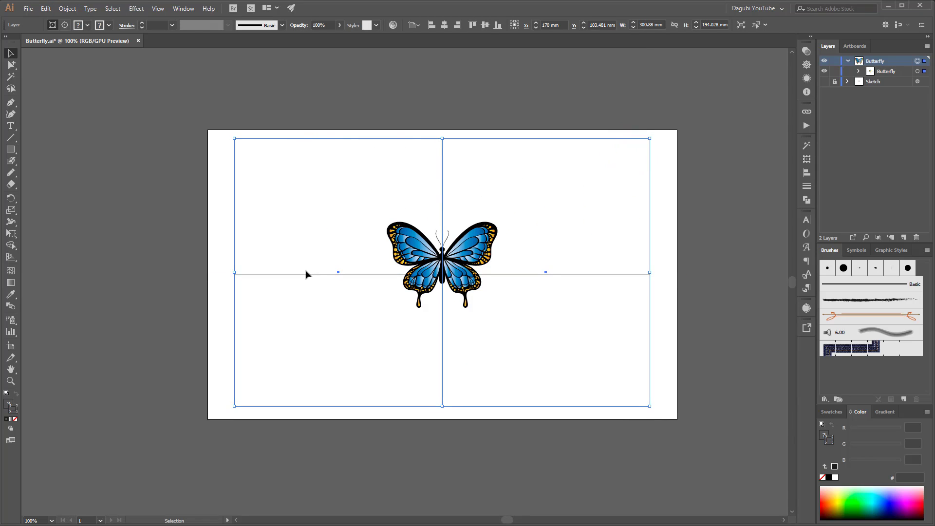
Step: Delete the vertical and horizontal centre lines crossing the butterfly using the Group Selection tool
click(11, 65)
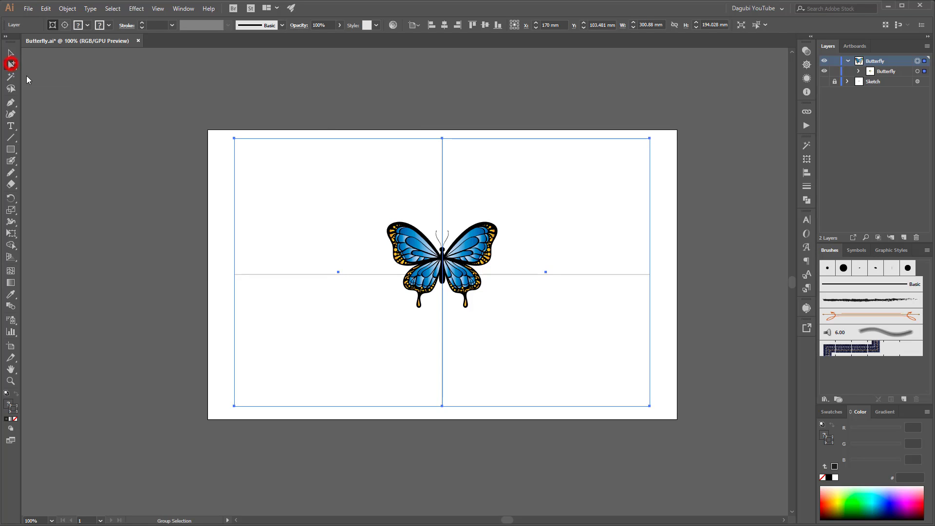
drag(168, 100, 729, 180)
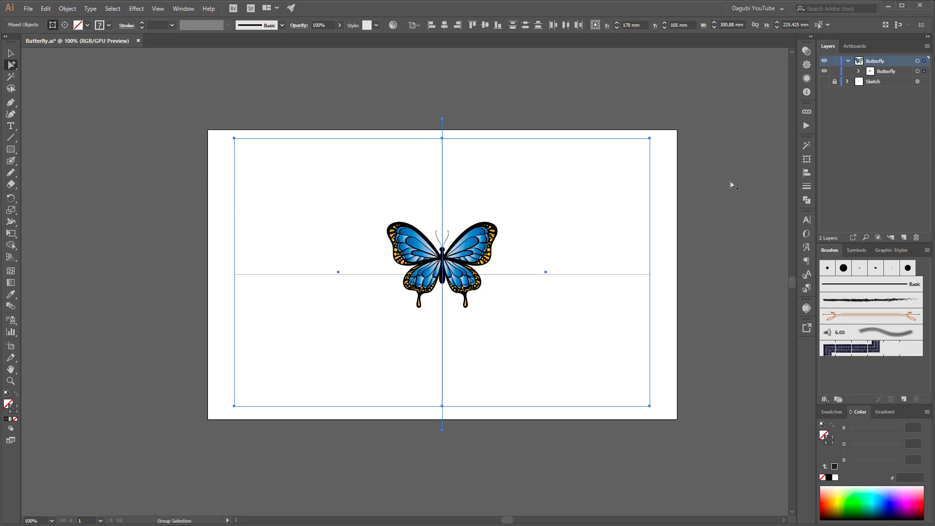
key(Delete)
drag(720, 229, 577, 363)
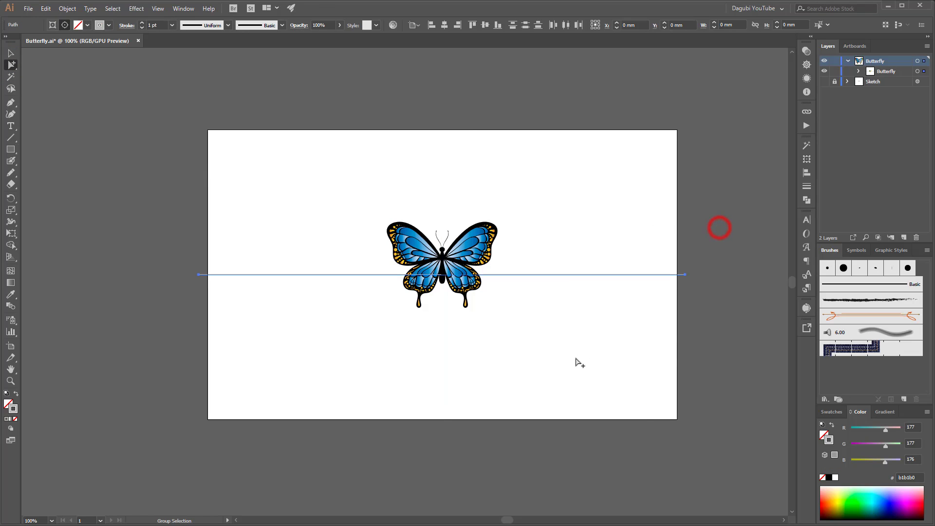
key(Delete)
scroll(444, 269, up, 4)
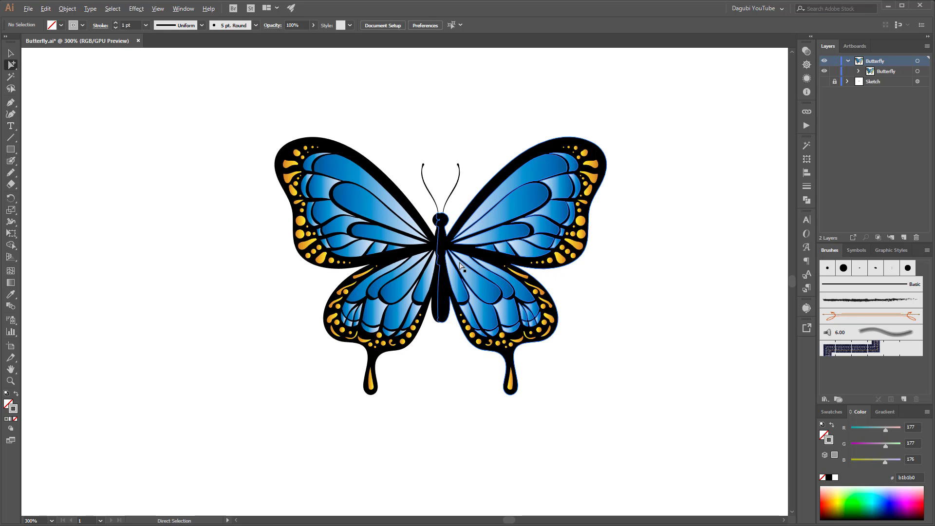
Step: Select all artwork on the Butterfly layer and ungroup it once
click(858, 71)
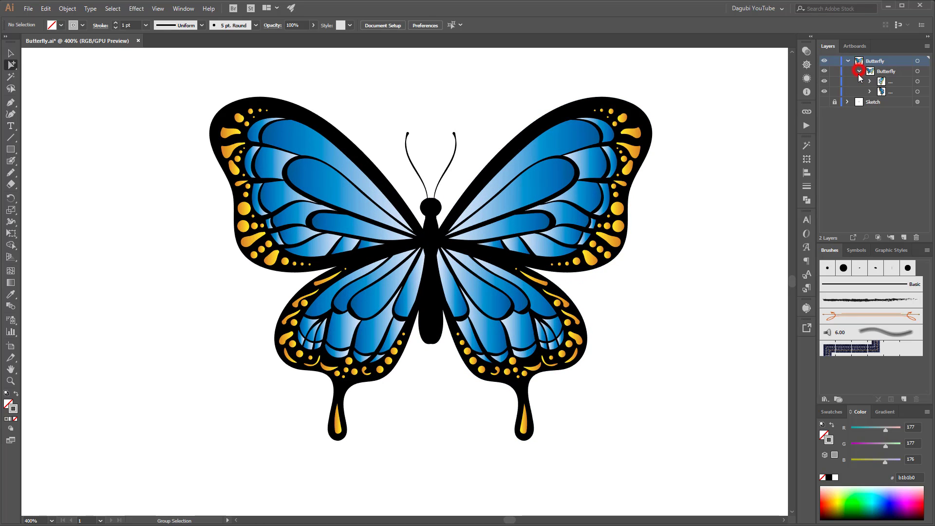
click(916, 62)
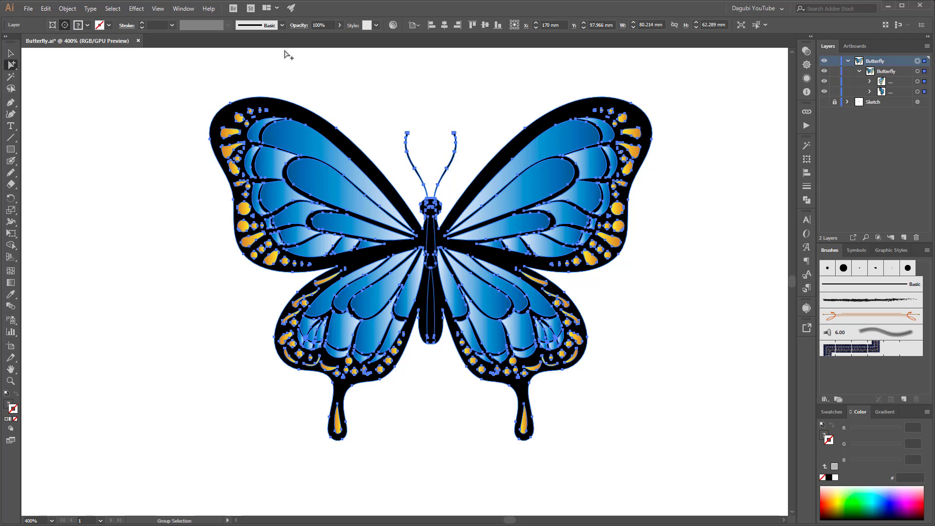
click(67, 9)
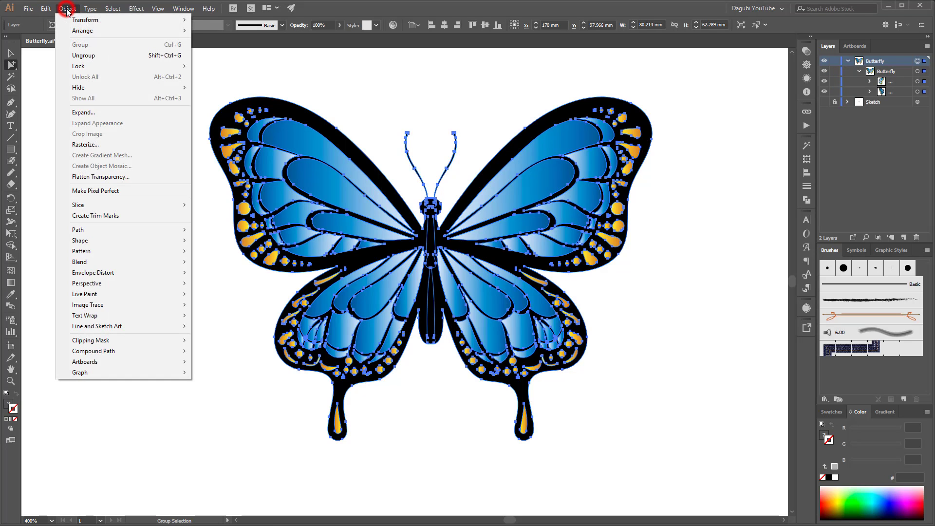
click(71, 55)
Step: Ungroup two more levels into paths, then undo the last ungroup to restore clip groups
click(67, 8)
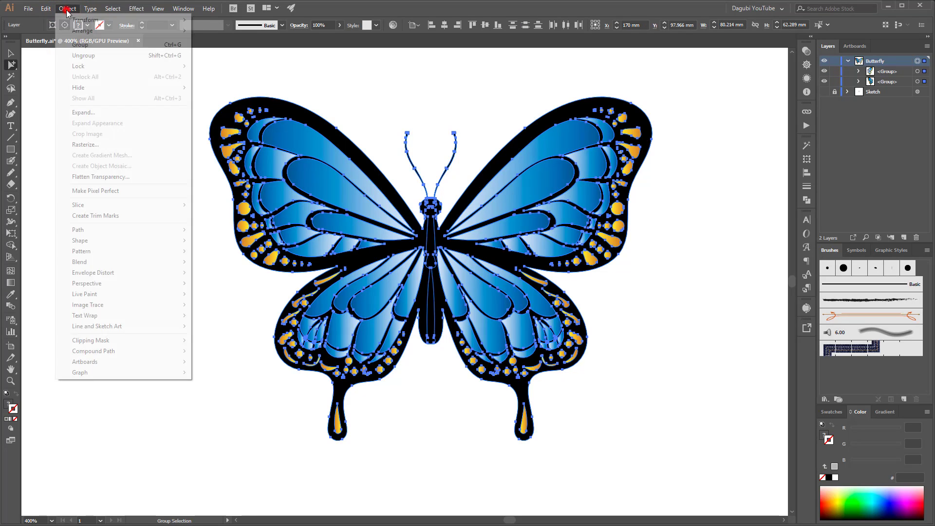
click(84, 55)
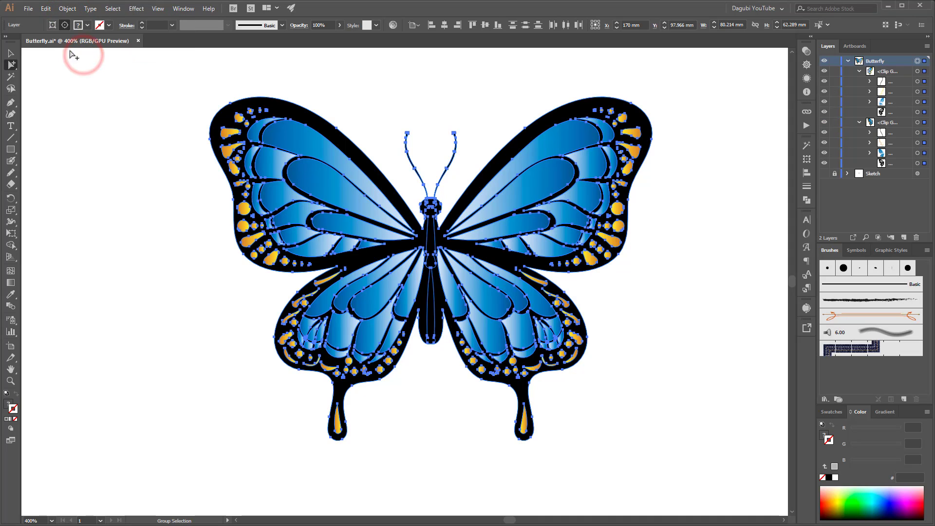
click(67, 8)
click(88, 54)
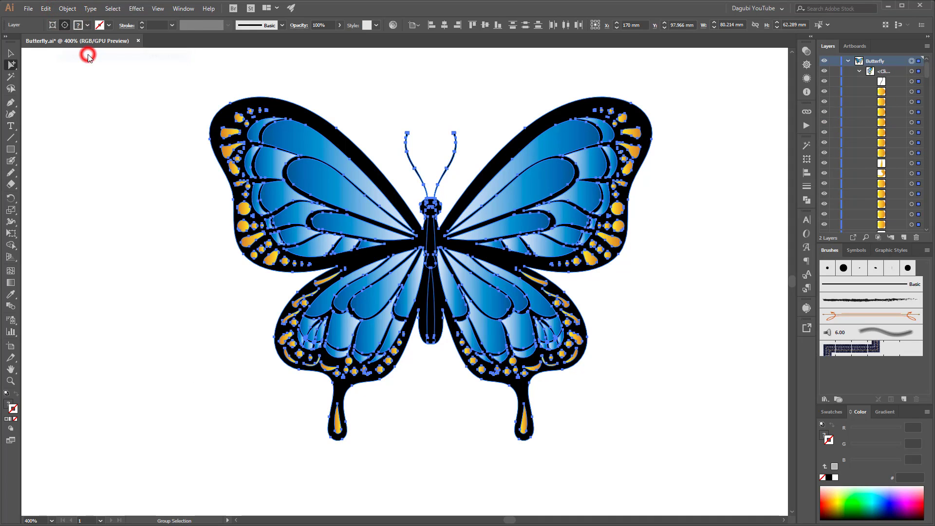
click(70, 11)
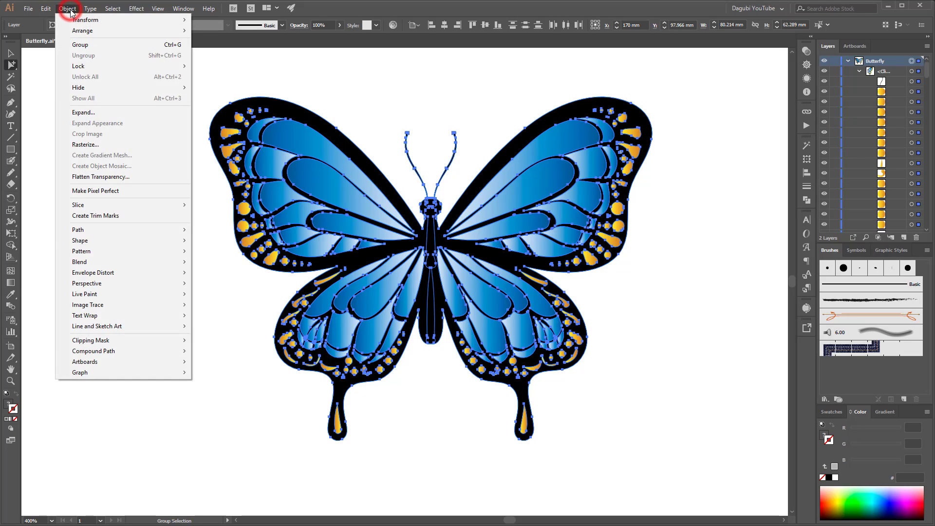
click(49, 20)
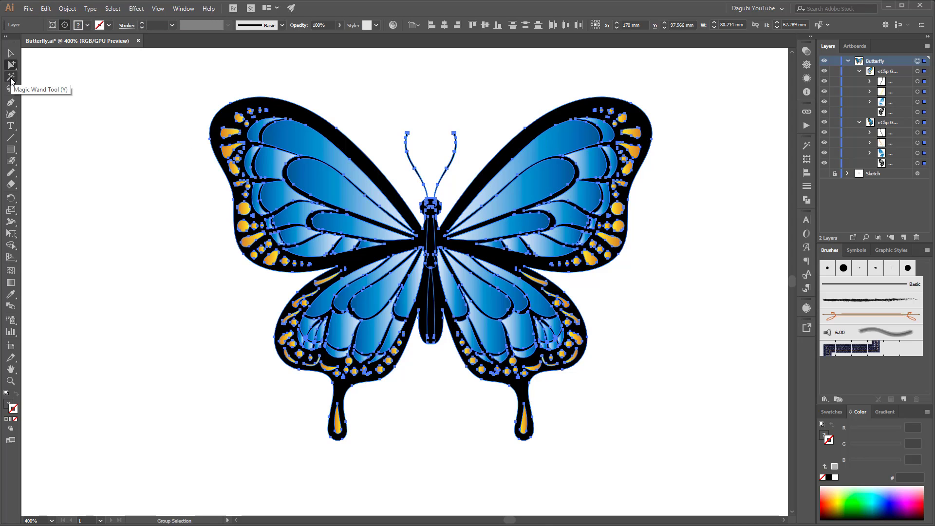
Step: Magic Wand-select the black outline shapes and unite them into one compound path
click(10, 78)
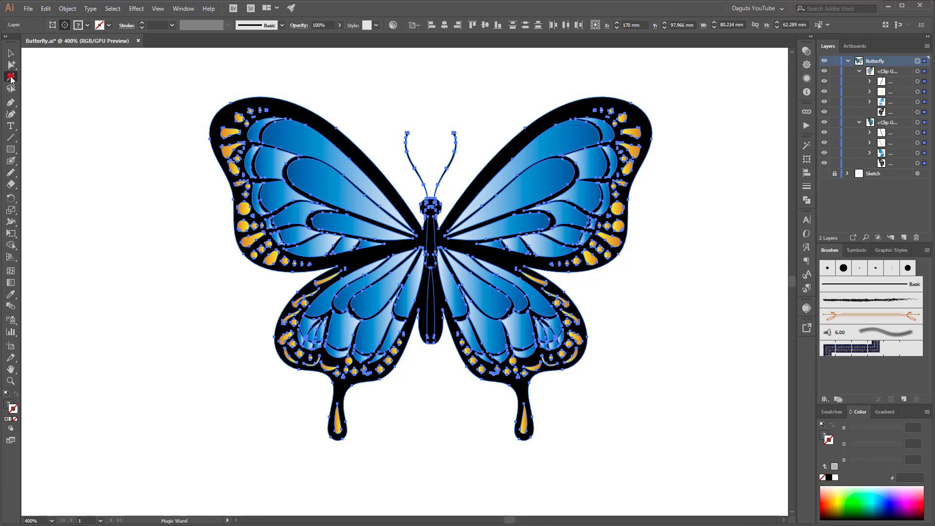
click(288, 110)
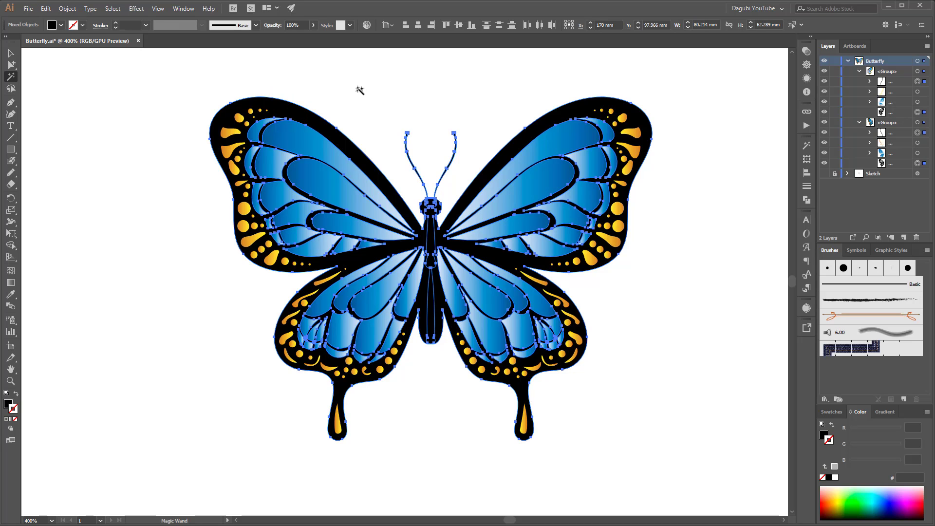
click(807, 200)
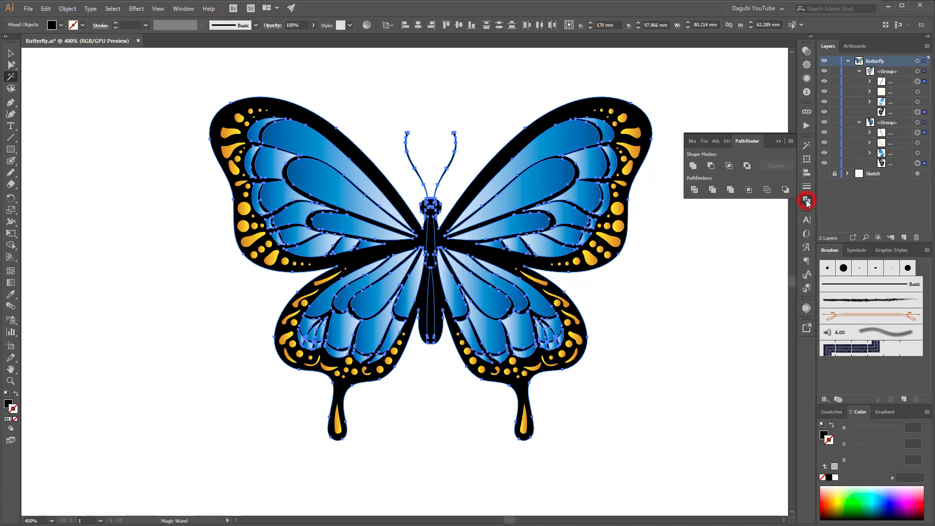
click(693, 167)
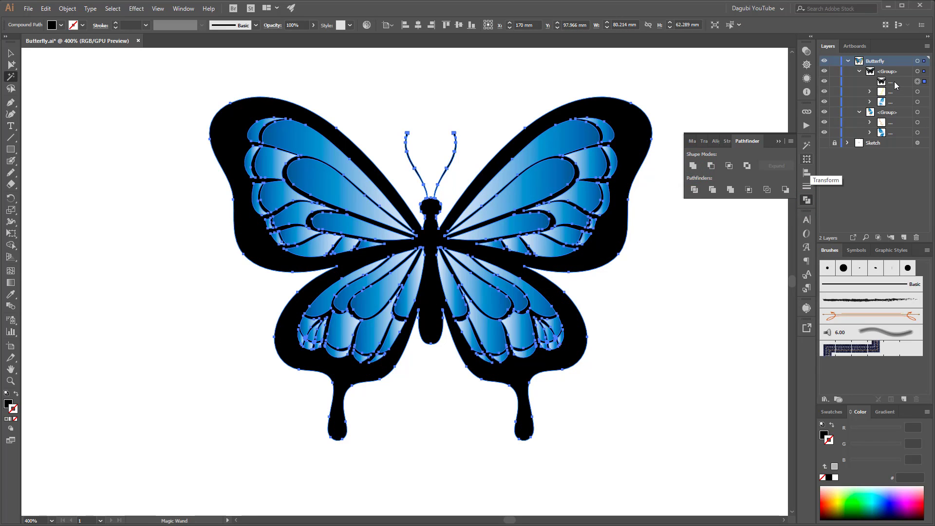
Step: Move the compound path below the other groups in the Layers panel
click(900, 83)
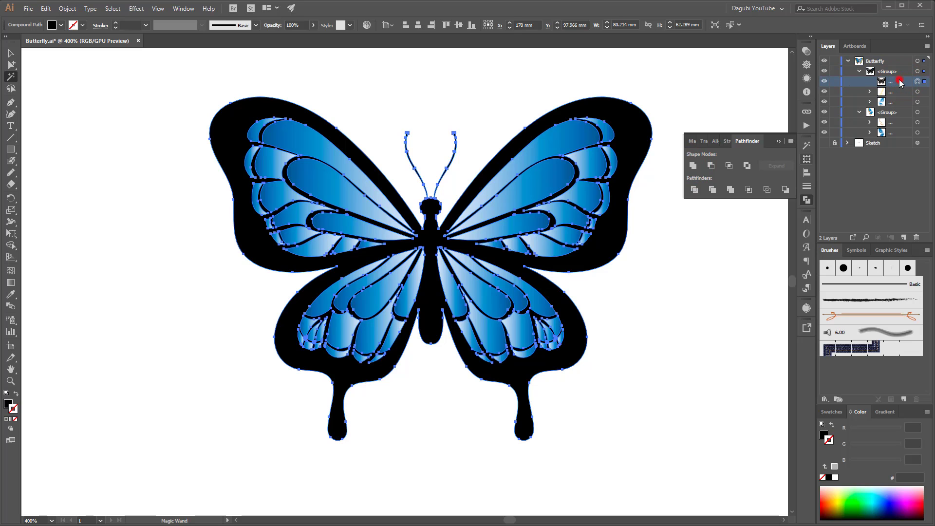
drag(900, 84, 899, 98)
drag(898, 133, 895, 141)
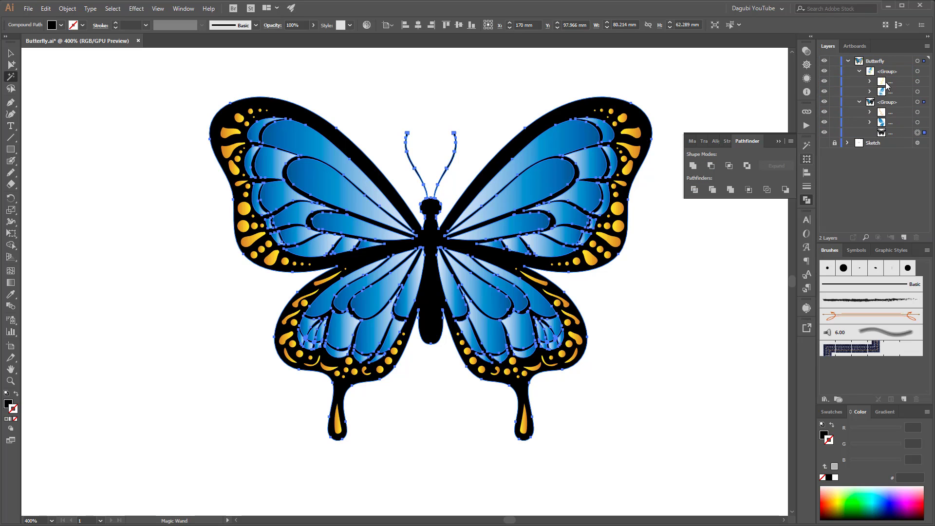
Step: Select all Butterfly layer artwork and ungroup it twice
click(917, 60)
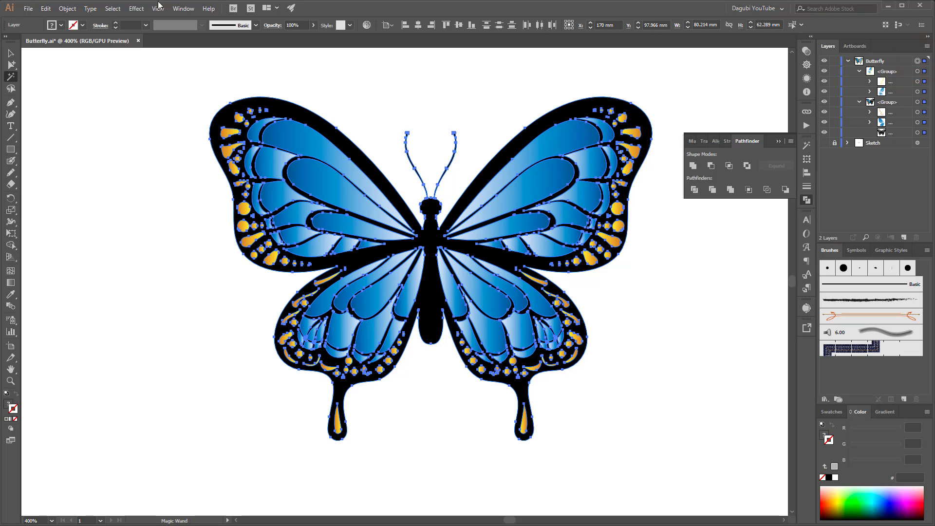
click(68, 8)
click(71, 54)
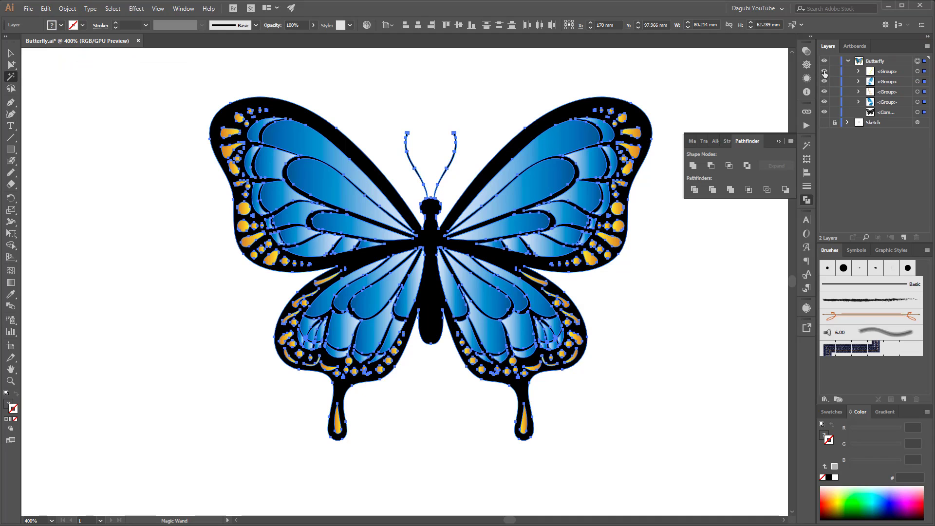
Step: Hide and reshow the outline, blue wing gradients and orange spot groups, then collapse Pathfinder
drag(824, 71, 826, 102)
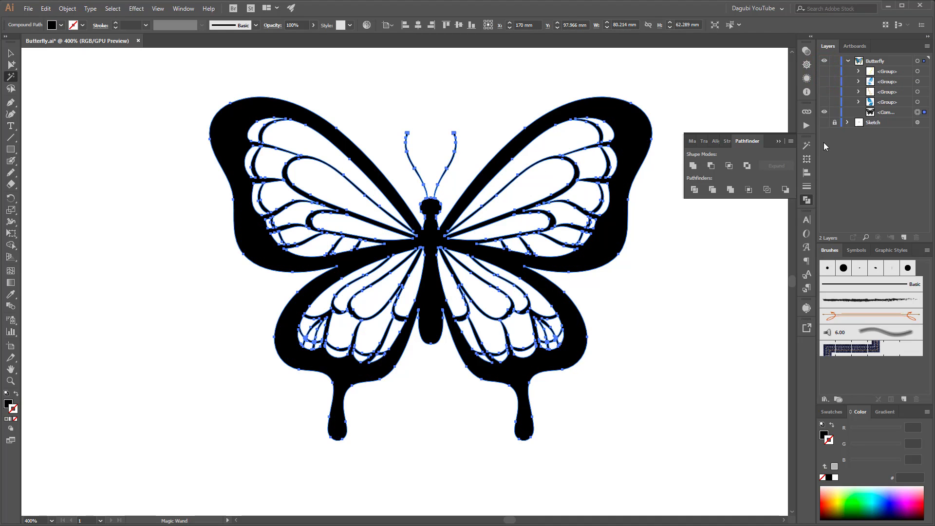
click(823, 112)
click(823, 112)
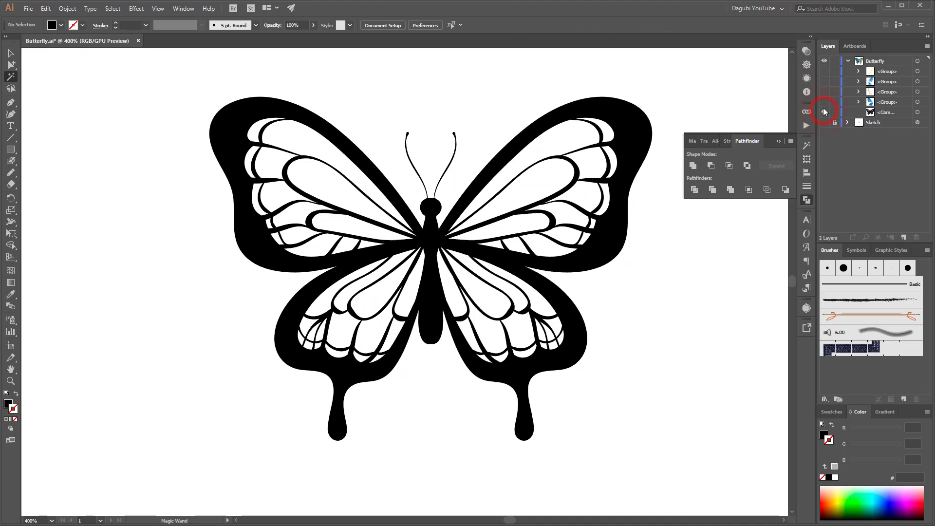
click(823, 101)
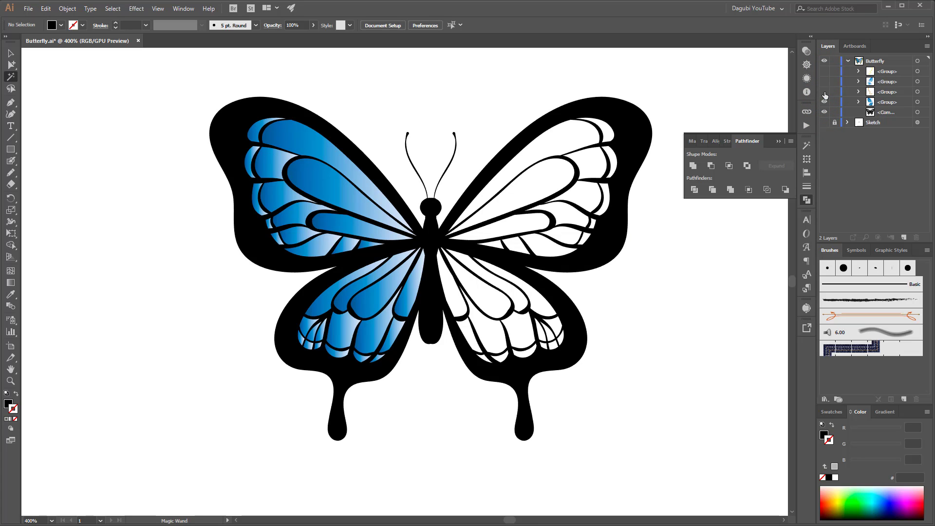
click(824, 91)
click(824, 82)
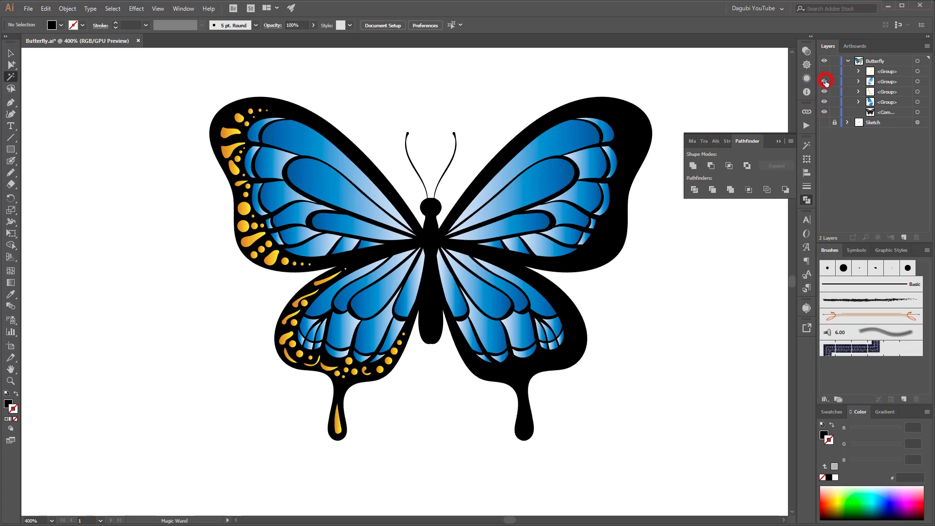
click(824, 71)
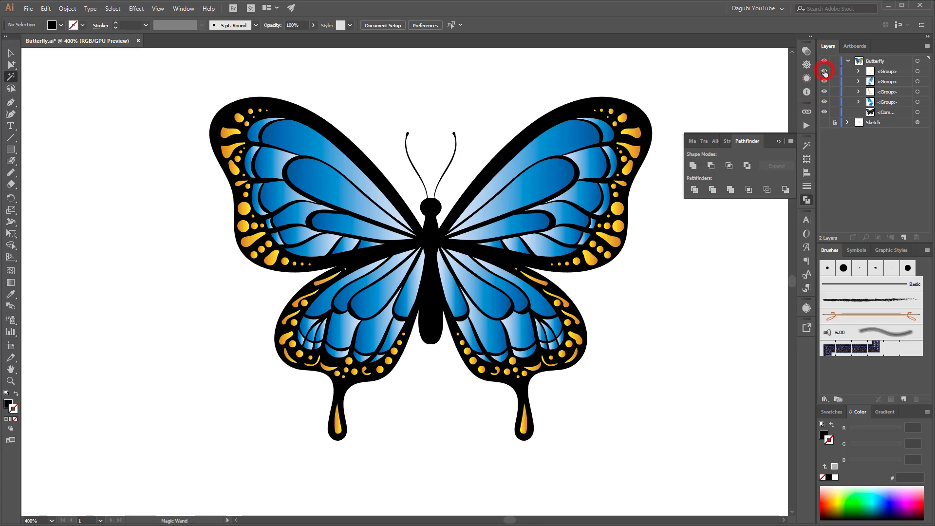
click(778, 140)
scroll(711, 217, down, 3)
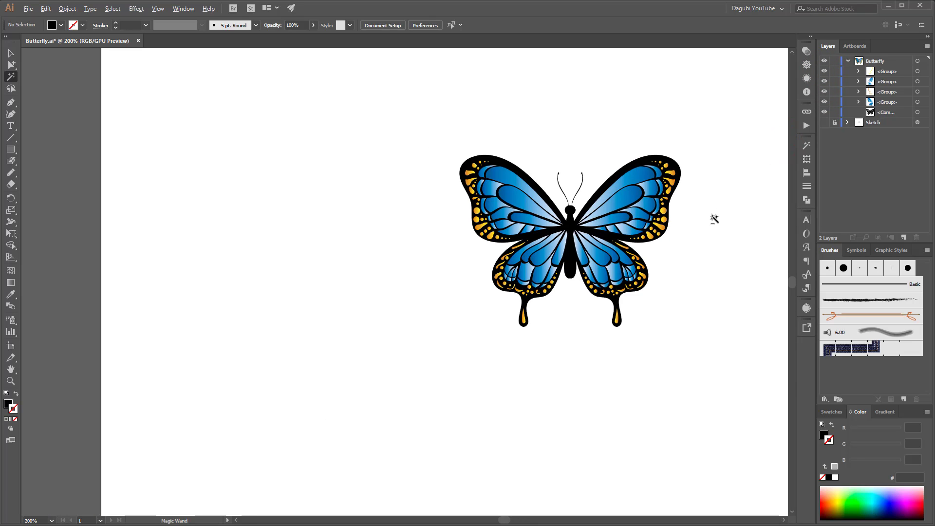
Step: Shrink the artboard's top-right, bottom and left edges in around the butterfly
key(ctrl+0)
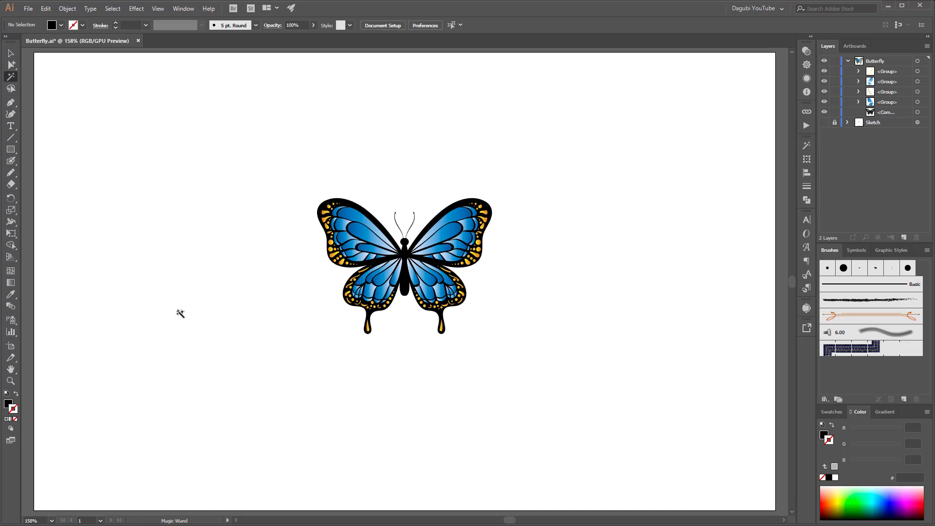
click(10, 346)
drag(774, 54, 588, 168)
drag(404, 396, 404, 355)
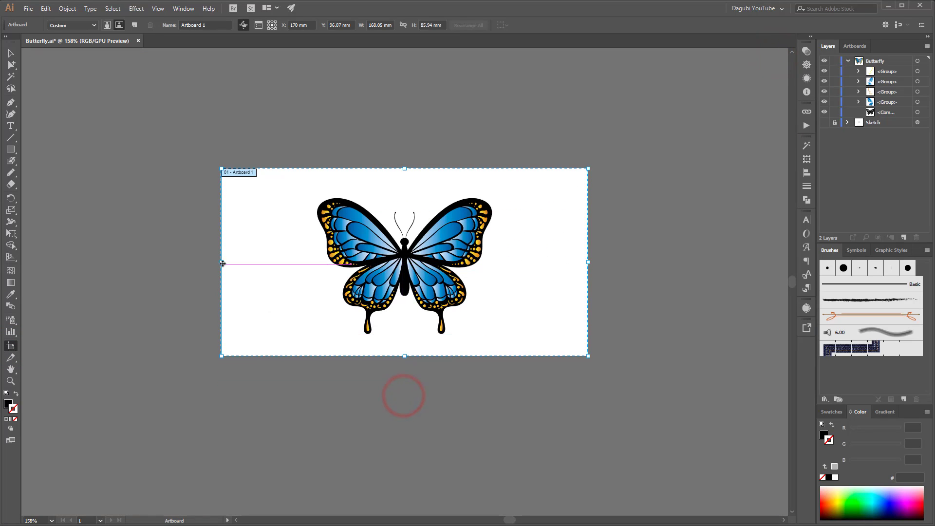
drag(222, 261, 287, 255)
click(11, 52)
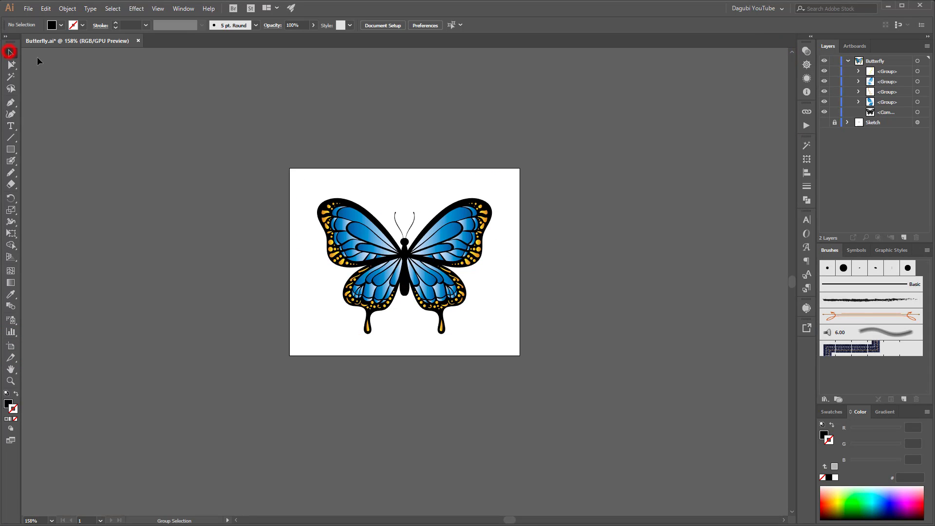
key(ctrl+0)
Step: Widen the artboard to 140.07 mm and collapse the Butterfly layer's contents
click(11, 346)
drag(679, 283, 769, 281)
click(11, 53)
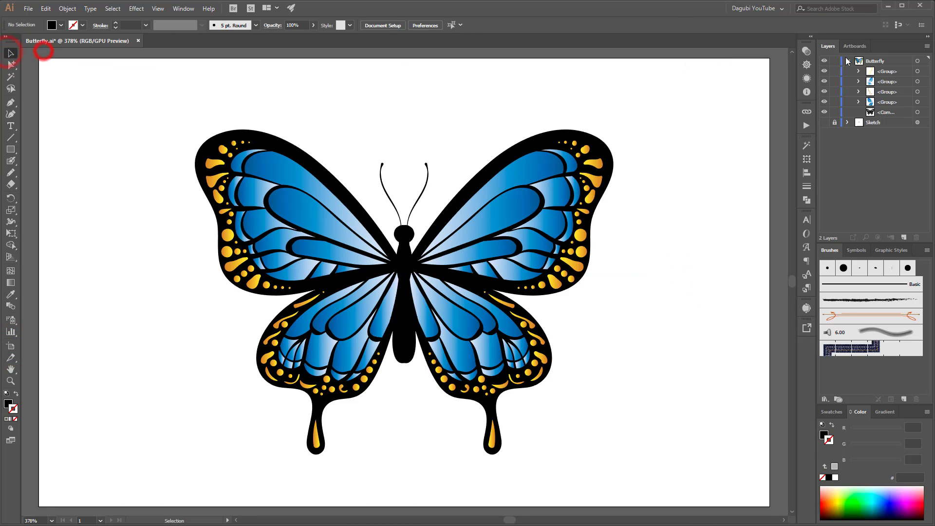
click(848, 61)
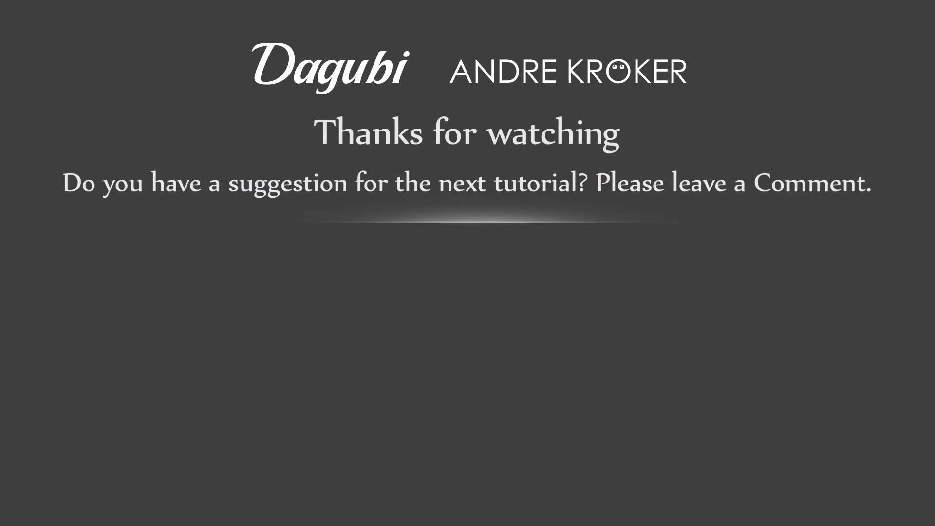